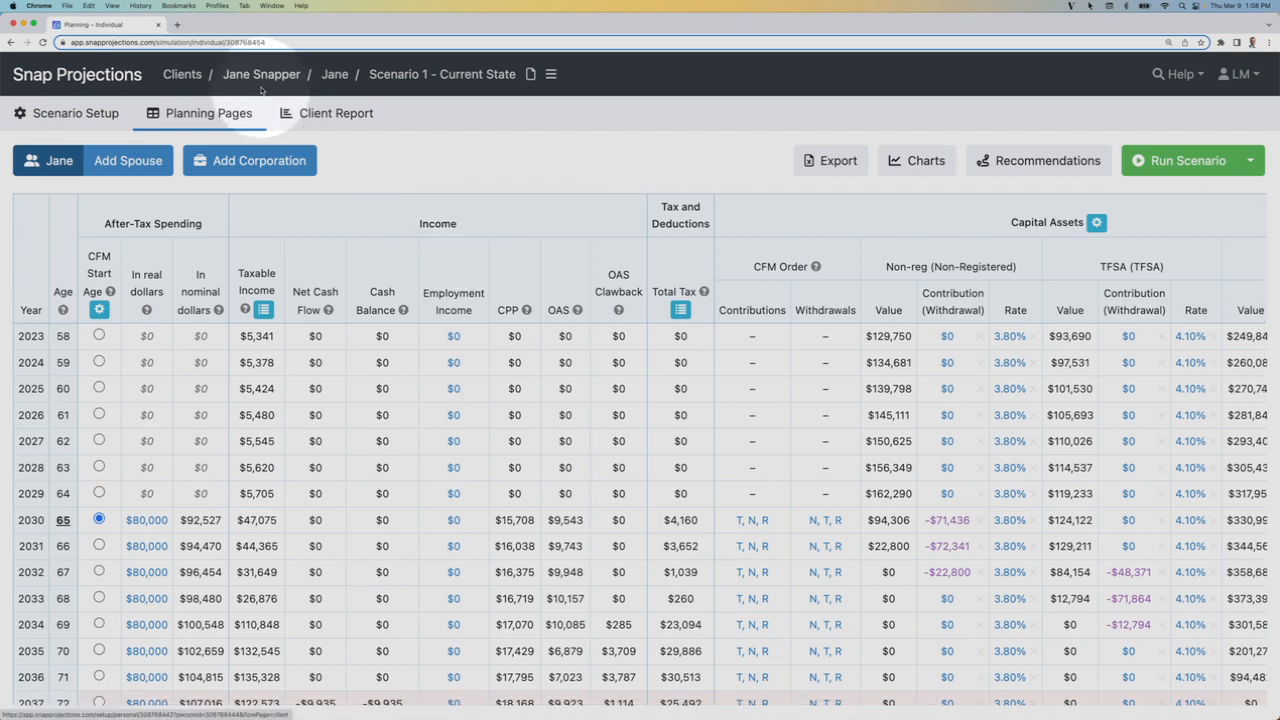
Add a corporation named Corporation XYZ to the scenario, keeping Ontario as its province.
scroll(771, 243, right, 5)
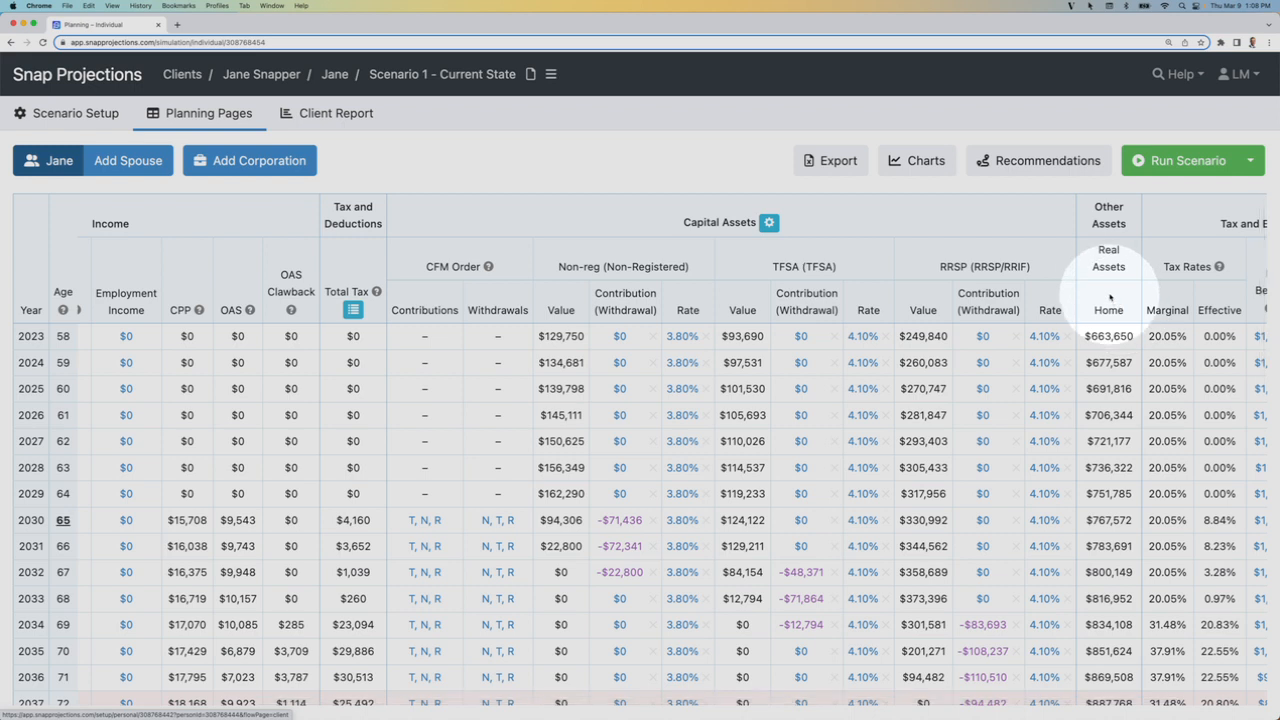
scroll(1109, 296, left, 5)
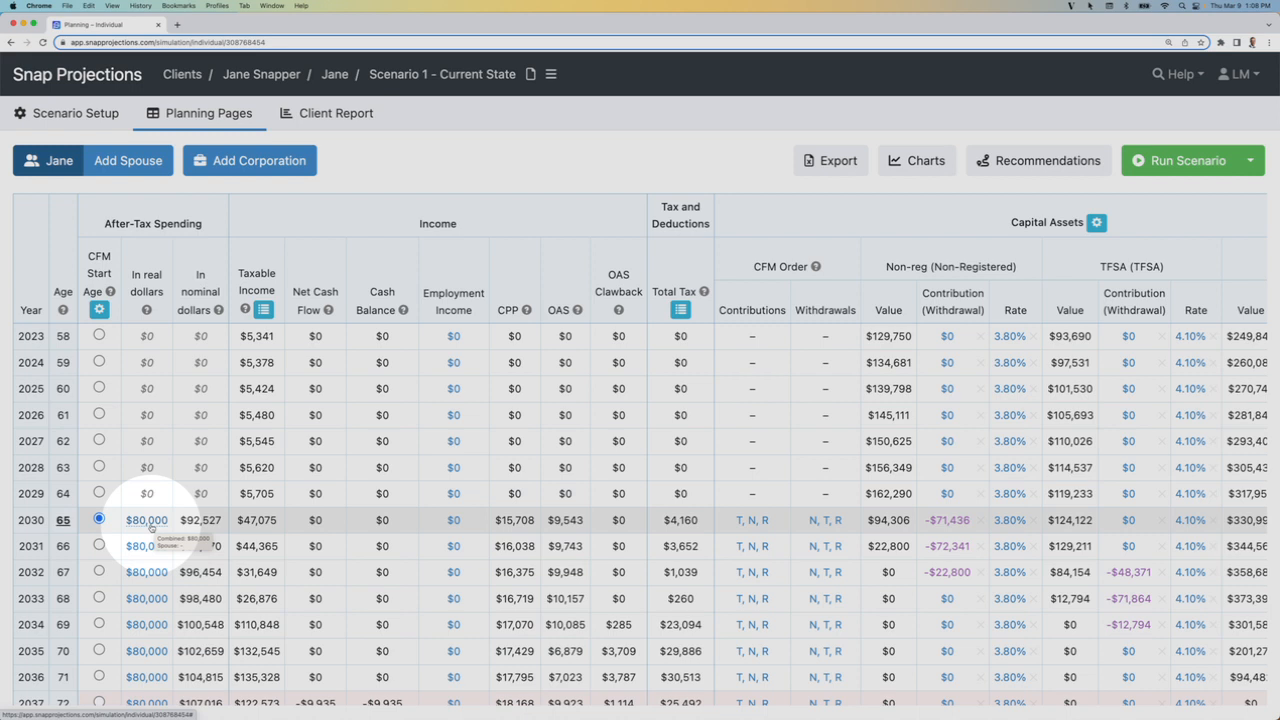
click(248, 165)
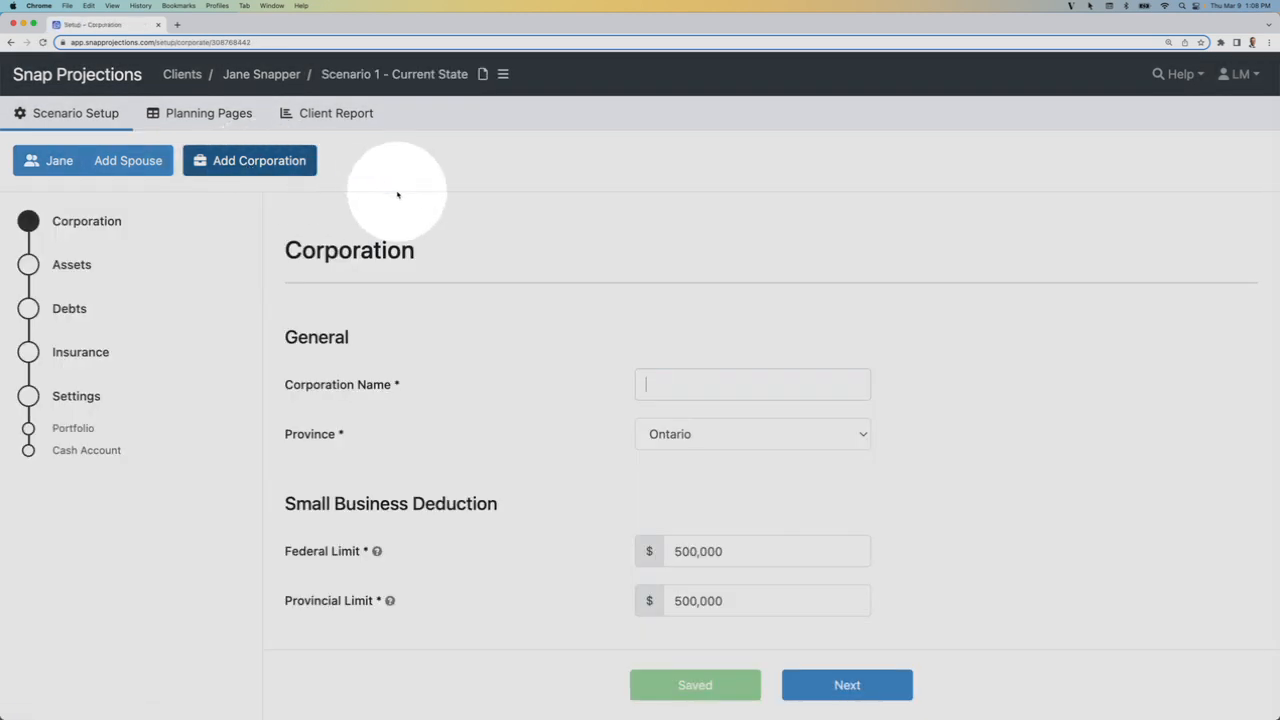
text(Corporation XYZ)
click(537, 317)
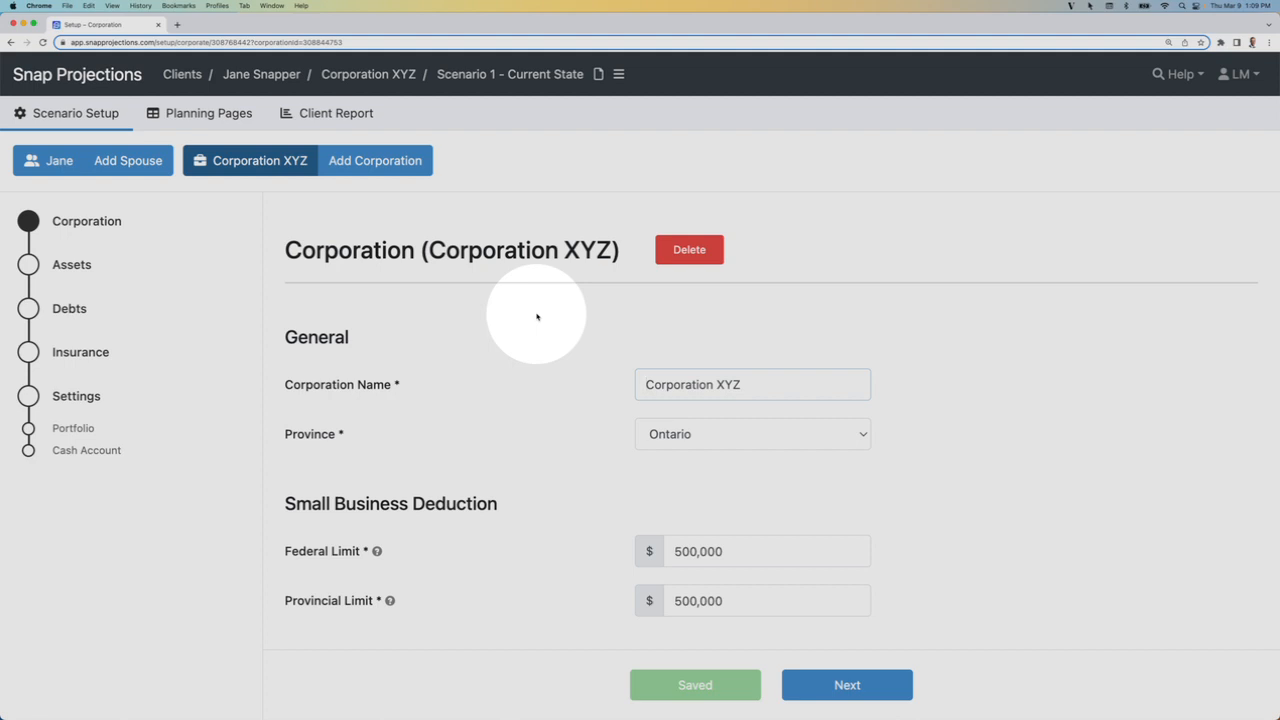
Set the corporation's Non-Eligible RDTOH Balance to $50,000.
scroll(536, 317, down, 5)
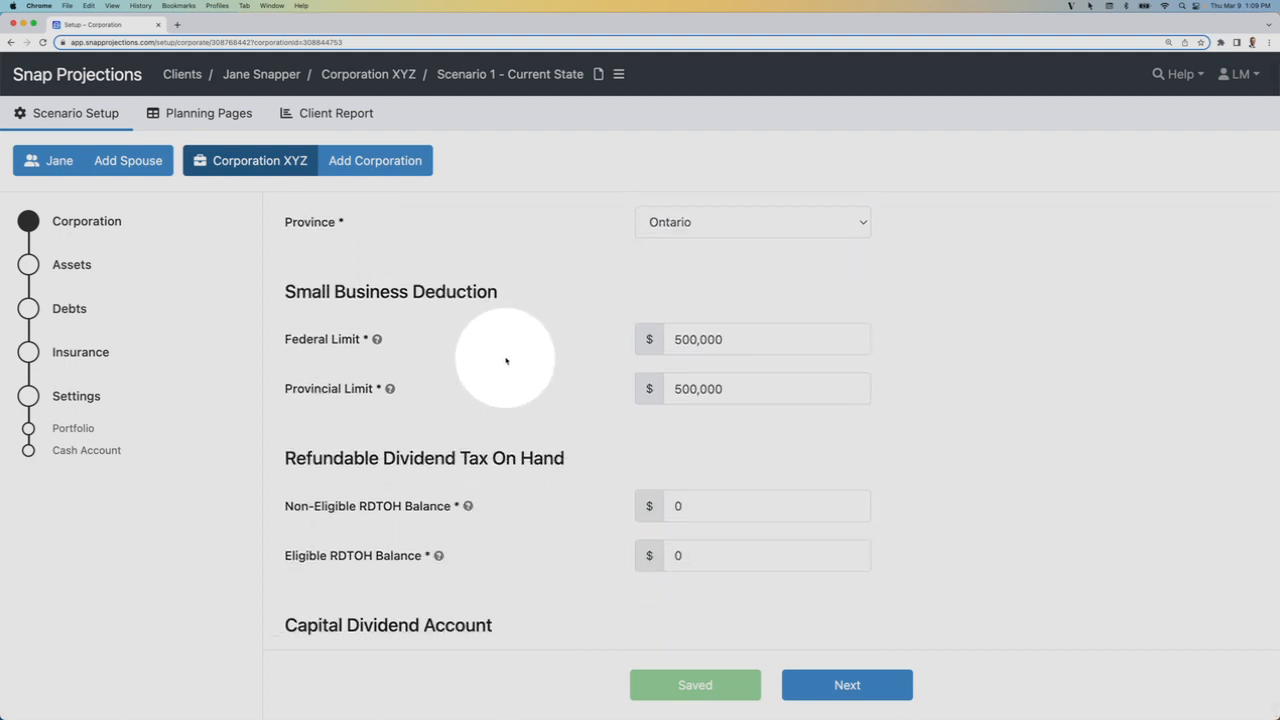
scroll(506, 360, down, 5)
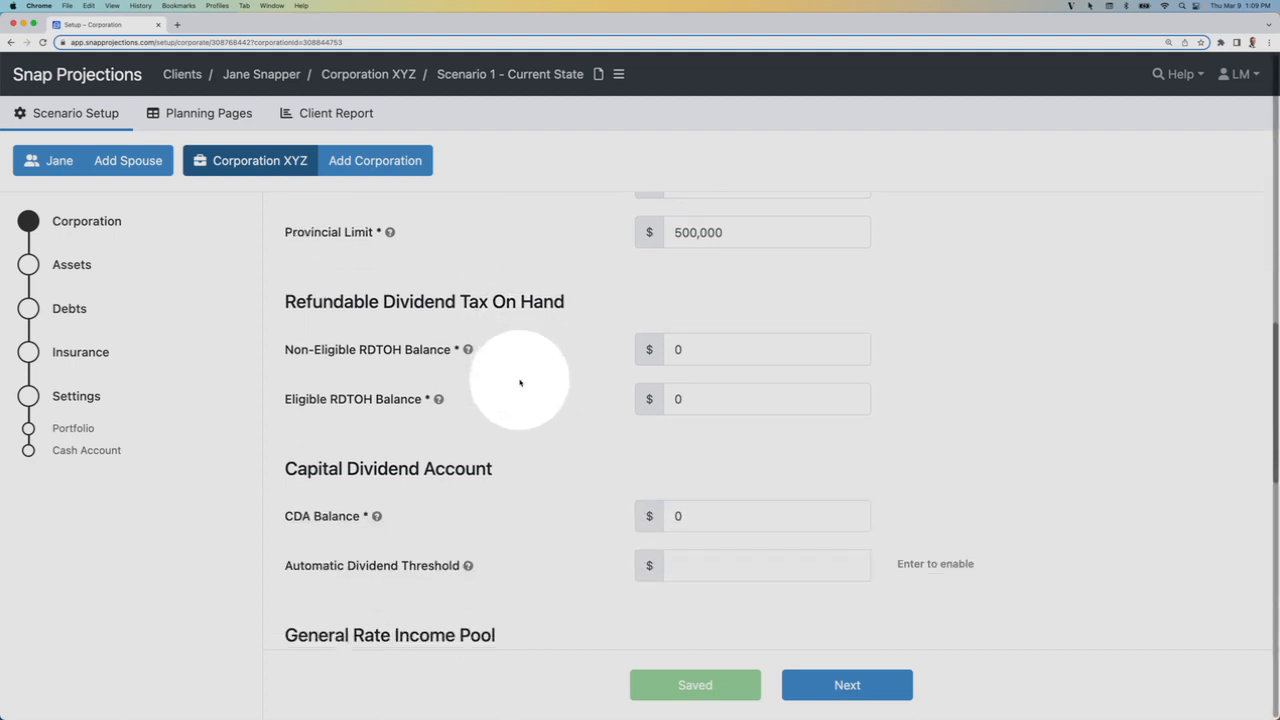
scroll(556, 326, up, 1)
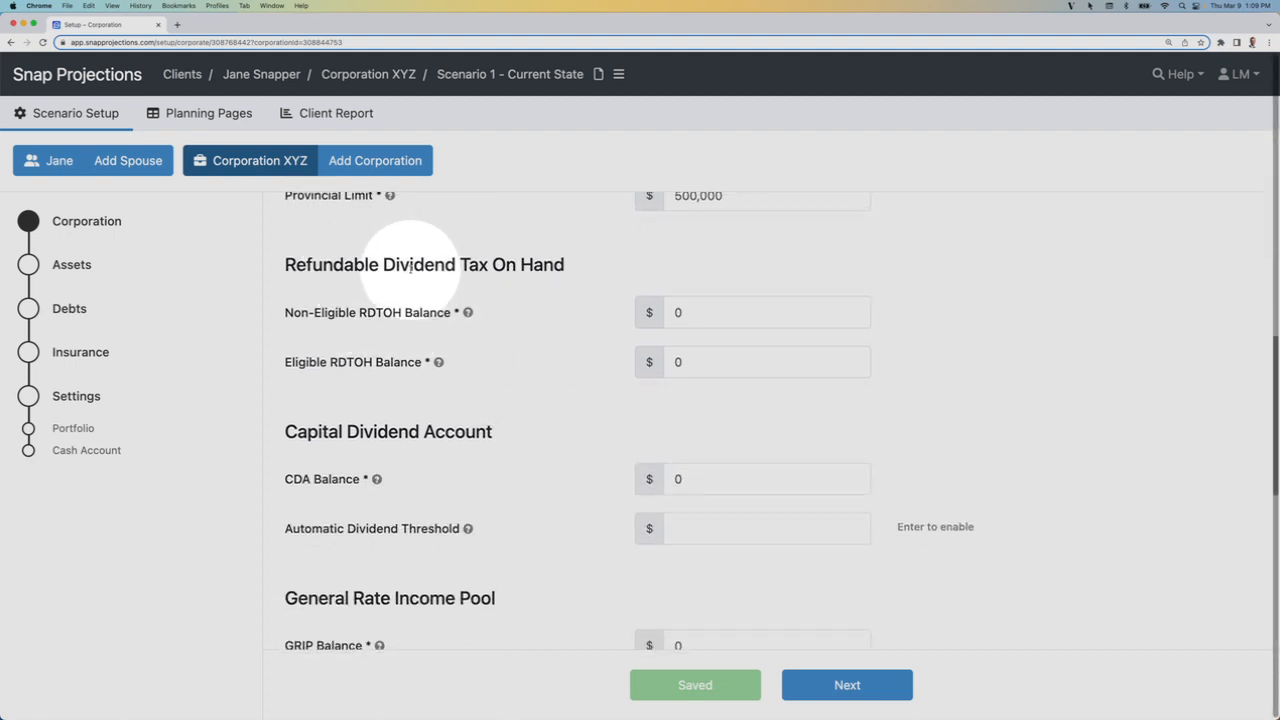
click(697, 310)
text(500)
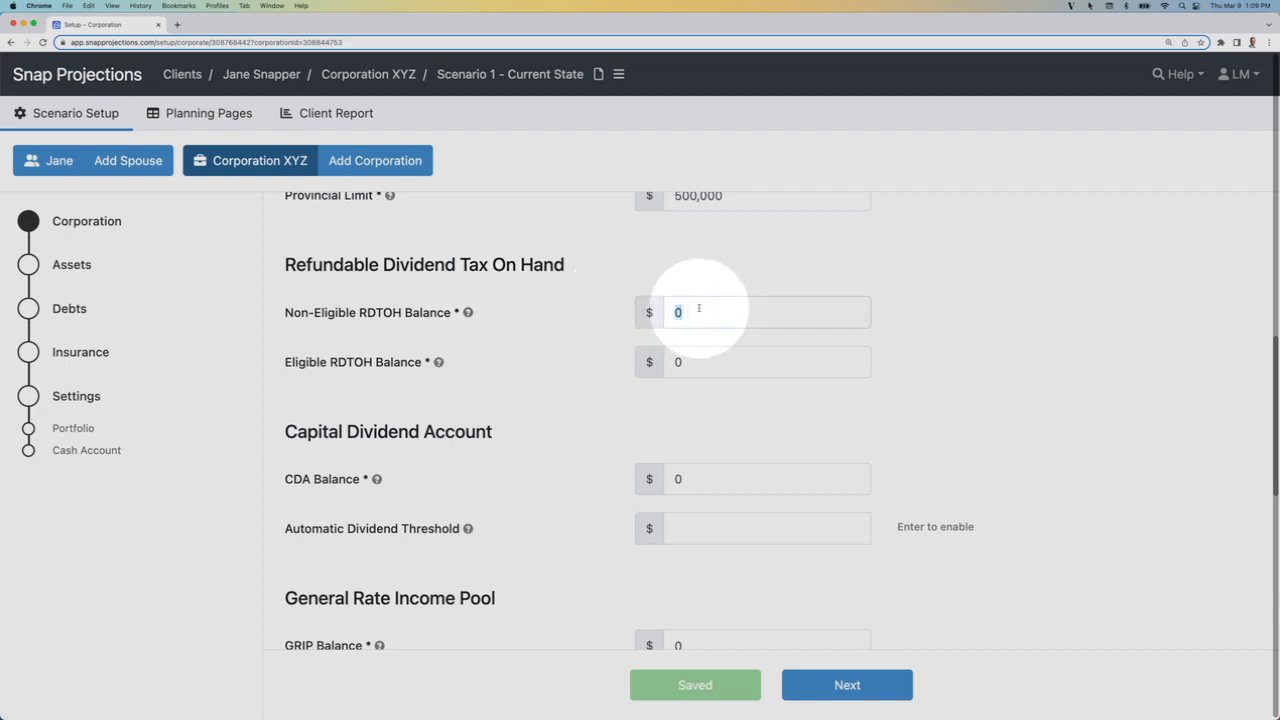
text(00)
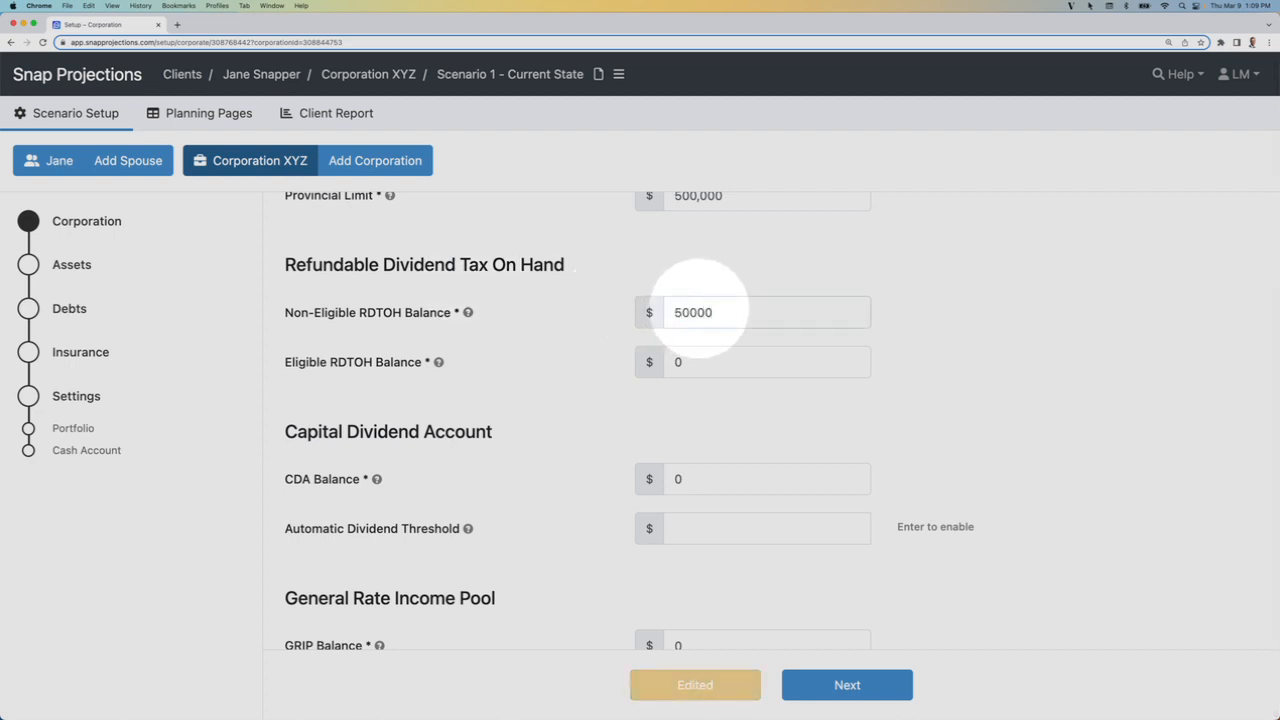
click(577, 334)
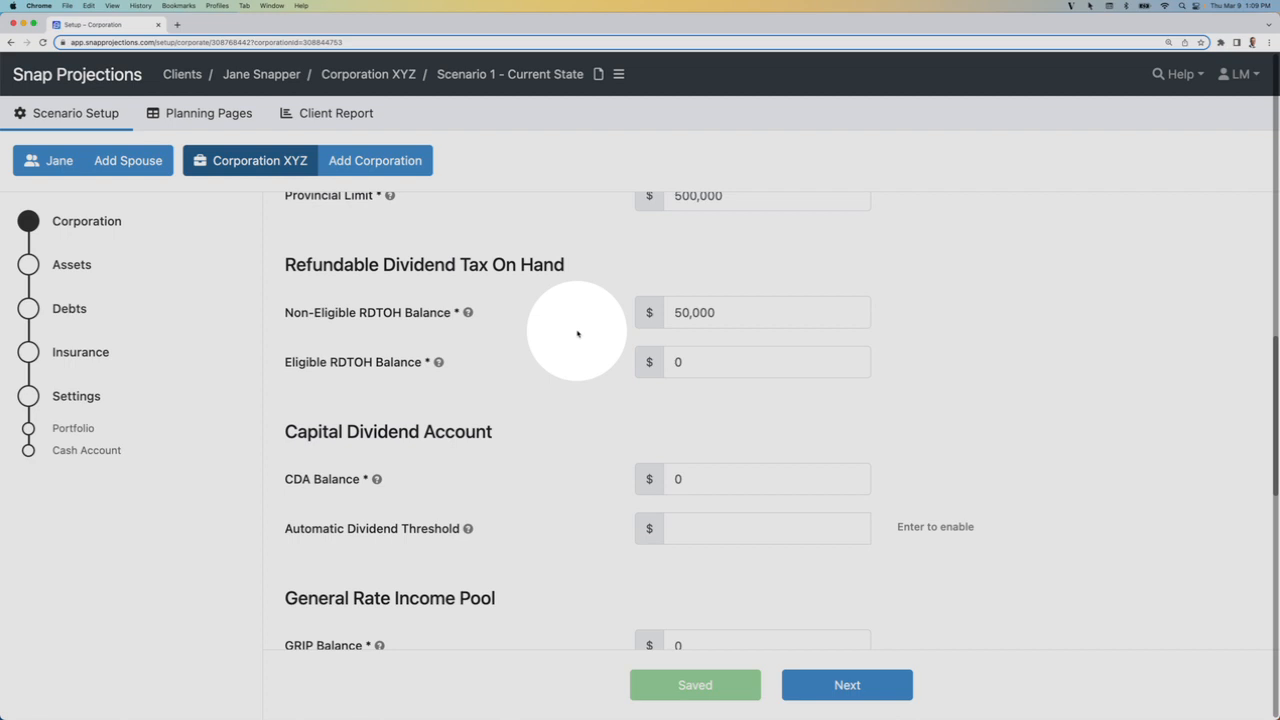
Set the corporation's Capital Dividend Account (CDA) balance to $25,000.
click(688, 479)
text(25000)
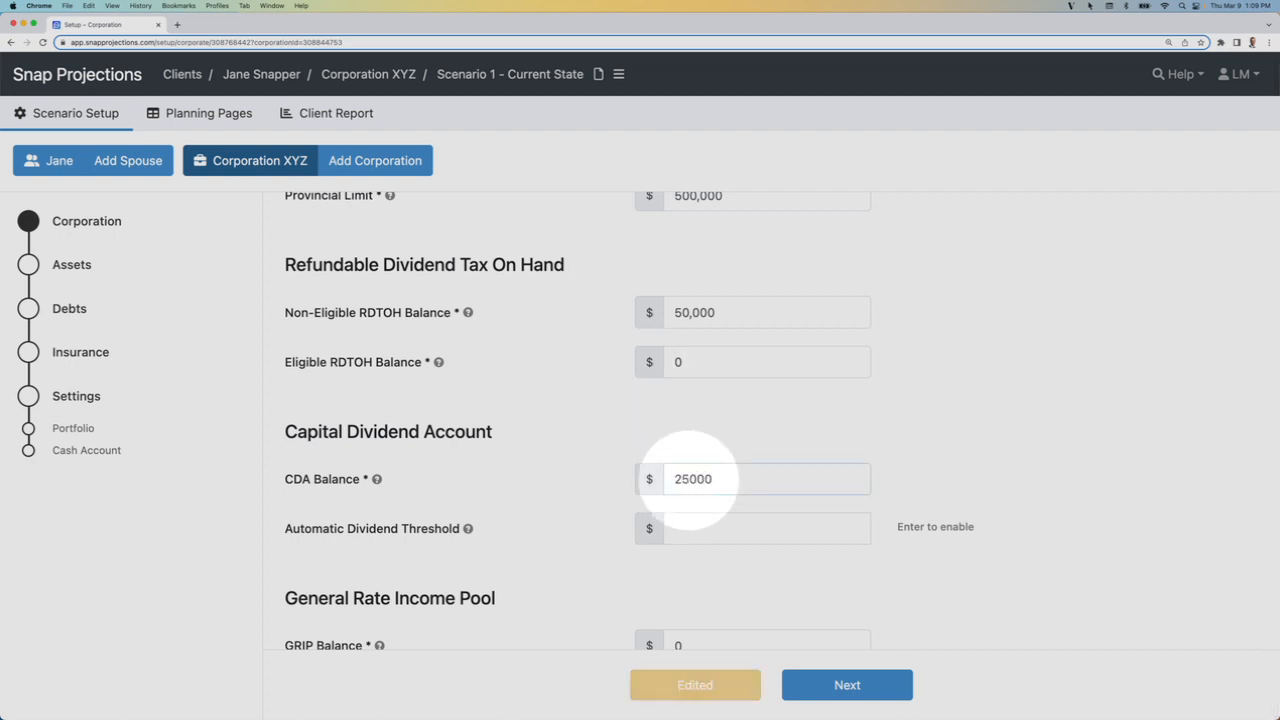
click(573, 436)
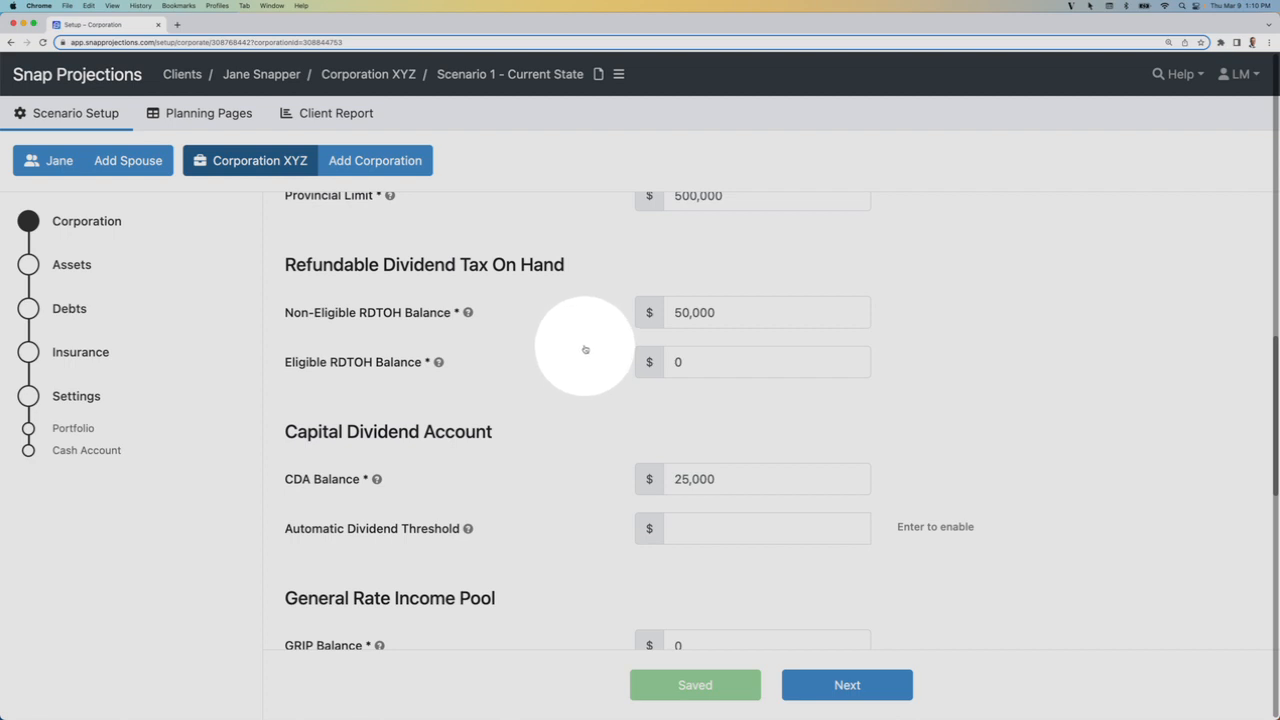
Look up the Financial Planning Questionnaire article in the Help Center's Start Here category, then return to the corporation setup.
click(1180, 75)
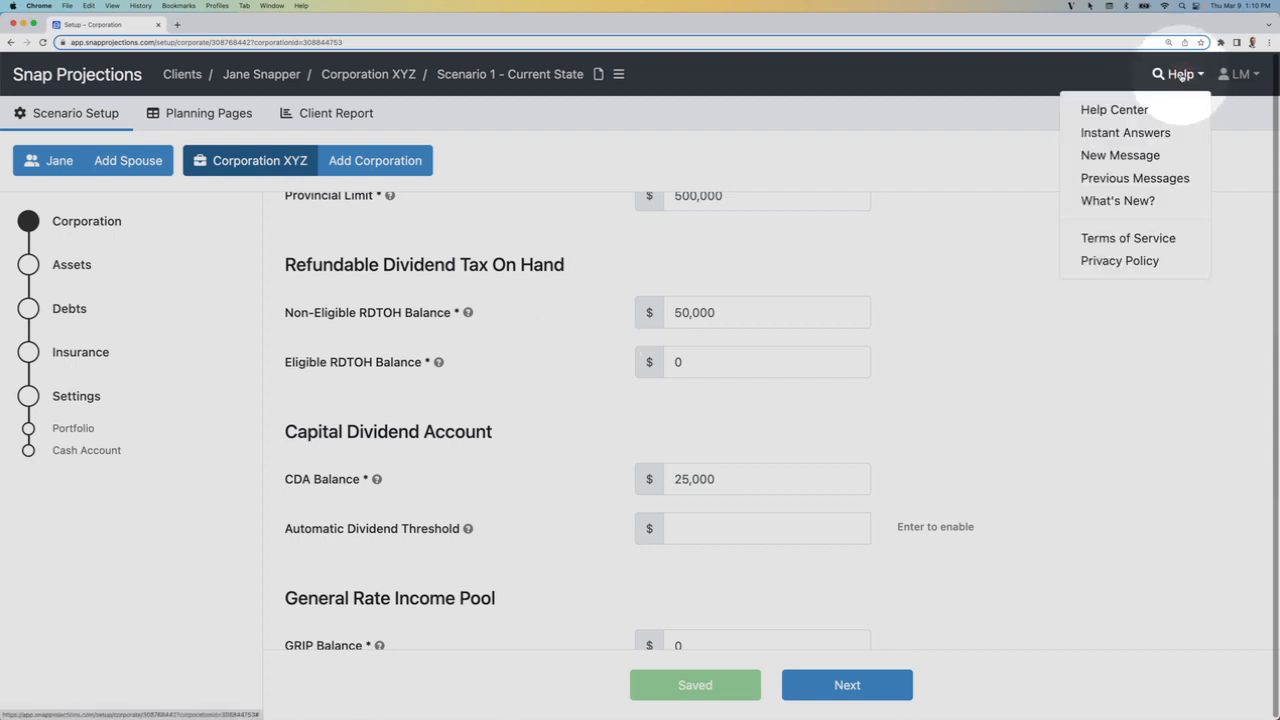
click(1117, 112)
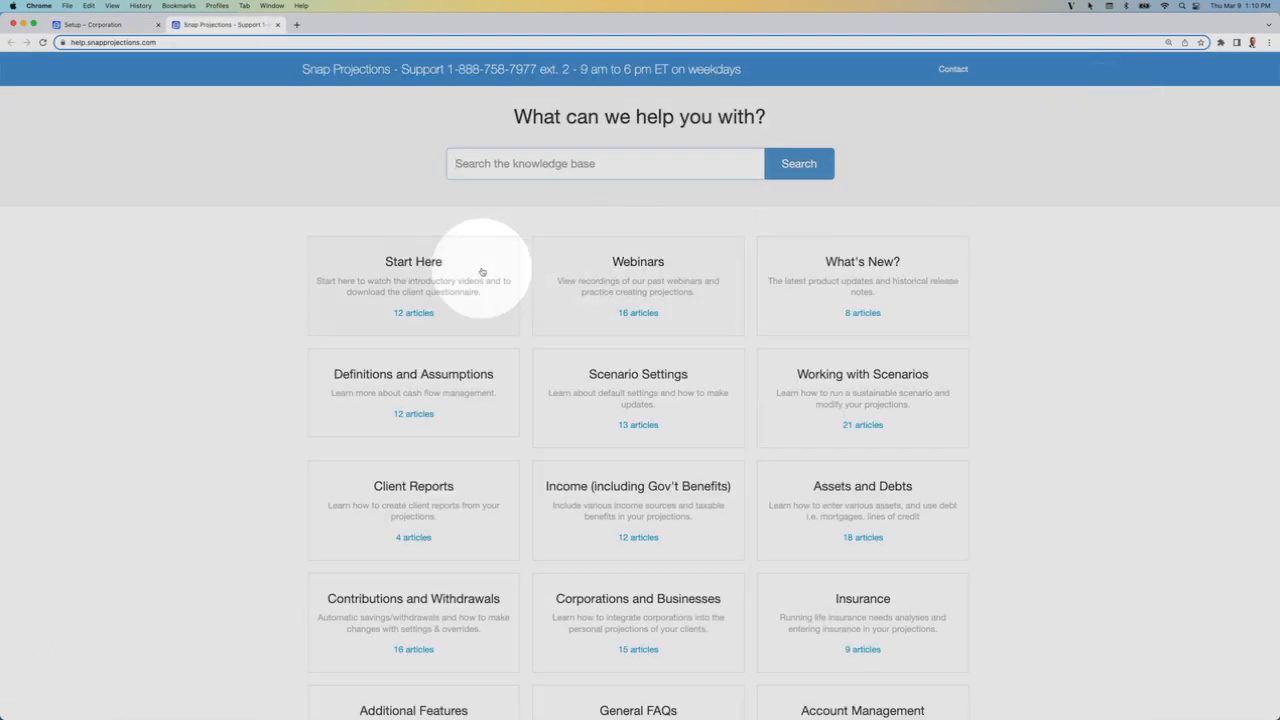
click(428, 279)
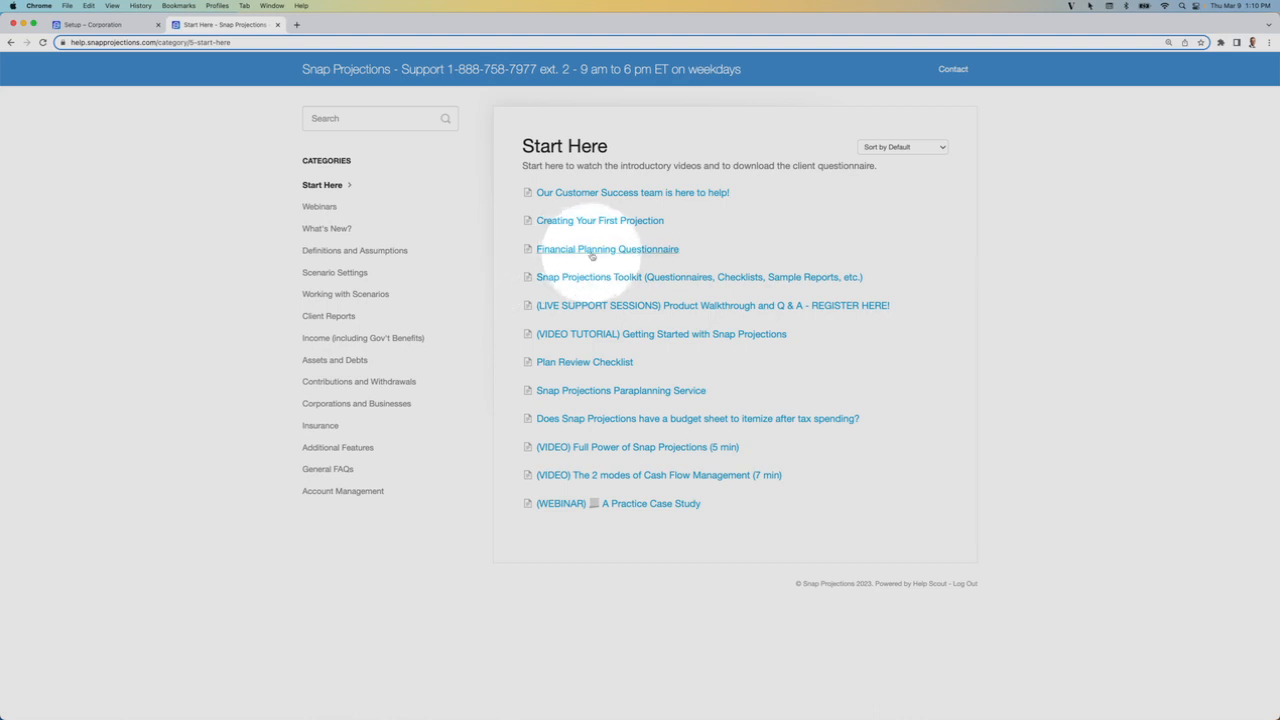
click(604, 250)
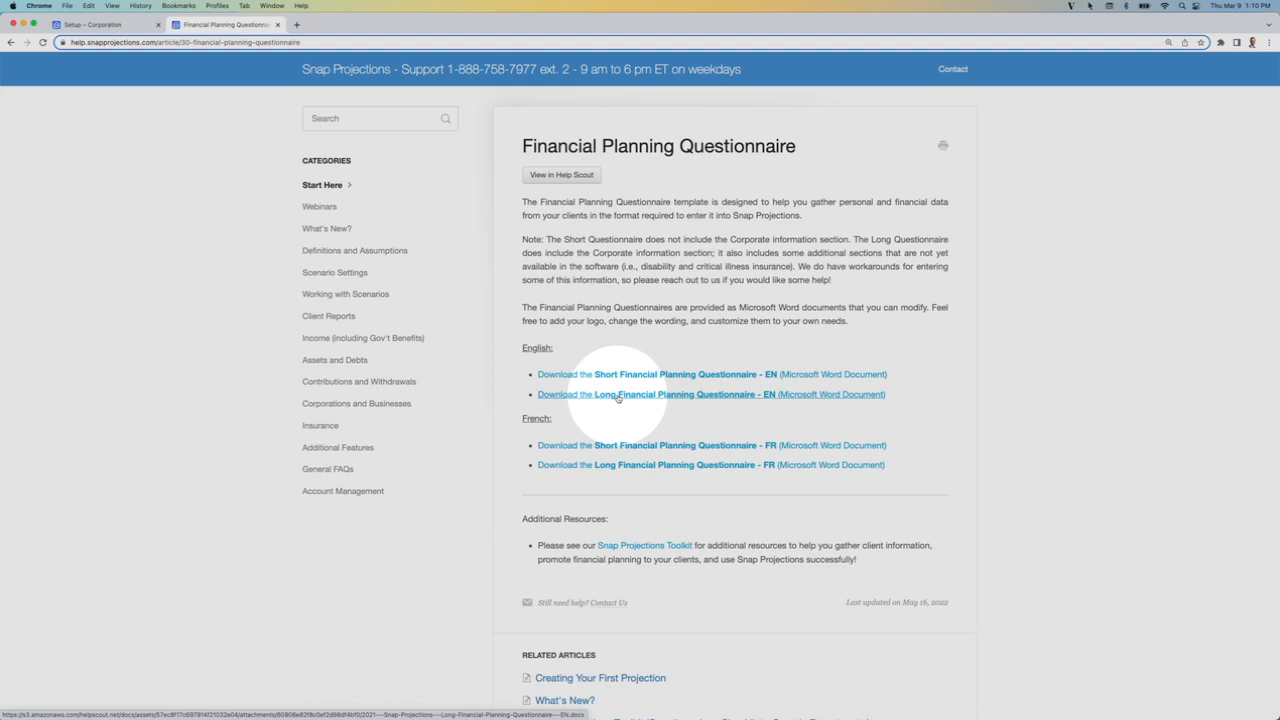
click(95, 24)
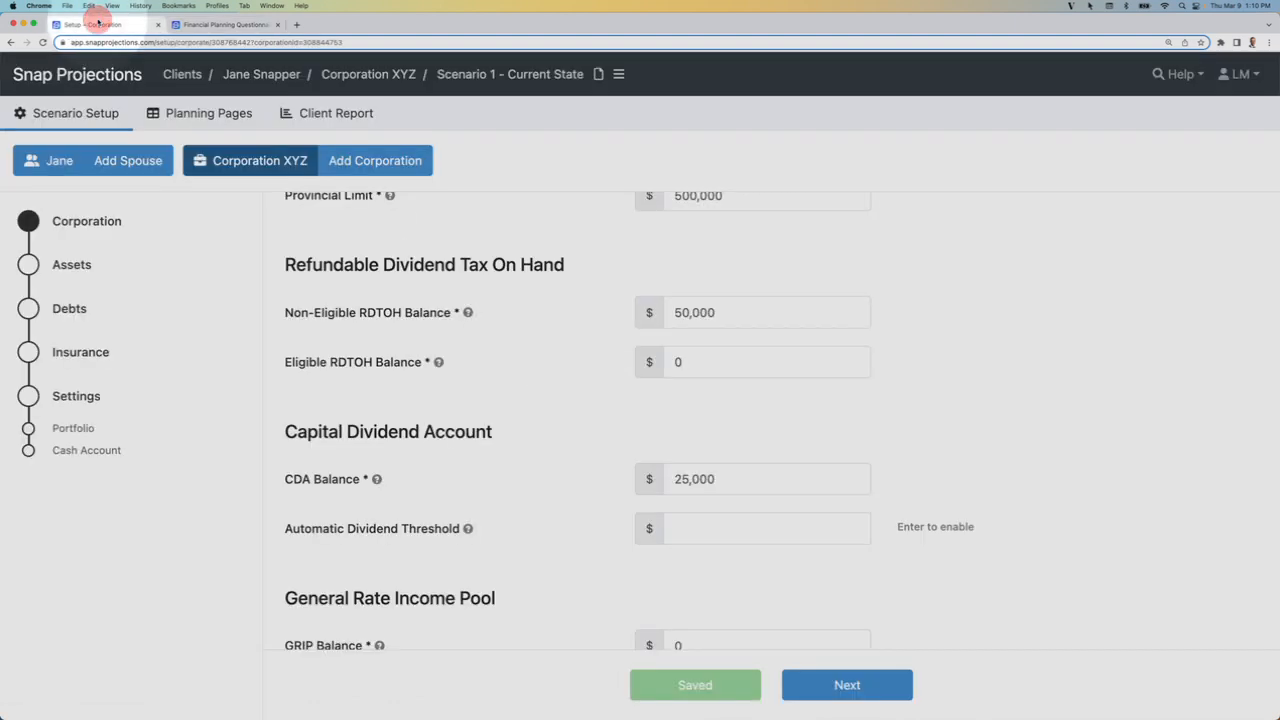
Review the corporation's GRIP balance, ownership and disposition settings, including the available disposition methods, keeping Winding-up.
scroll(510, 403, down, 5)
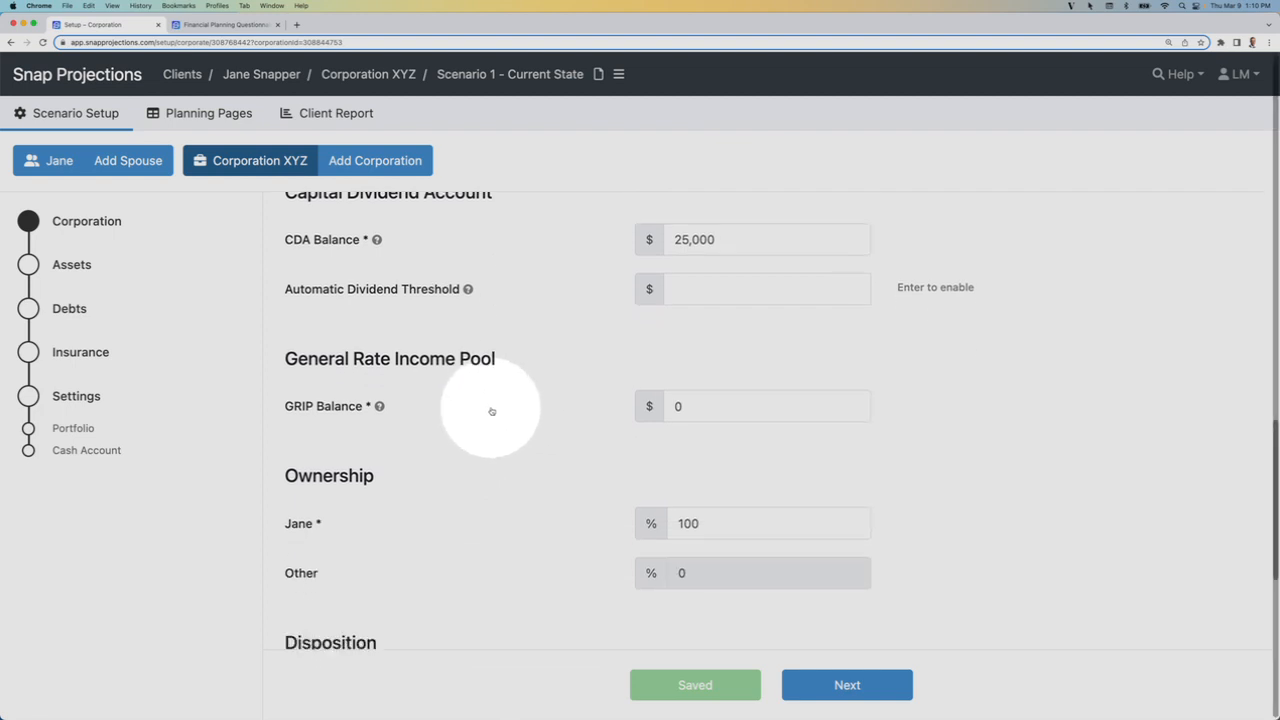
scroll(491, 411, down, 3)
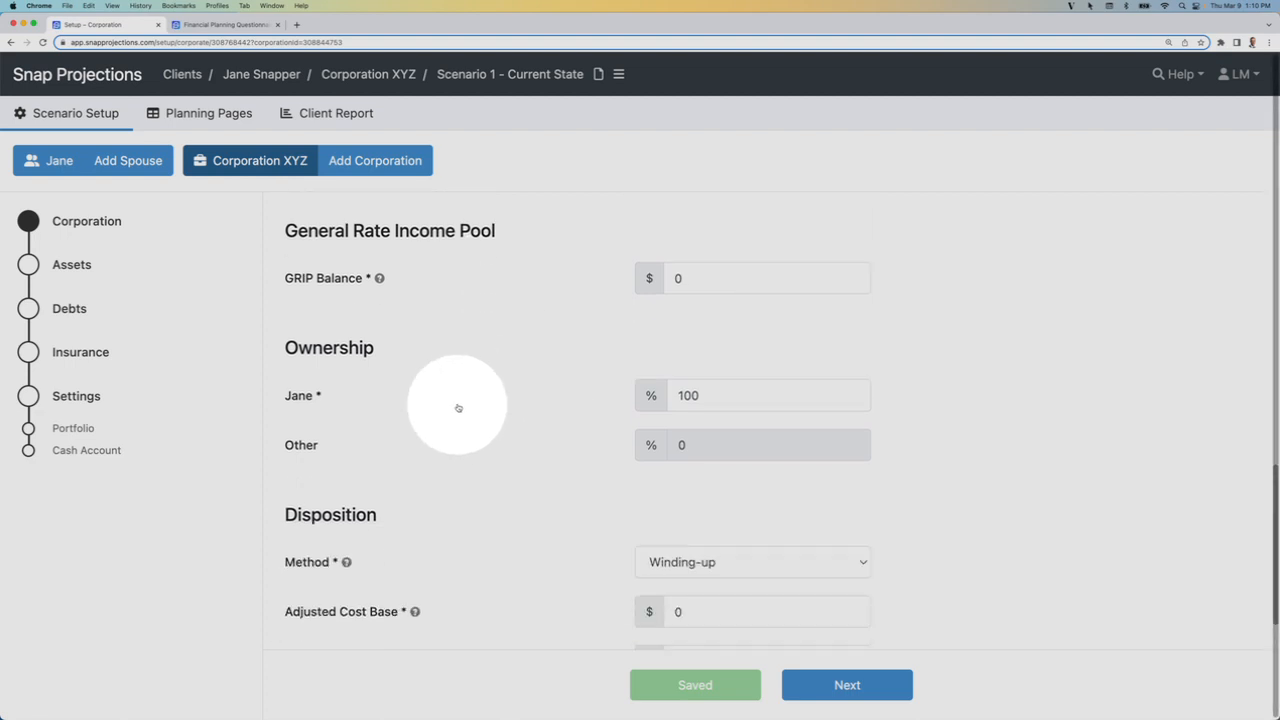
scroll(506, 412, down, 2)
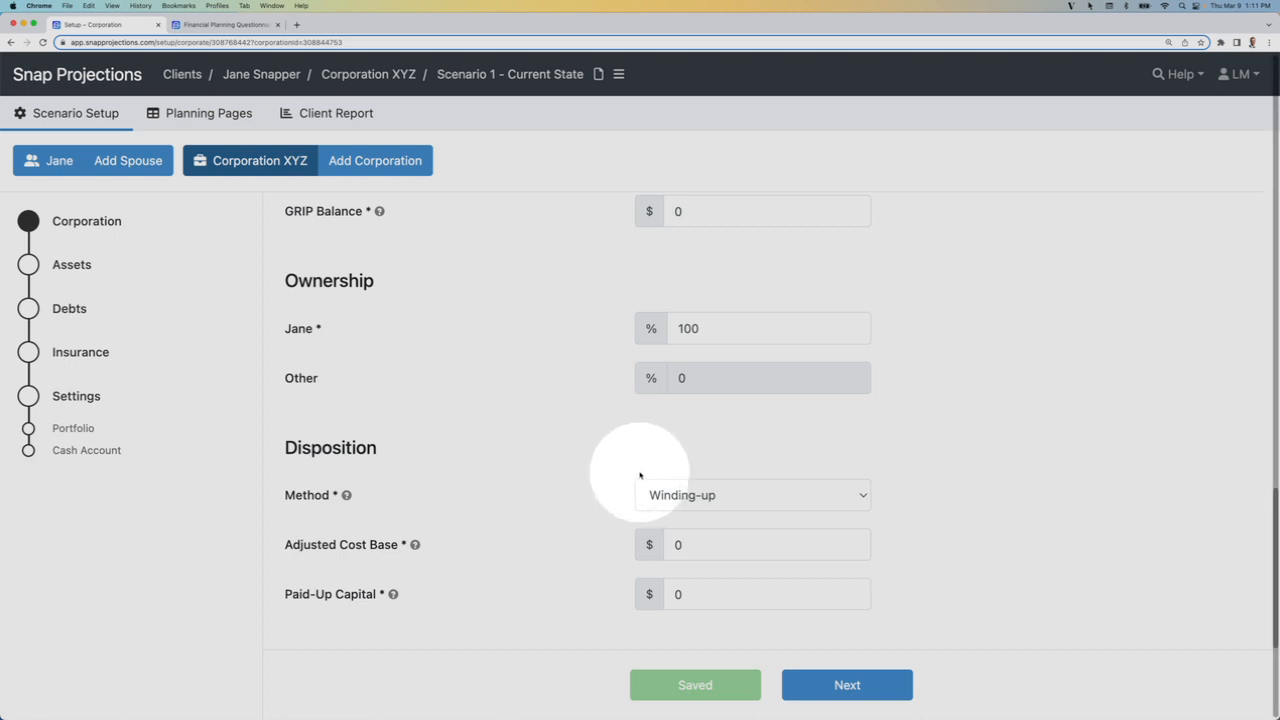
click(684, 494)
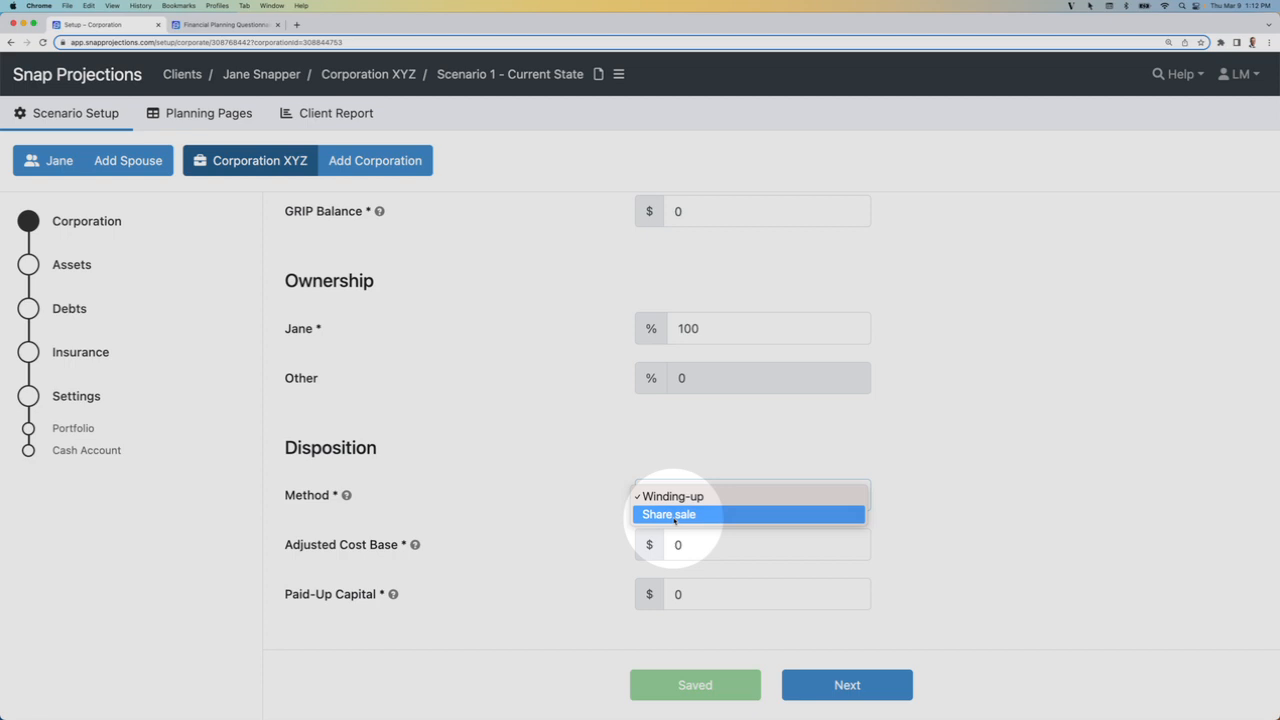
click(611, 543)
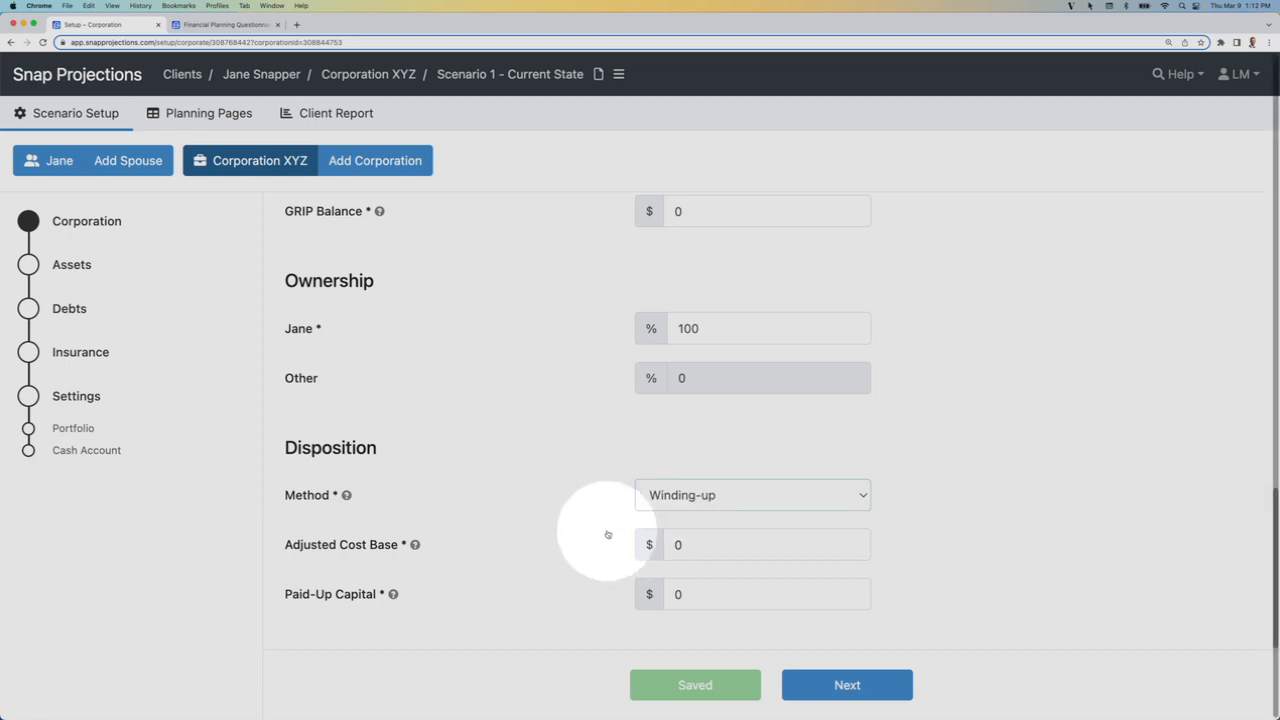
Add a capital asset named Investment to the corporation with a value of $1,500,000 and a cost of $1,450,000.
click(843, 686)
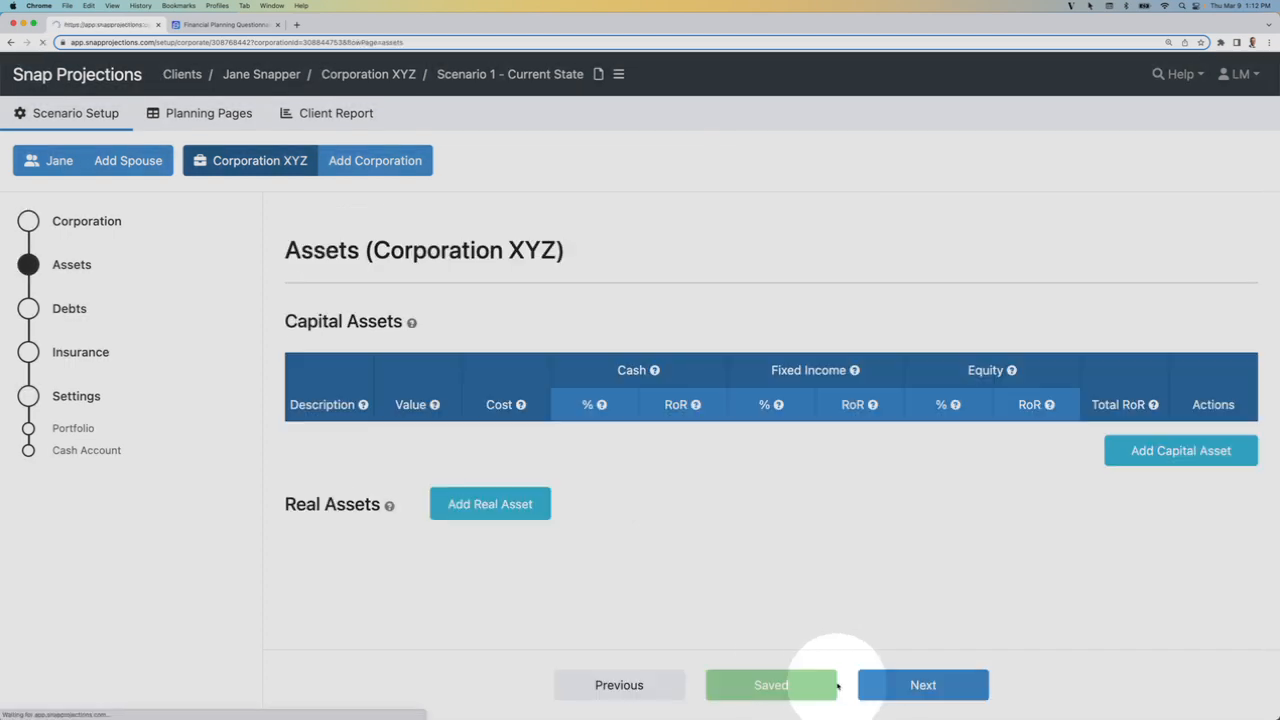
click(1152, 452)
text(Investment)
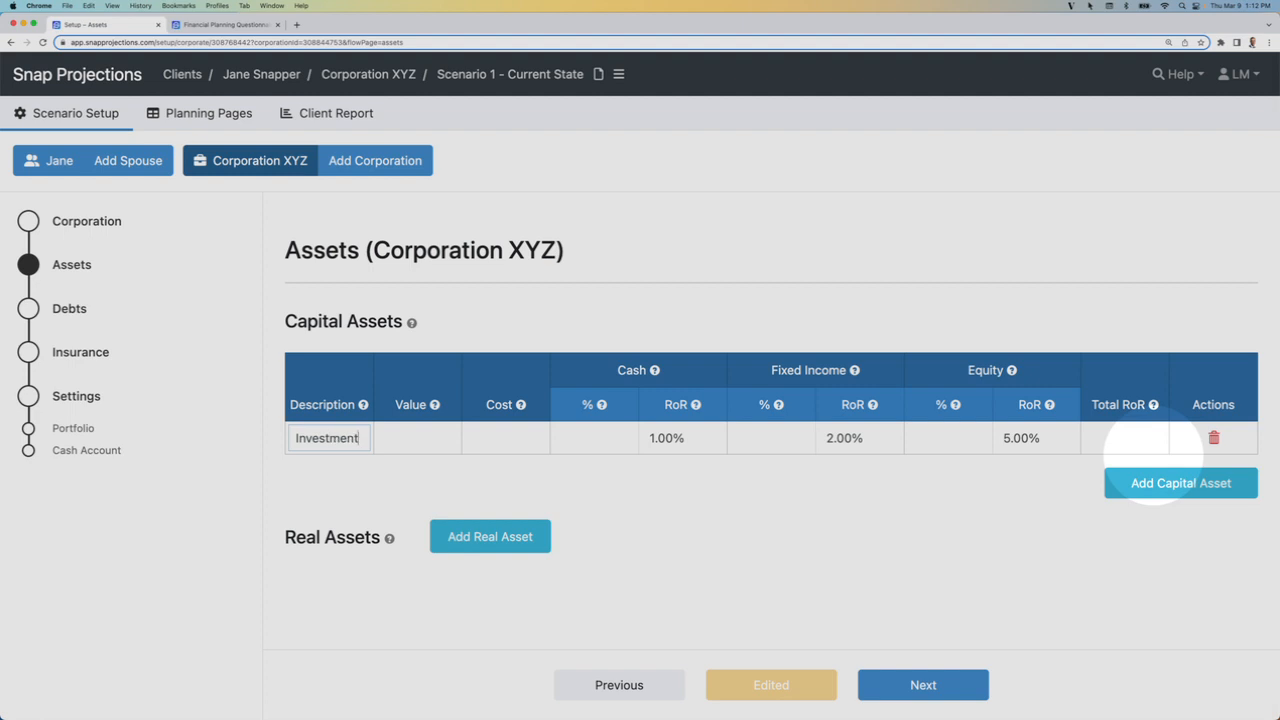
key(Tab)
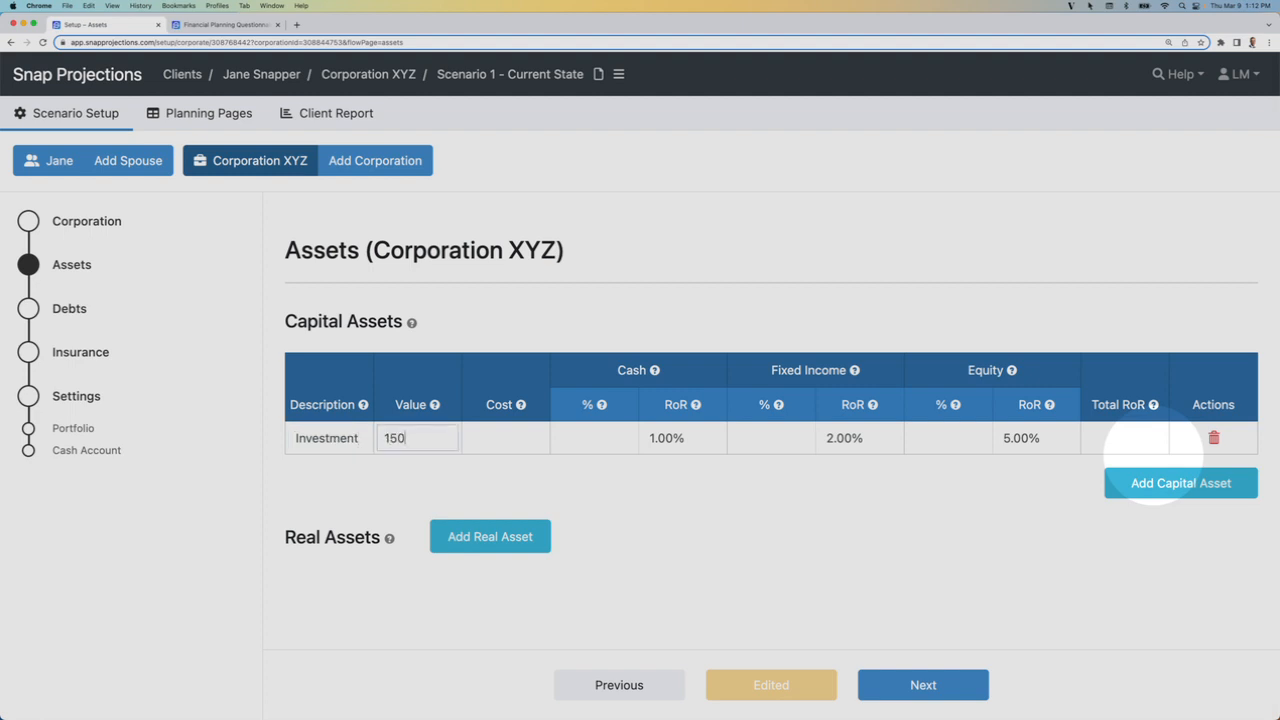
text(1,500,000)
key(Tab)
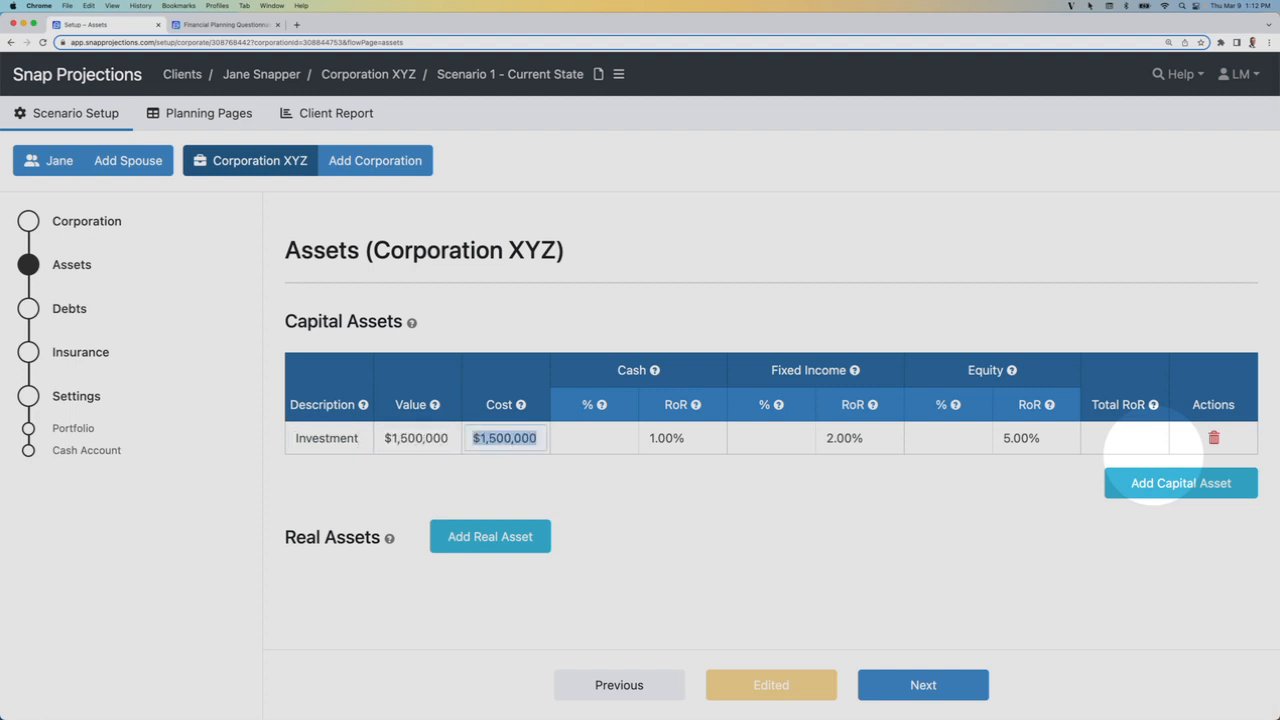
text(1,450,000)
key(Tab)
Allocate the Investment asset as 0% cash, 40% fixed income and 60% equity.
key(Tab)
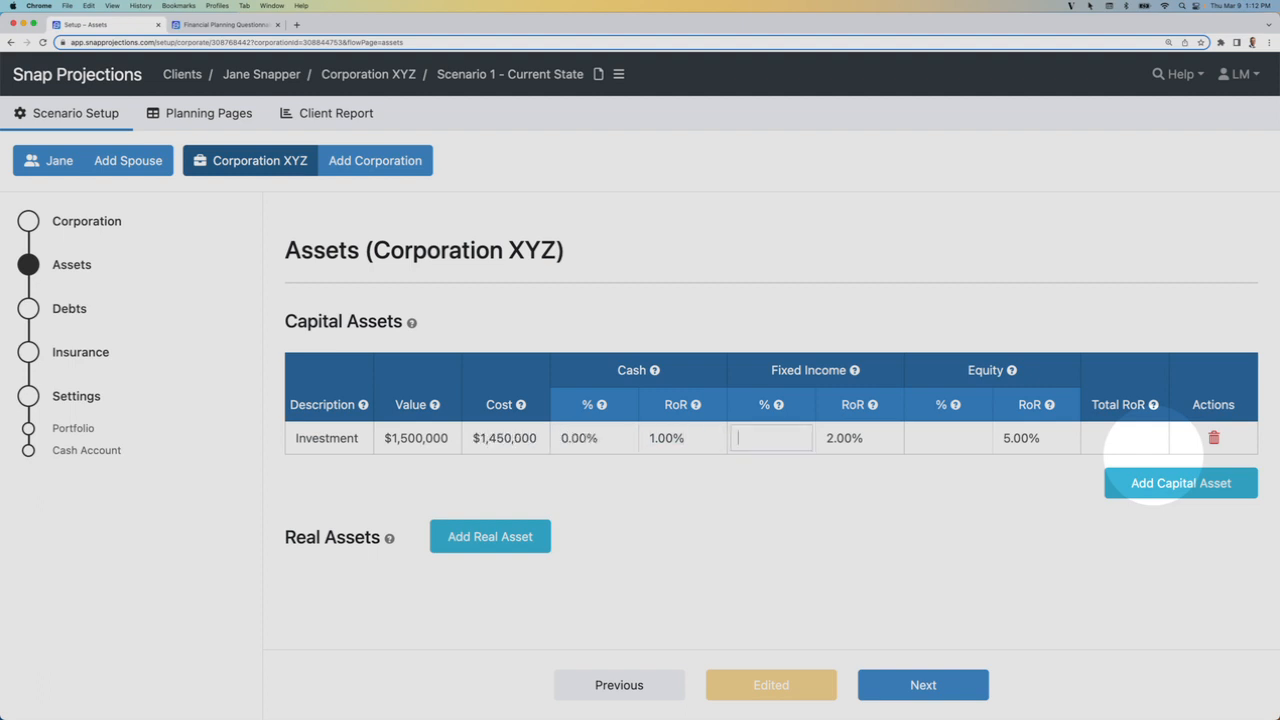
text(40)
click(1152, 458)
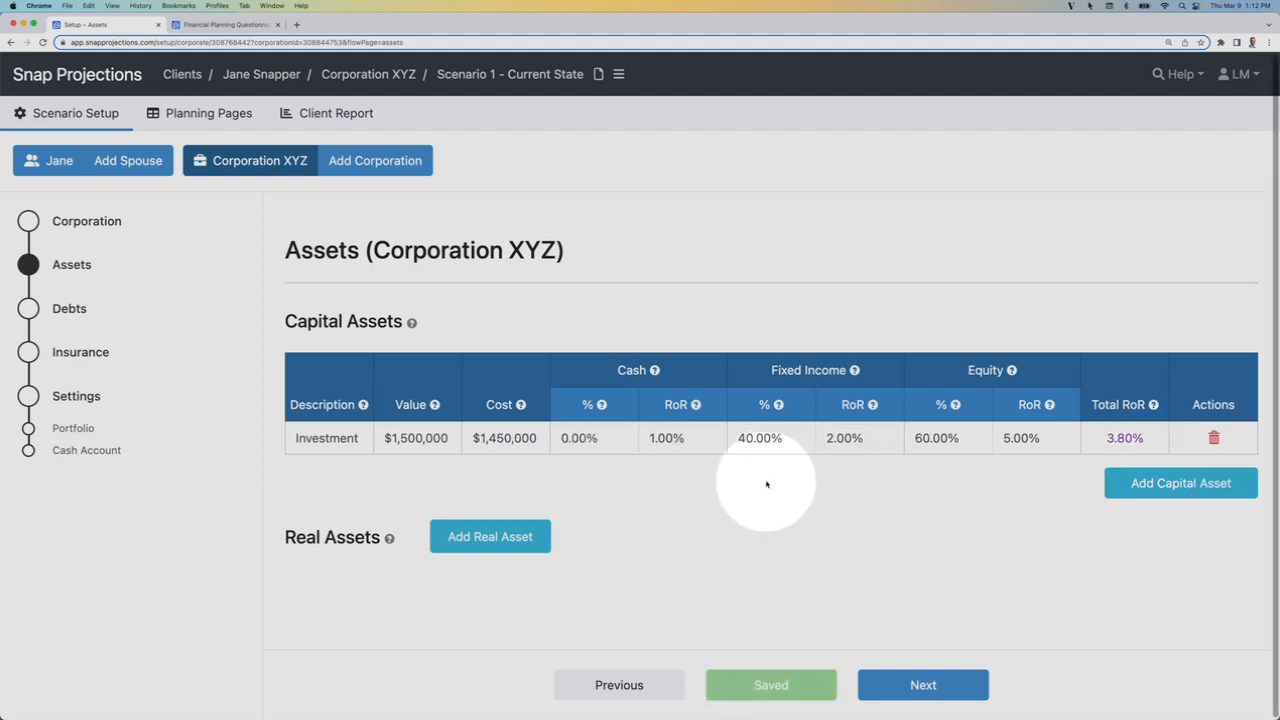
Add a real asset named Property with a value of $800,000 and a cost of $650,000, keeping the default appreciation.
click(513, 534)
text(Property)
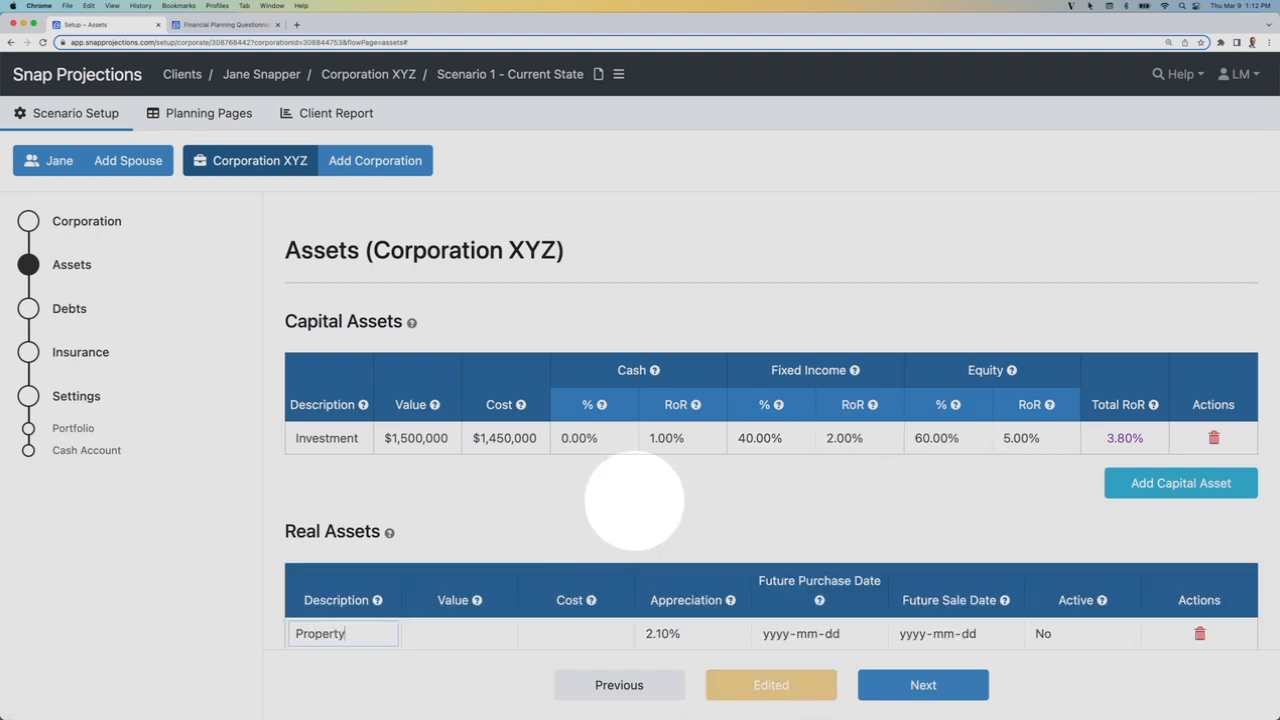
key(Tab)
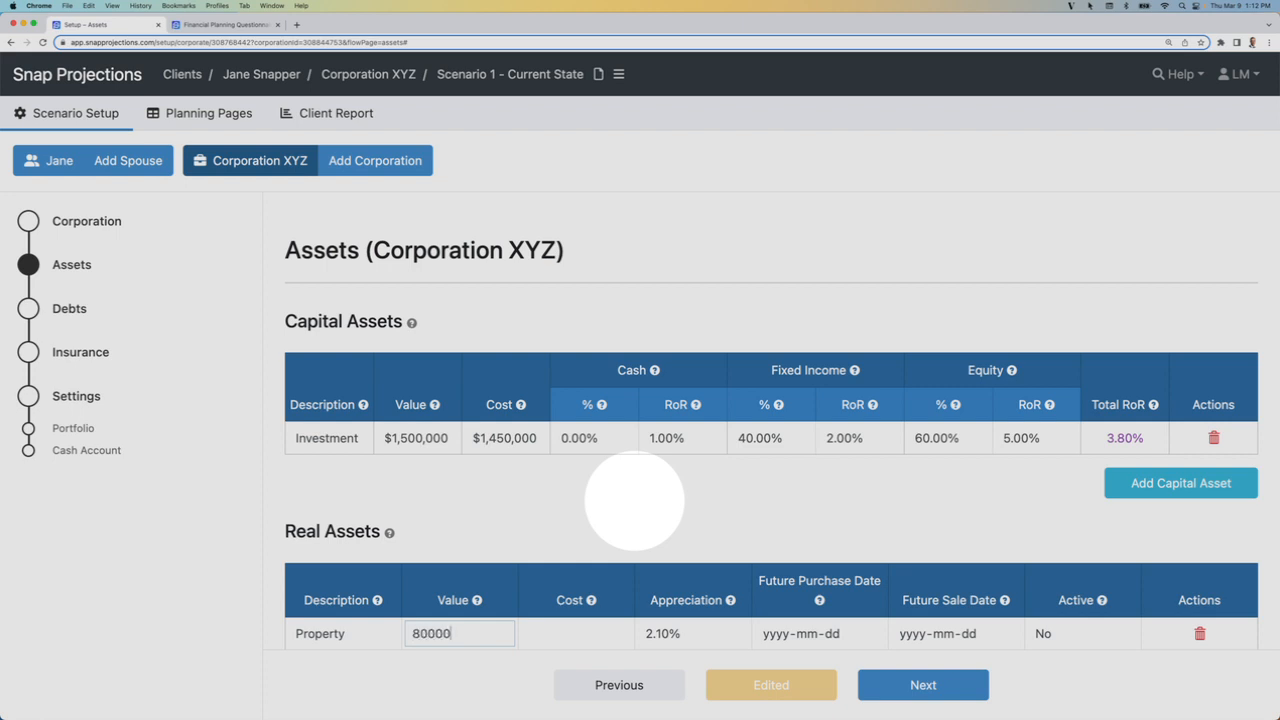
key(Tab)
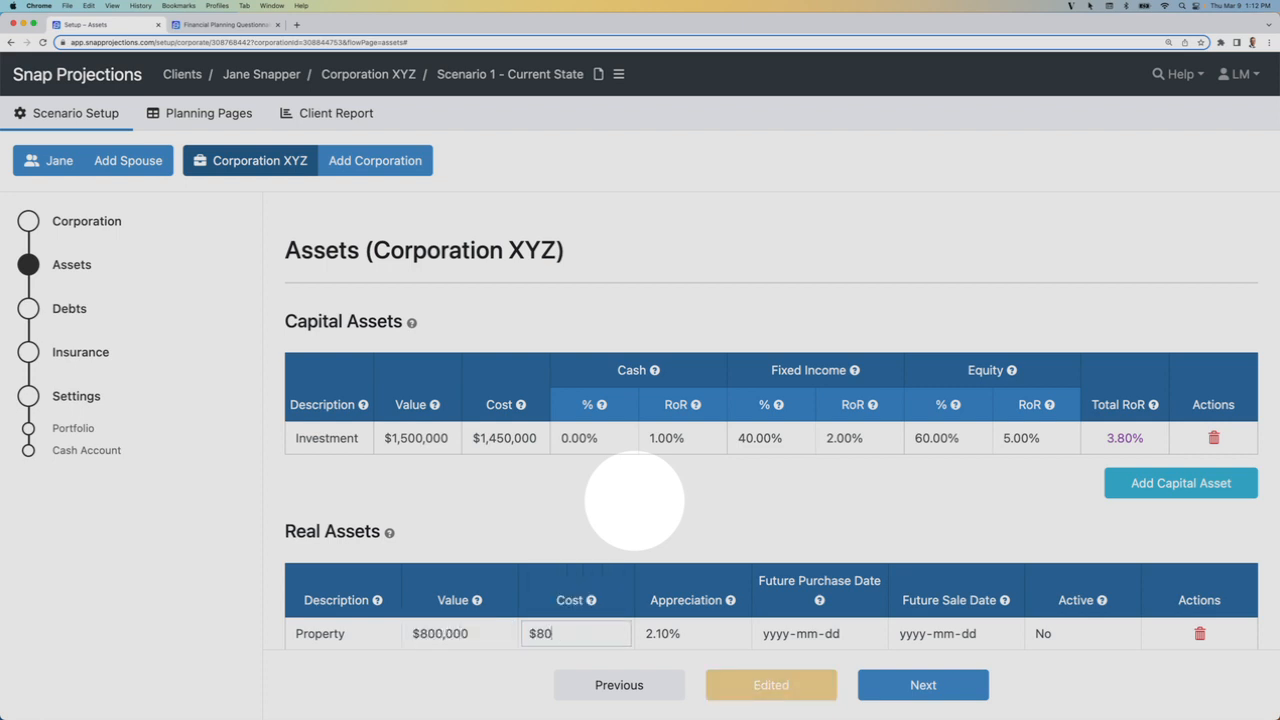
text(650000)
key(Tab)
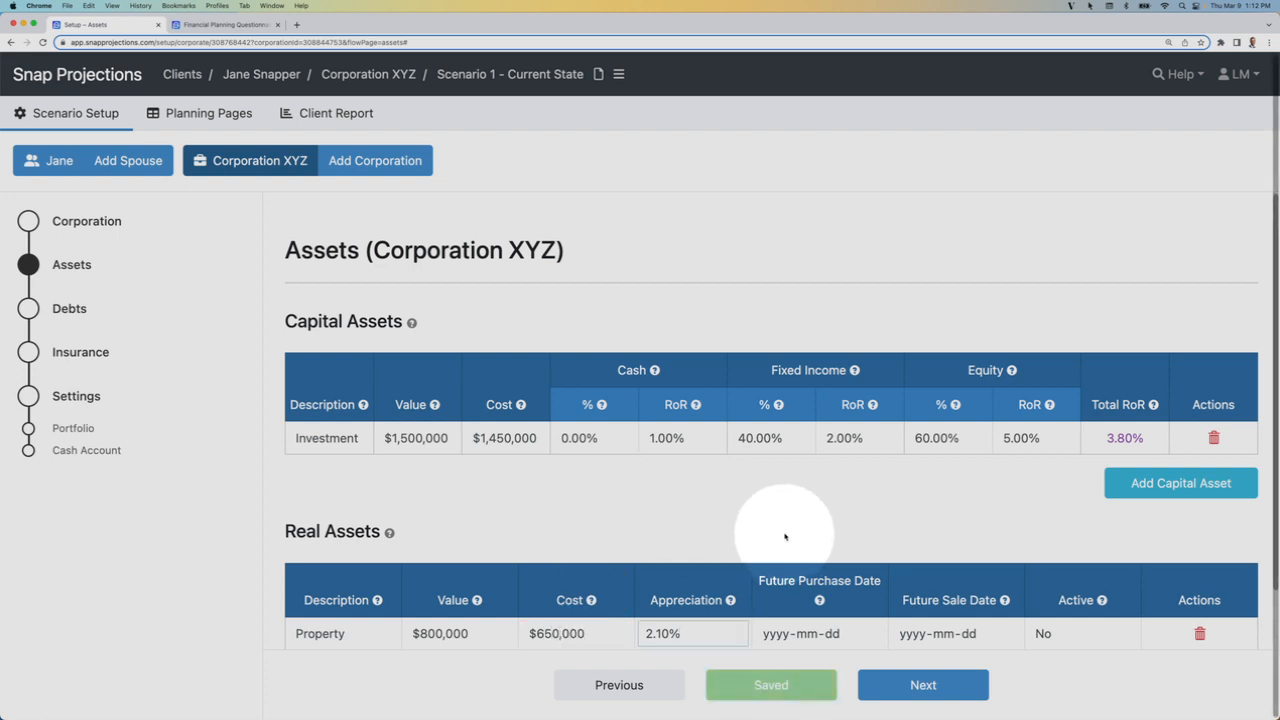
Set the Property's future sale date to 2030-01-01 and proceed to the corporation's debts.
scroll(850, 560, down, 1)
click(911, 592)
text(20-mm-dd)
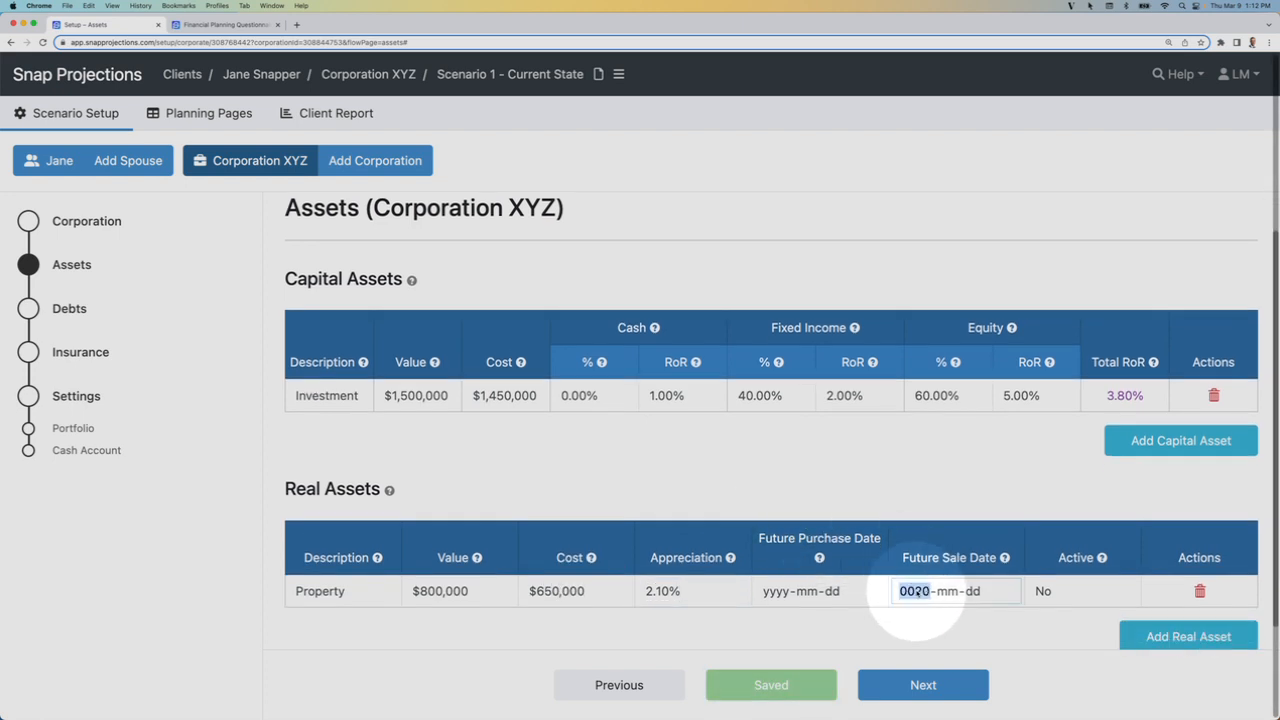
text(20)
text(0101)
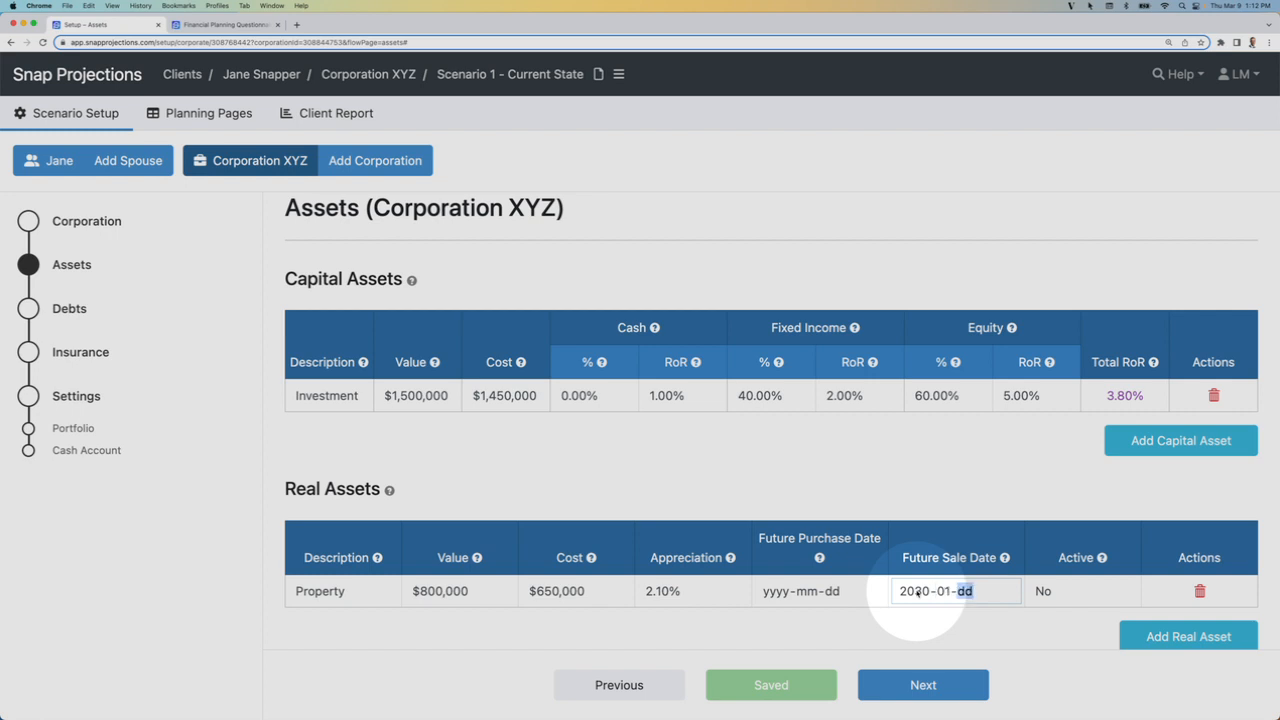
click(970, 616)
scroll(968, 612, down, 1)
click(923, 685)
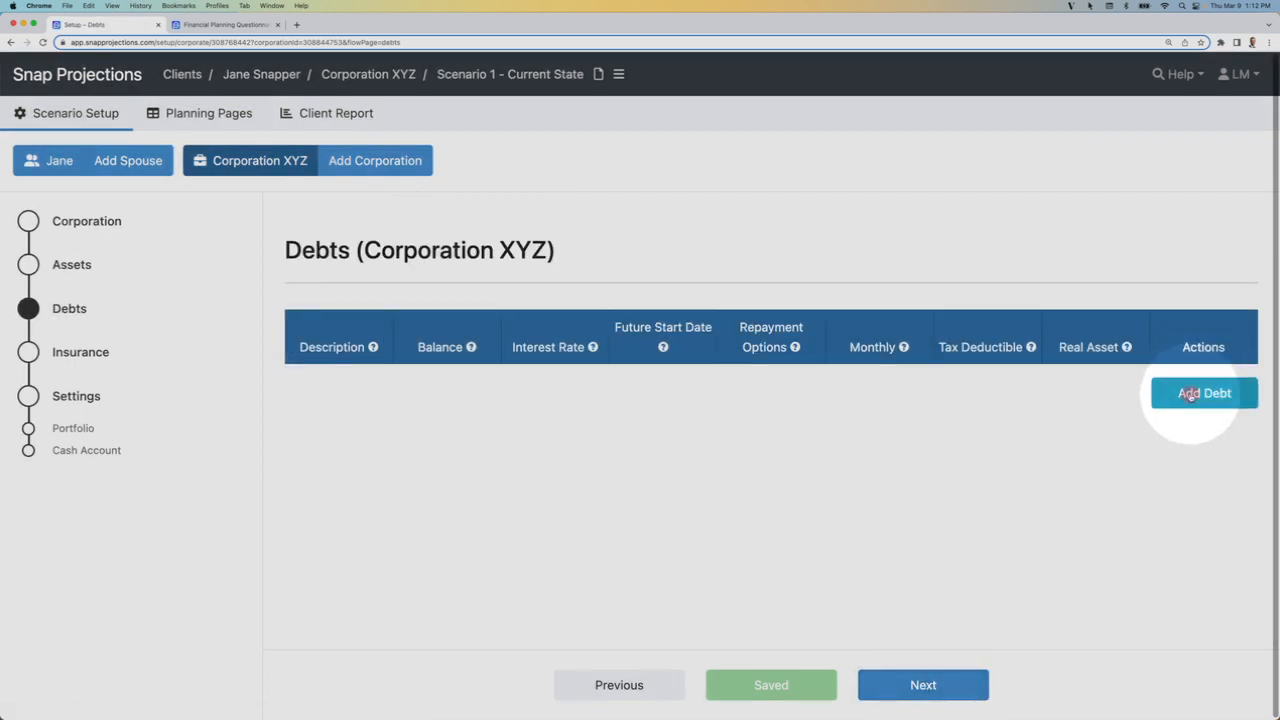
Add a corporate debt named Loan with a $250,000 balance, 5% interest rate and $4,000 monthly payment, keeping Interest & Principal repayment.
click(1196, 392)
text(Loan)
key(Tab)
text(25)
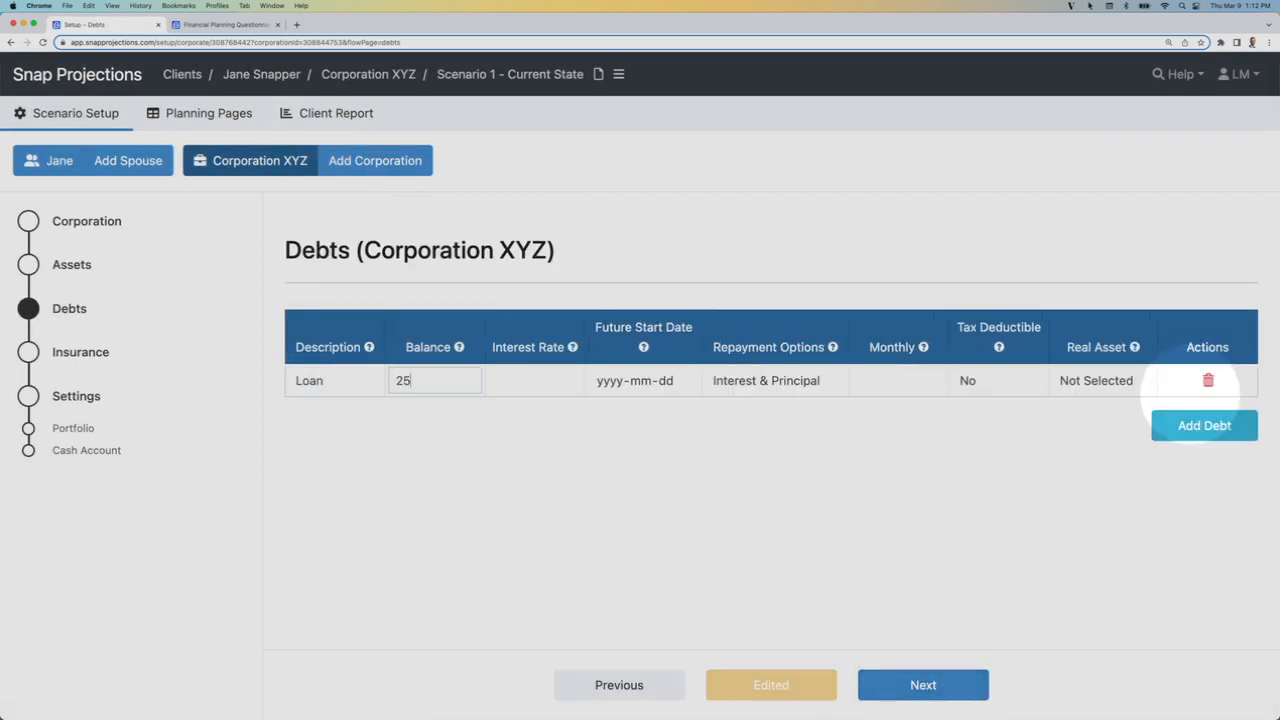
key(Tab)
text(5)
key(Tab)
key(Tab)
key(Tab)
key(Tab)
key(Tab)
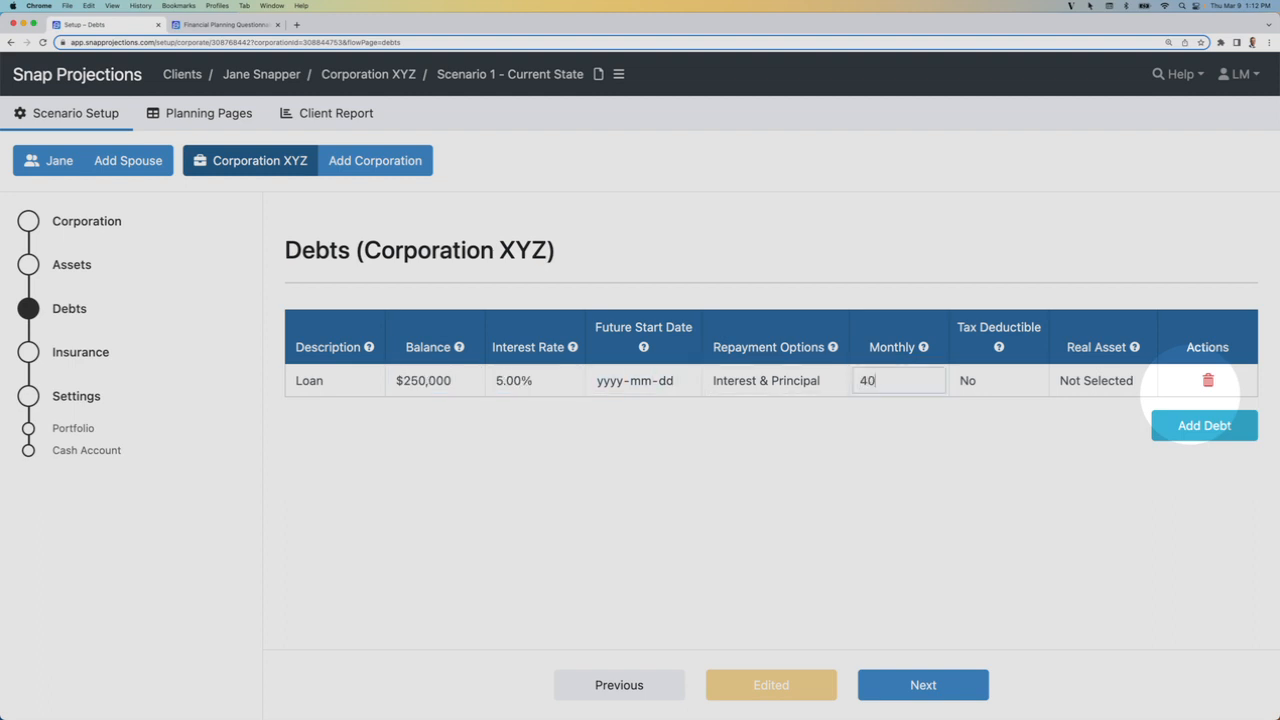
click(945, 463)
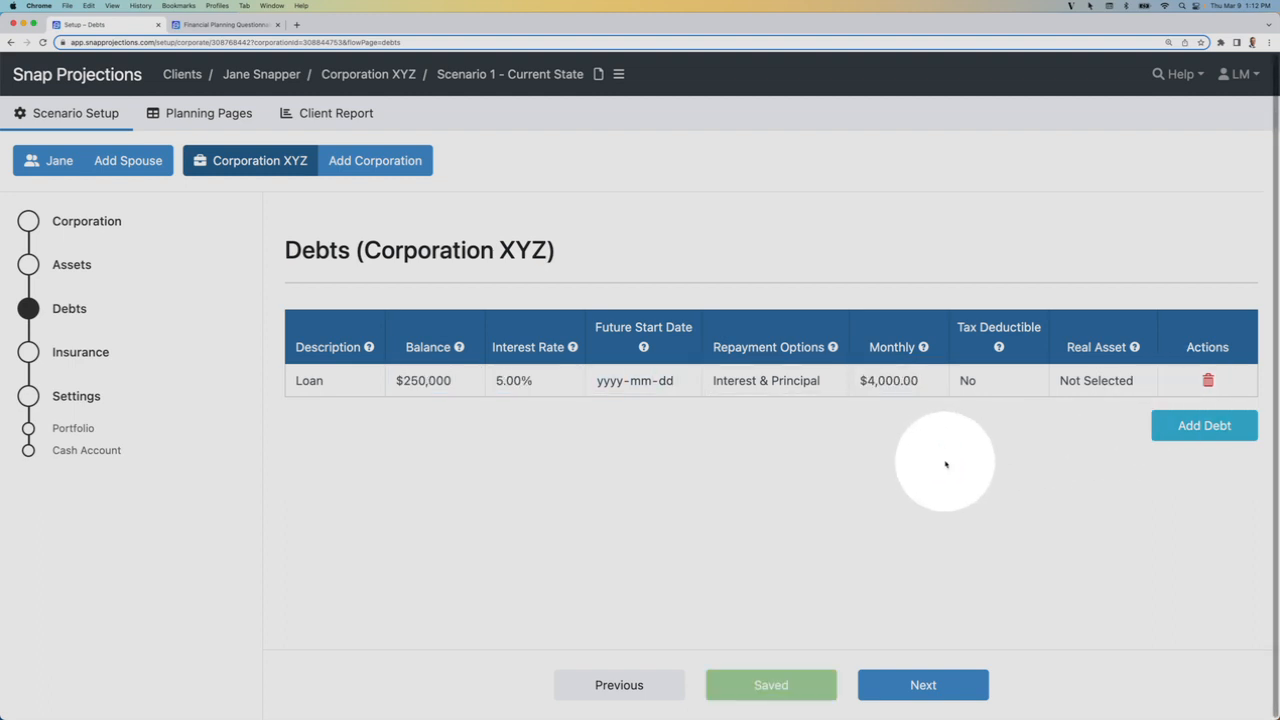
Add a Whole Life policy named Insurance Policy to the corporation's insurance, with the client as the insured.
click(928, 682)
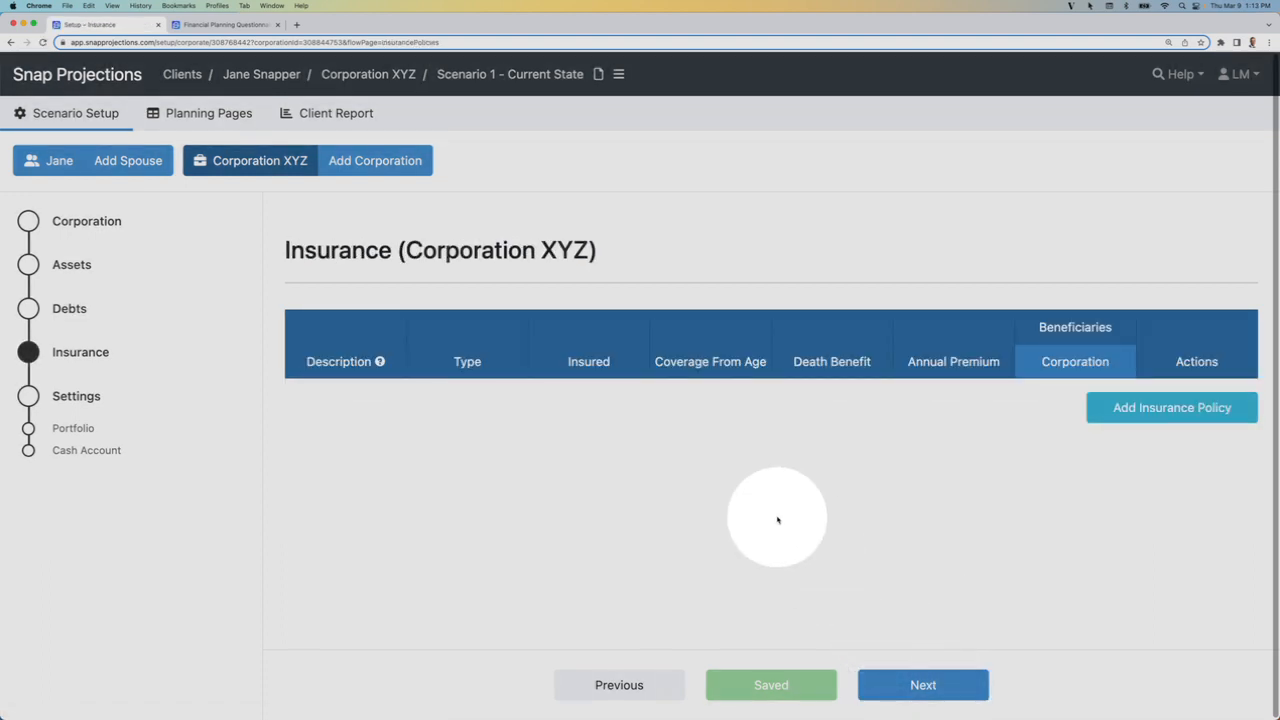
click(1153, 410)
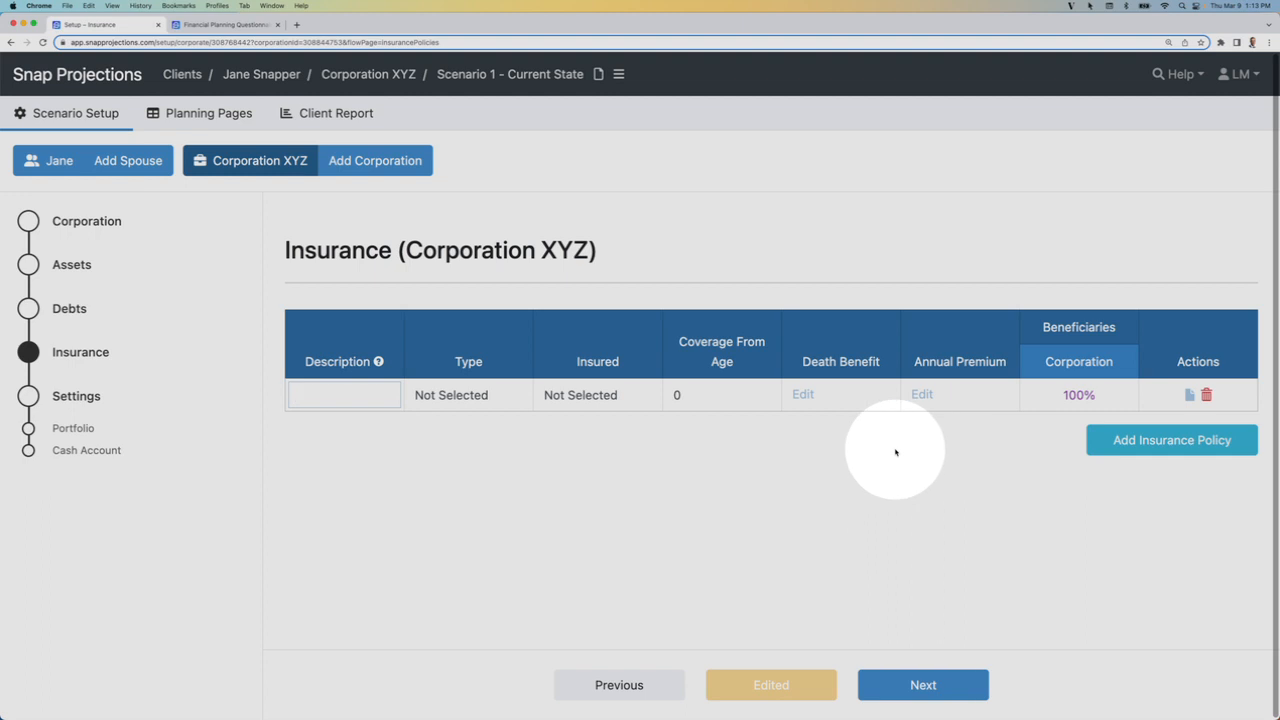
text(Insurance Policy)
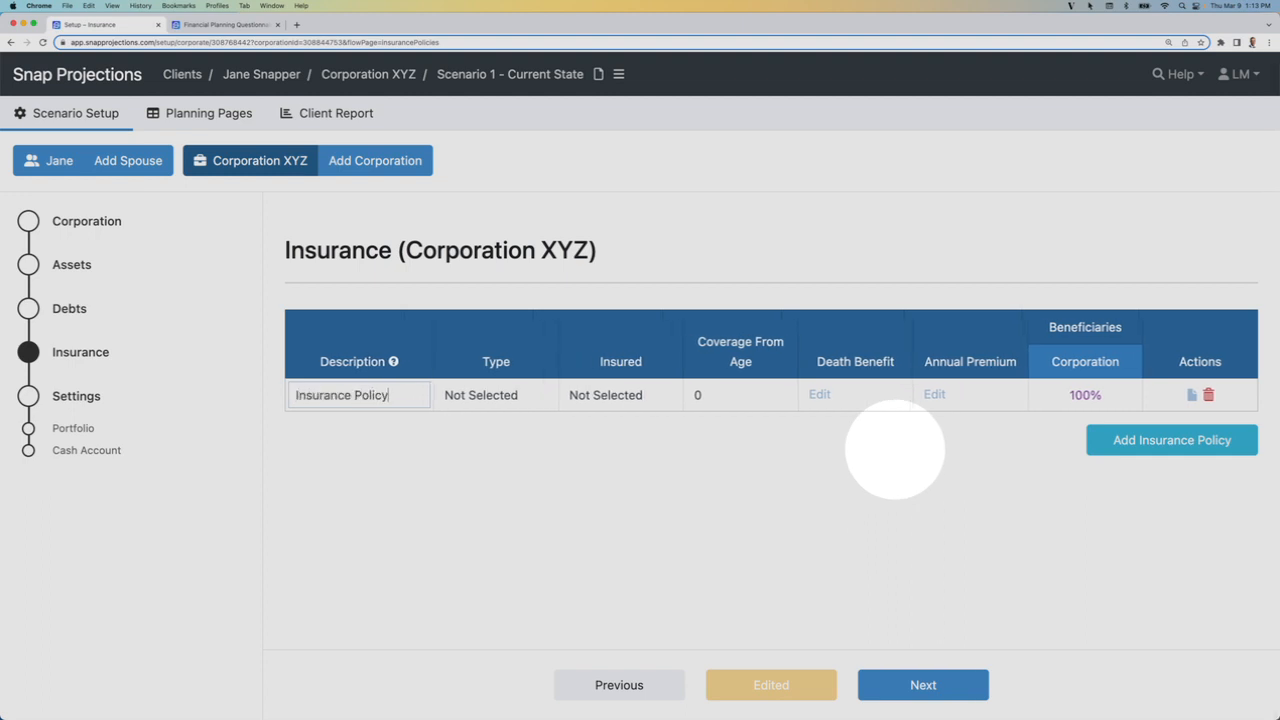
key(Tab)
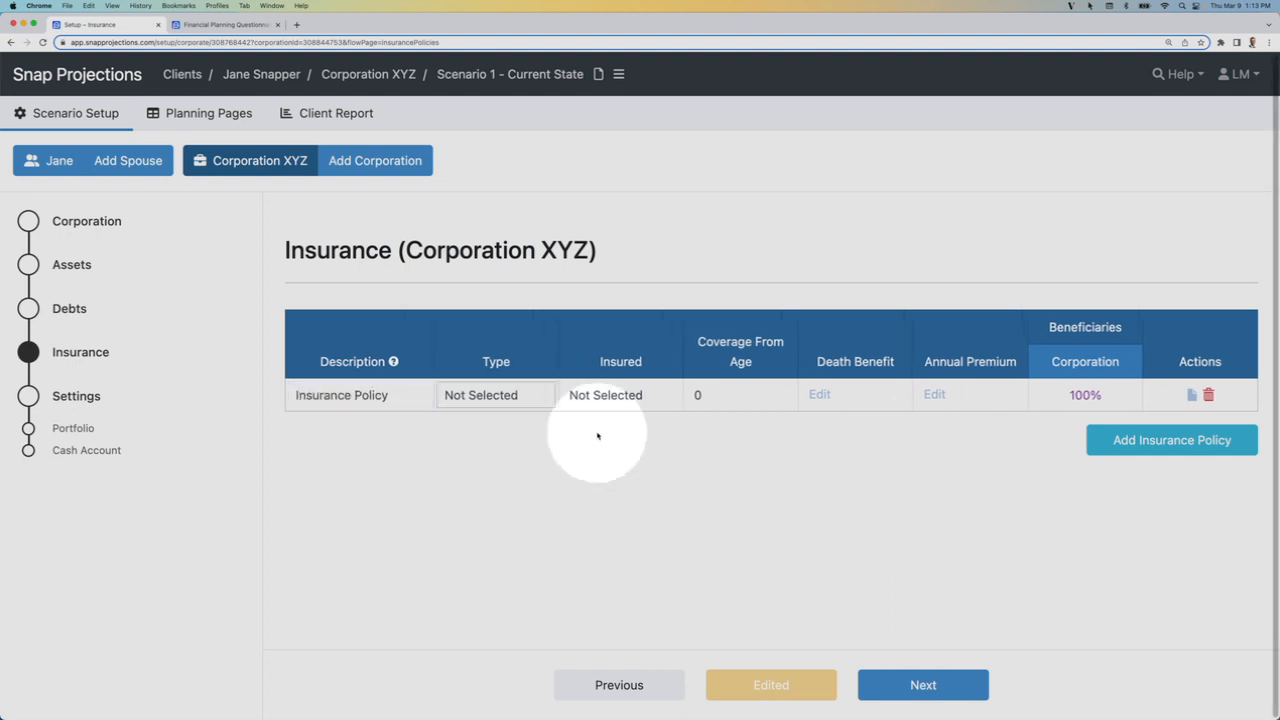
click(488, 397)
click(505, 415)
click(565, 402)
click(575, 414)
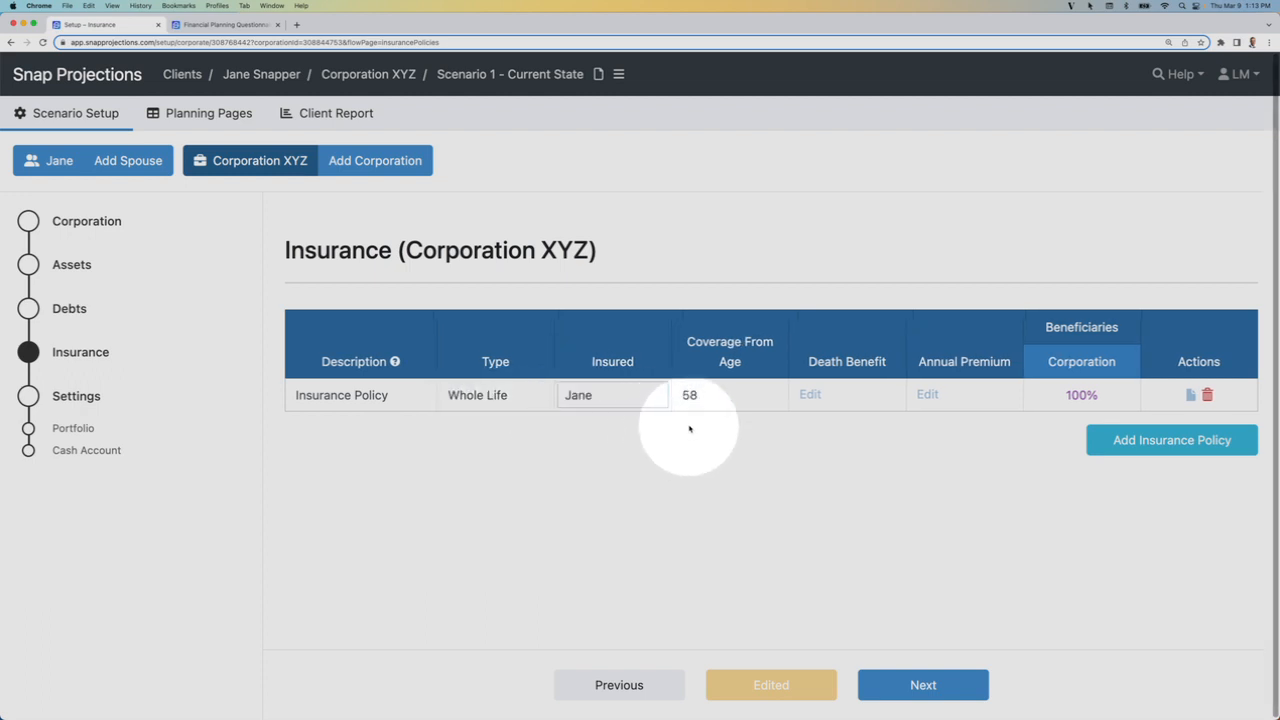
Paste the copied illustration into the policy's yearly schedule starting at the age 58 death benefit, check it through age 100 and close it.
click(811, 395)
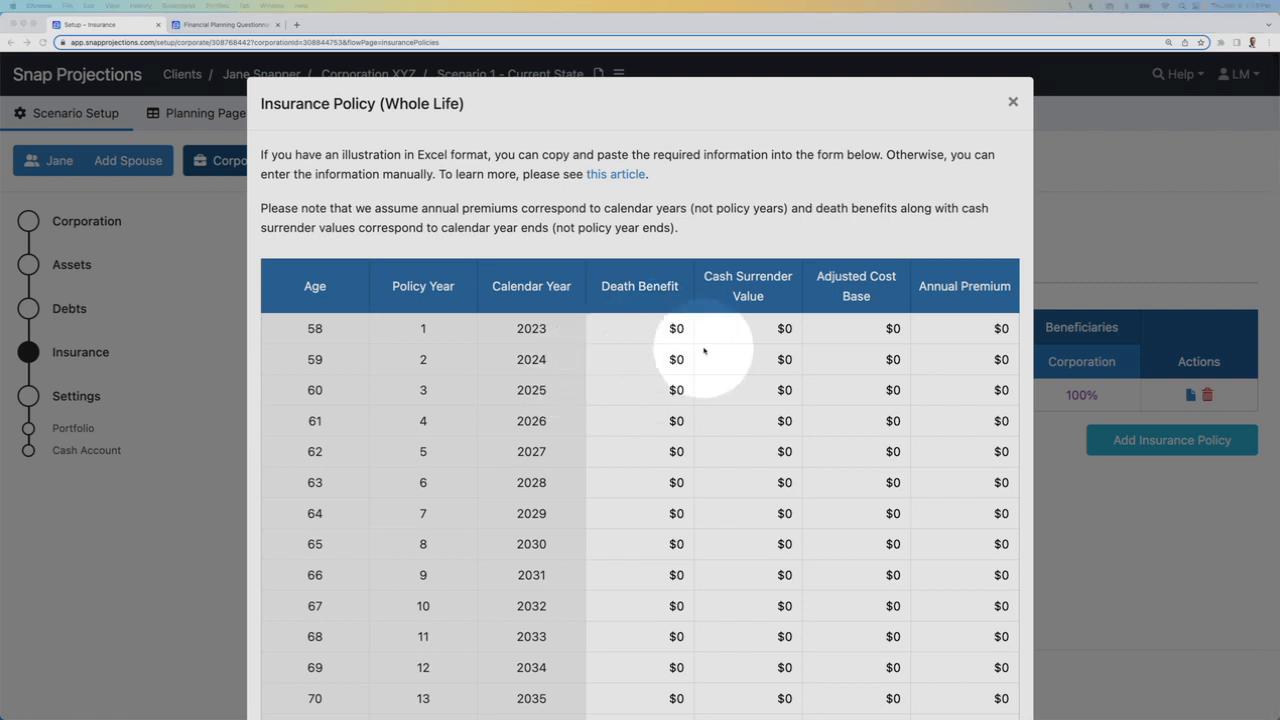
click(663, 327)
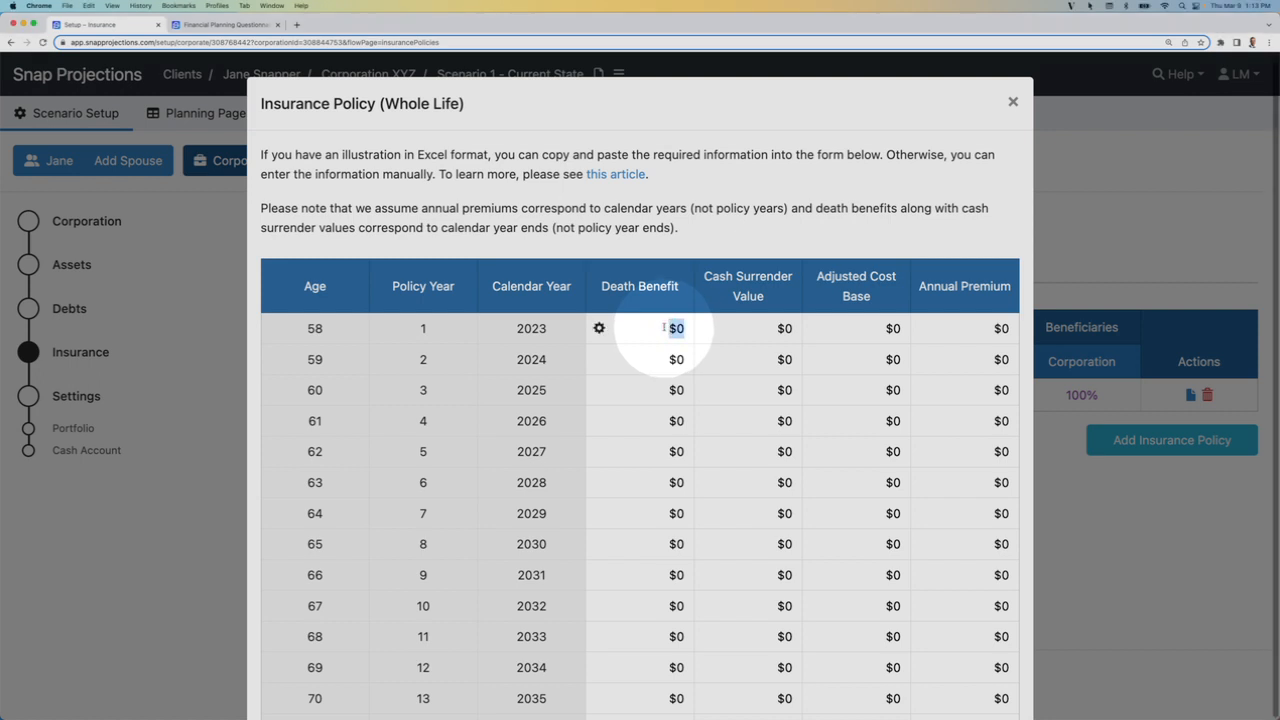
key(super+v)
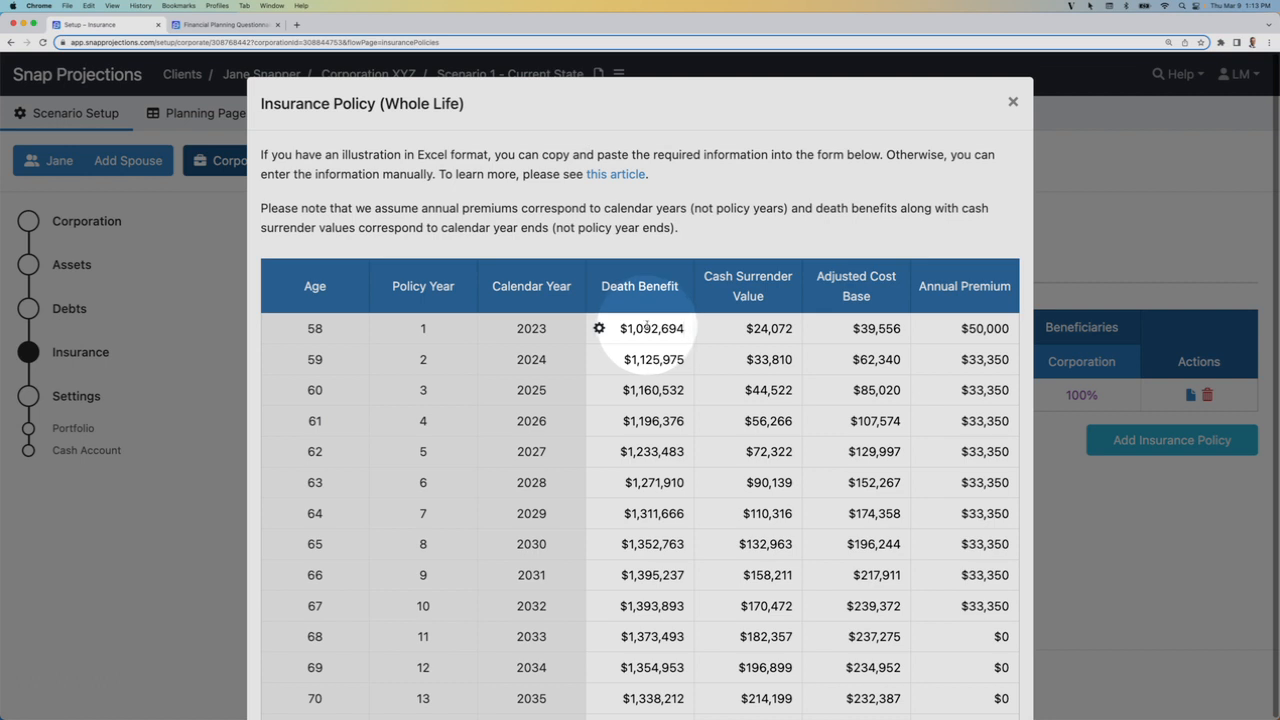
click(902, 508)
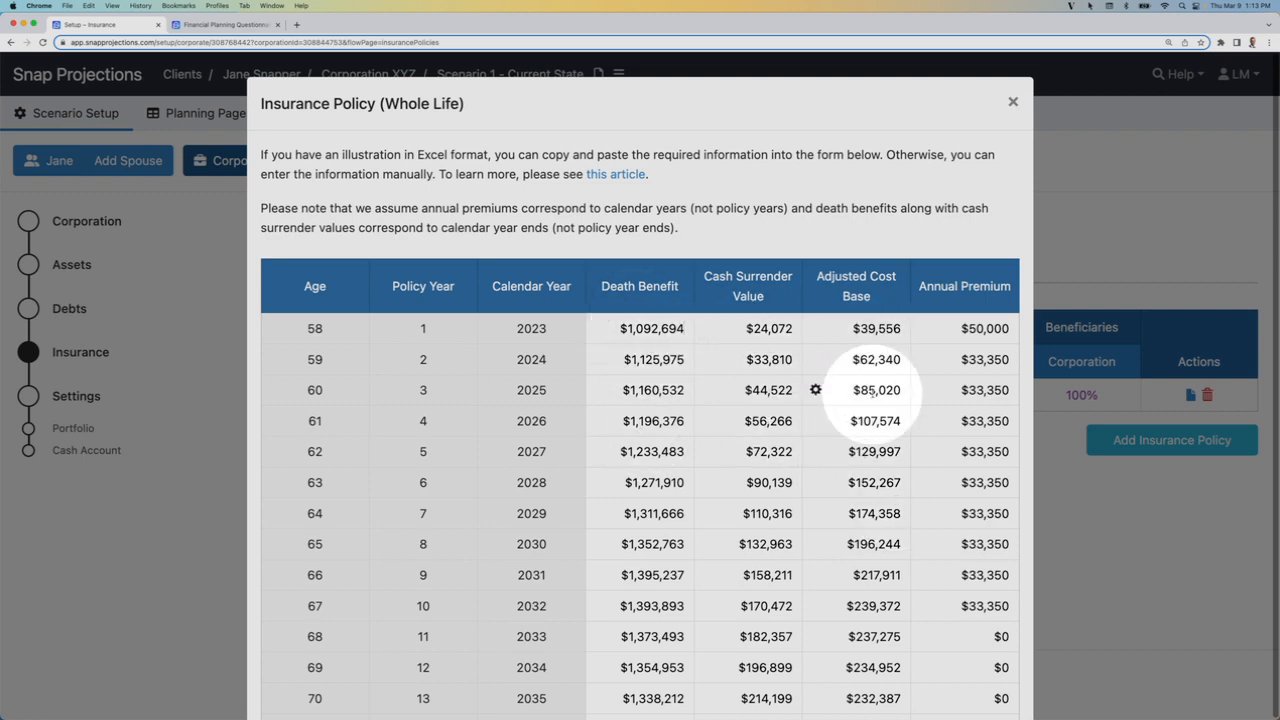
scroll(924, 375, down, 4)
scroll(925, 368, down, 12)
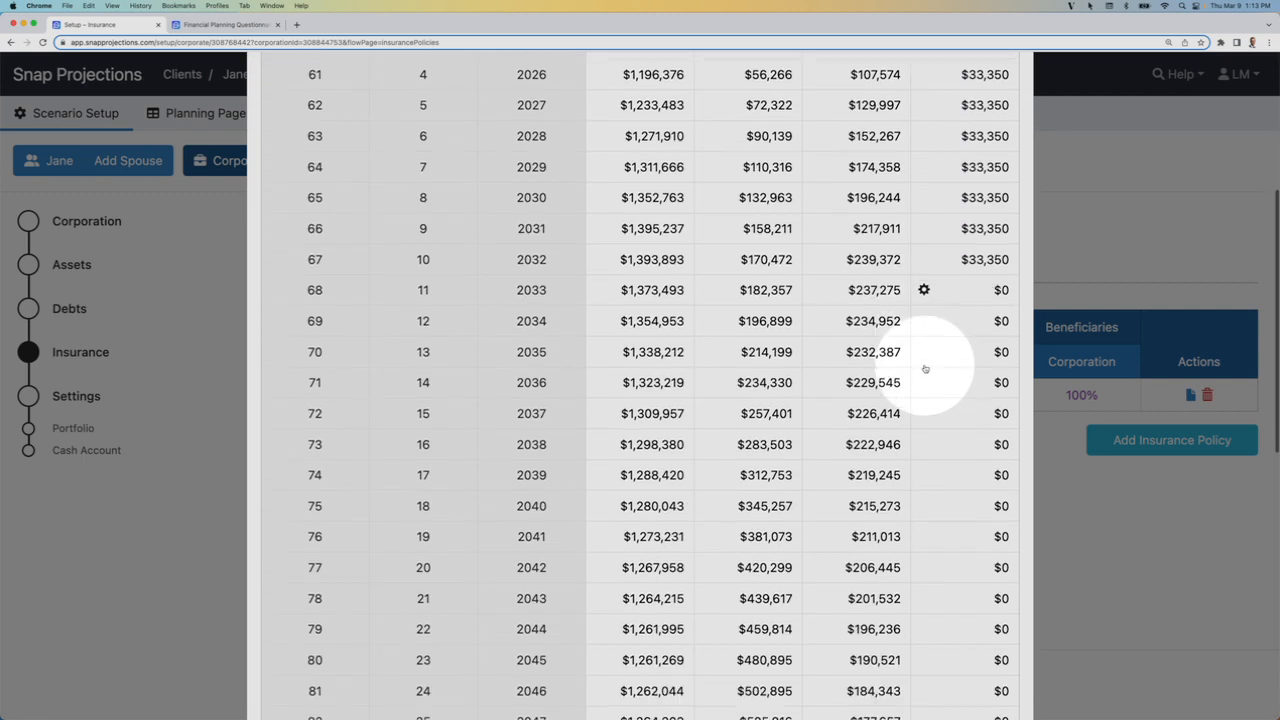
scroll(925, 368, down, 2)
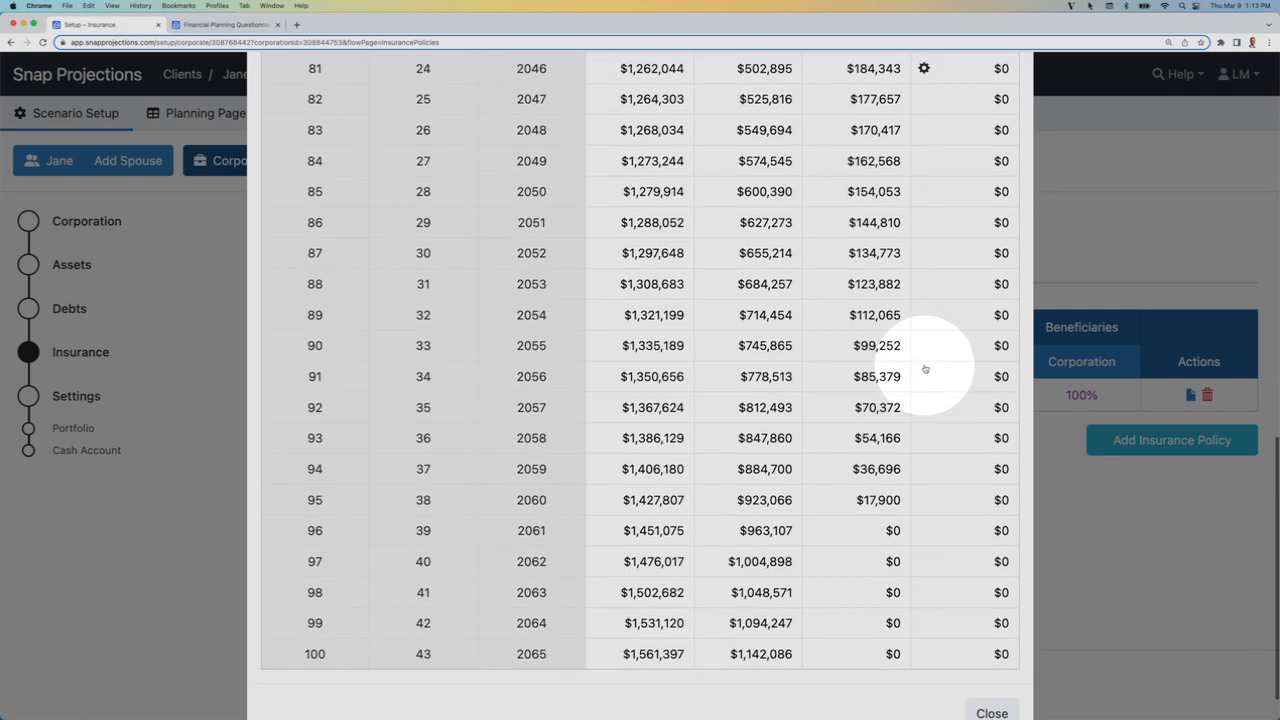
scroll(925, 368, up, 10)
scroll(925, 368, up, 6)
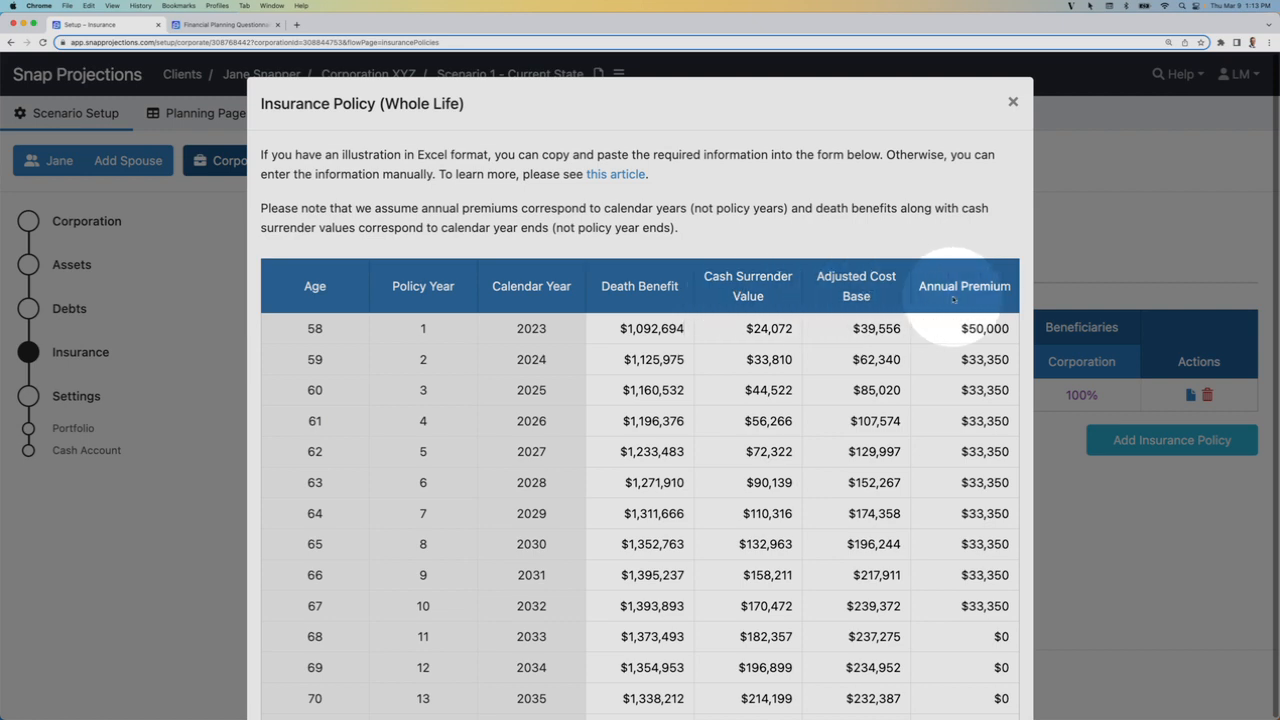
click(1013, 101)
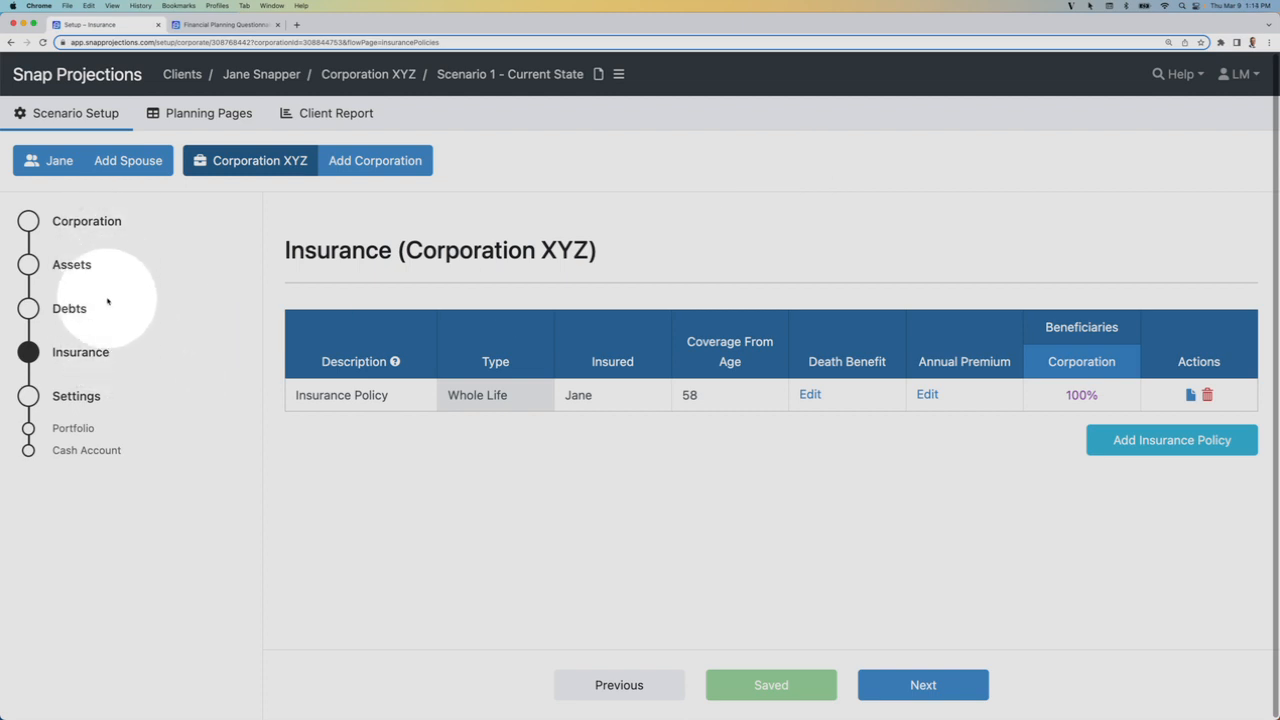
In the corporation's planning pages, set the 2023 business income to $300,000, copied down until age 64 and indexed at 2.10%.
click(205, 114)
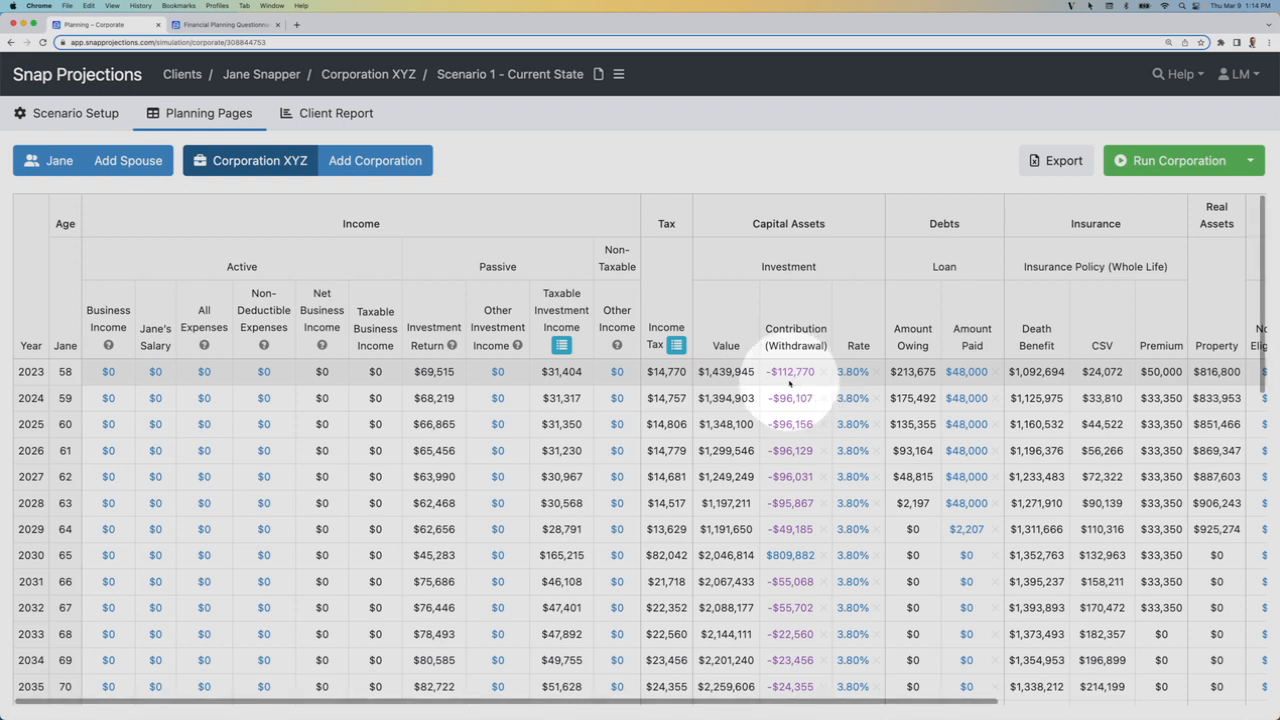
scroll(793, 381, right, 3)
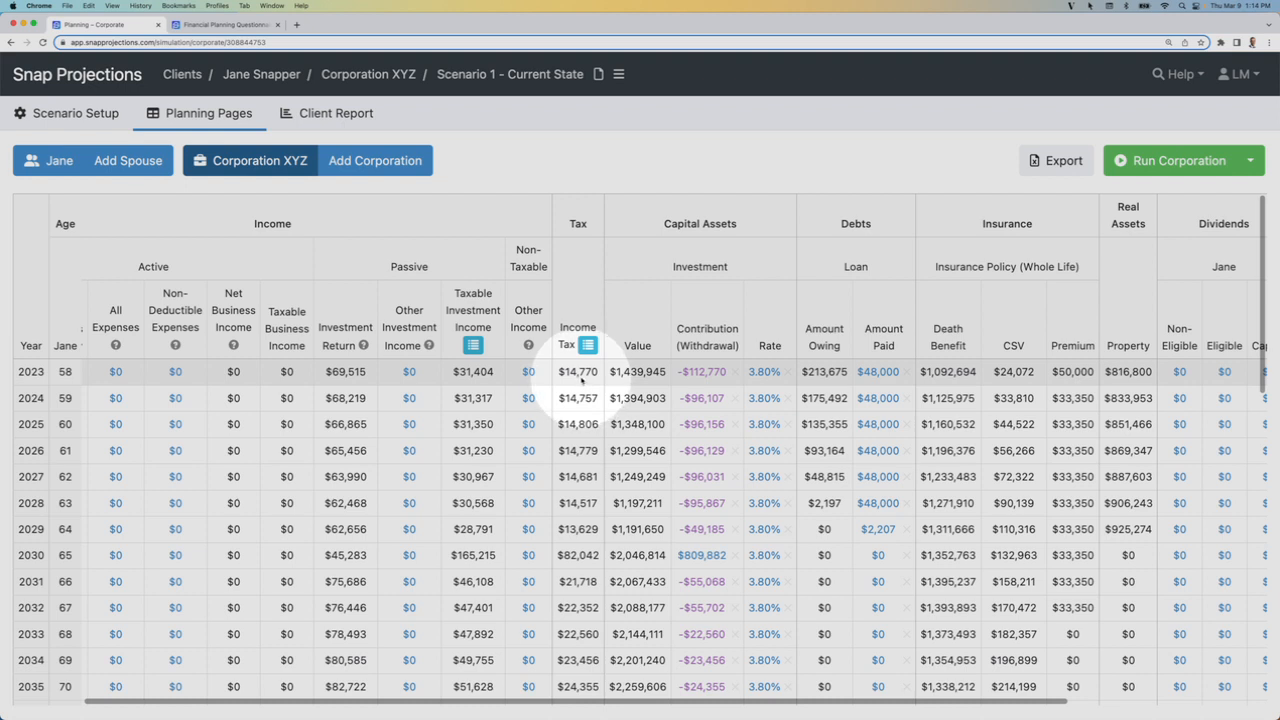
scroll(585, 372, left, 2)
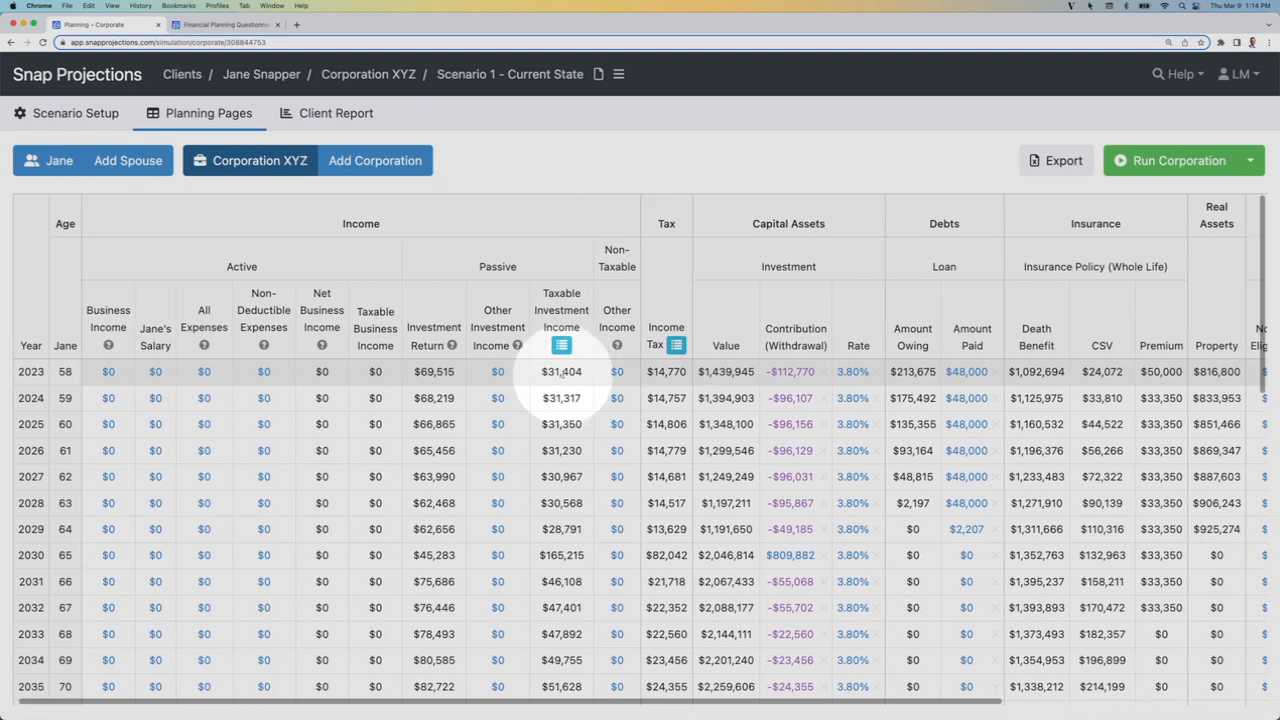
click(109, 371)
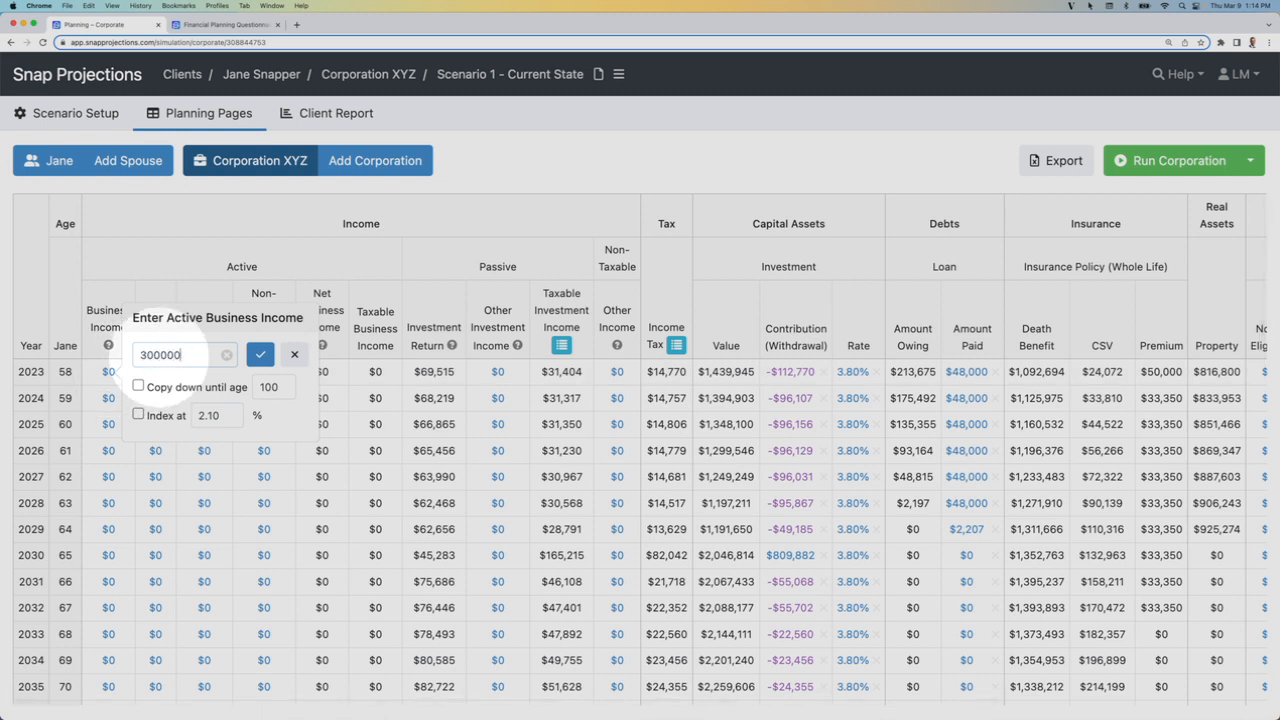
click(138, 385)
click(138, 413)
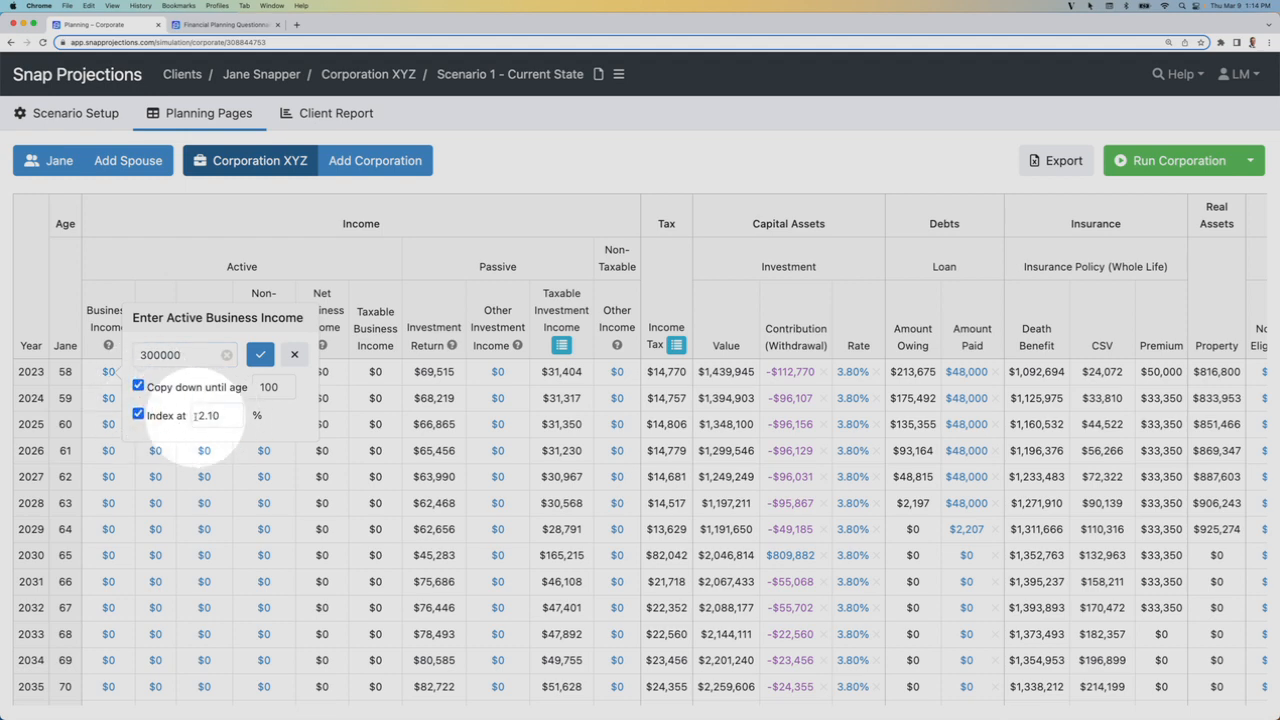
double_click(270, 387)
text(64)
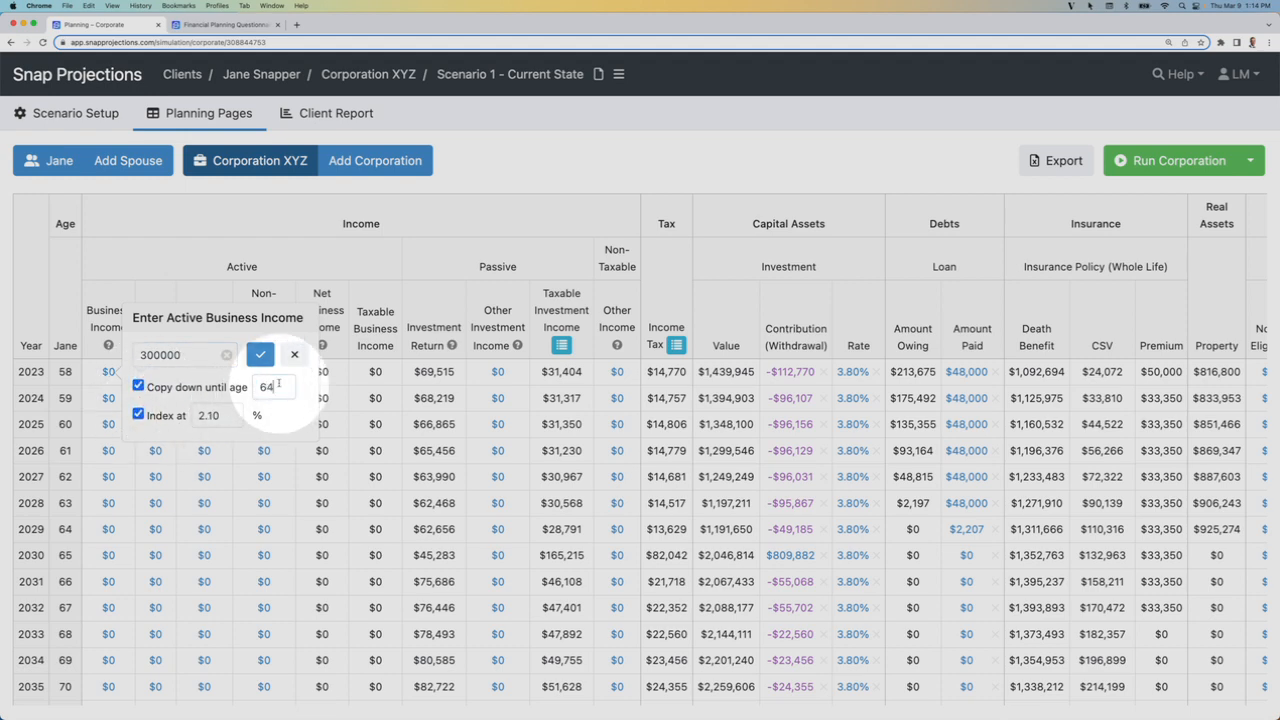
click(260, 354)
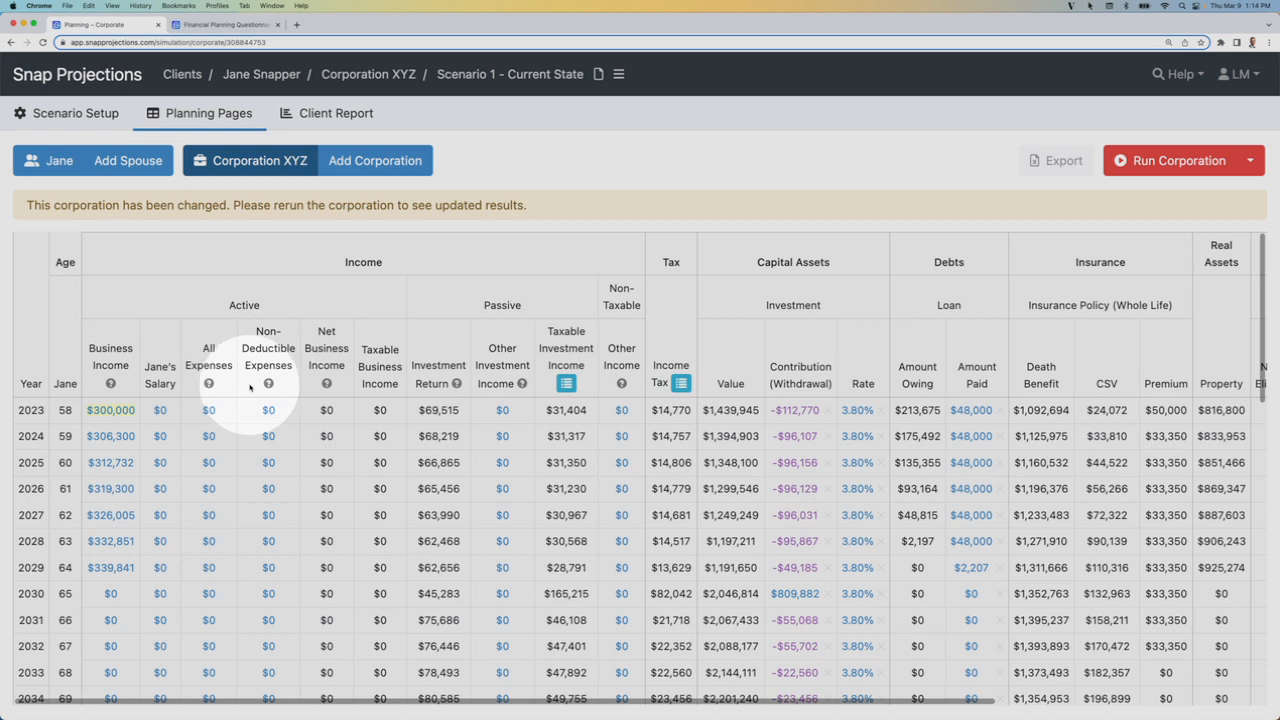
Set the client's 2023 salary from the corporation to $110,000, copied down until age 64 and indexed at 2.10%.
click(162, 410)
text(12)
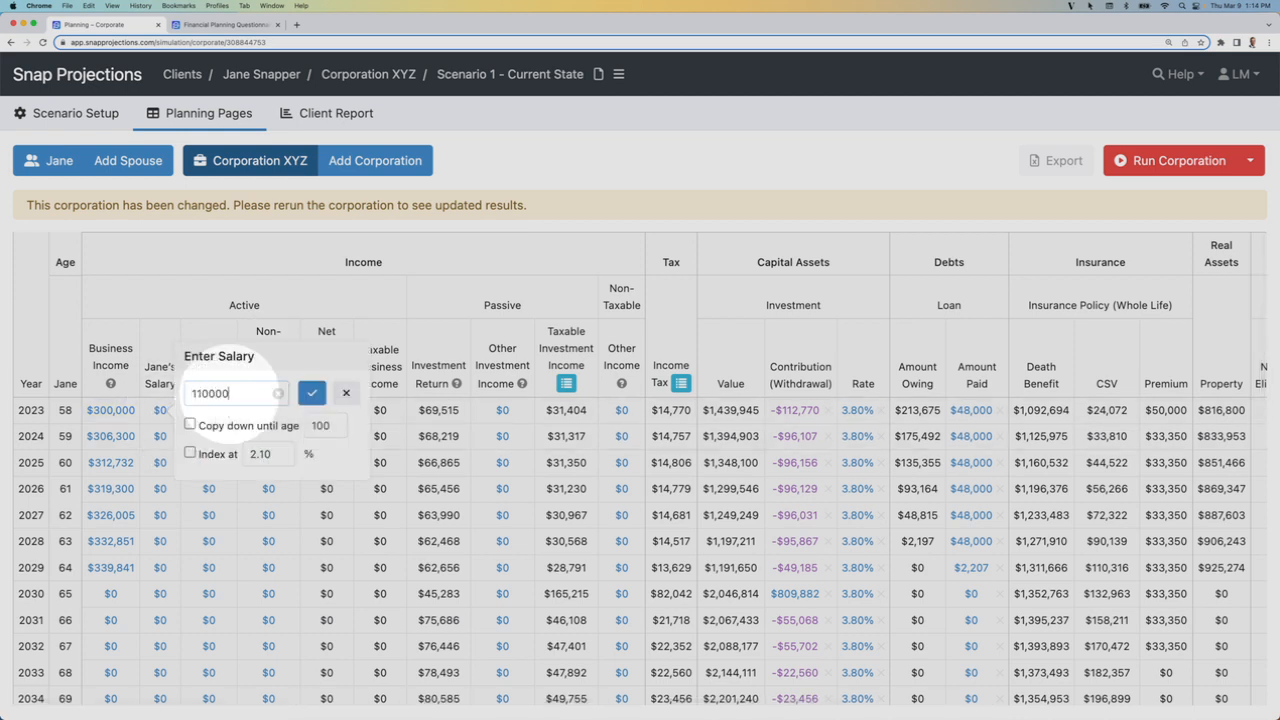
click(190, 425)
click(190, 453)
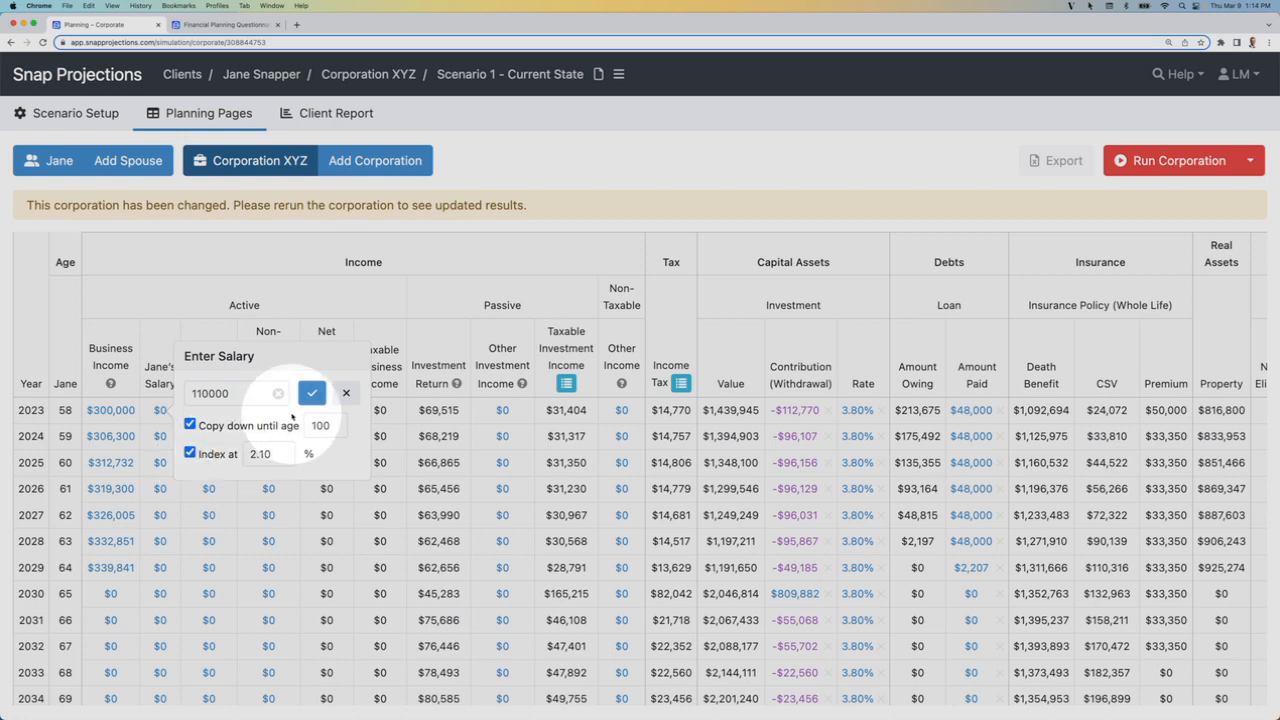
click(320, 425)
text(64)
click(311, 392)
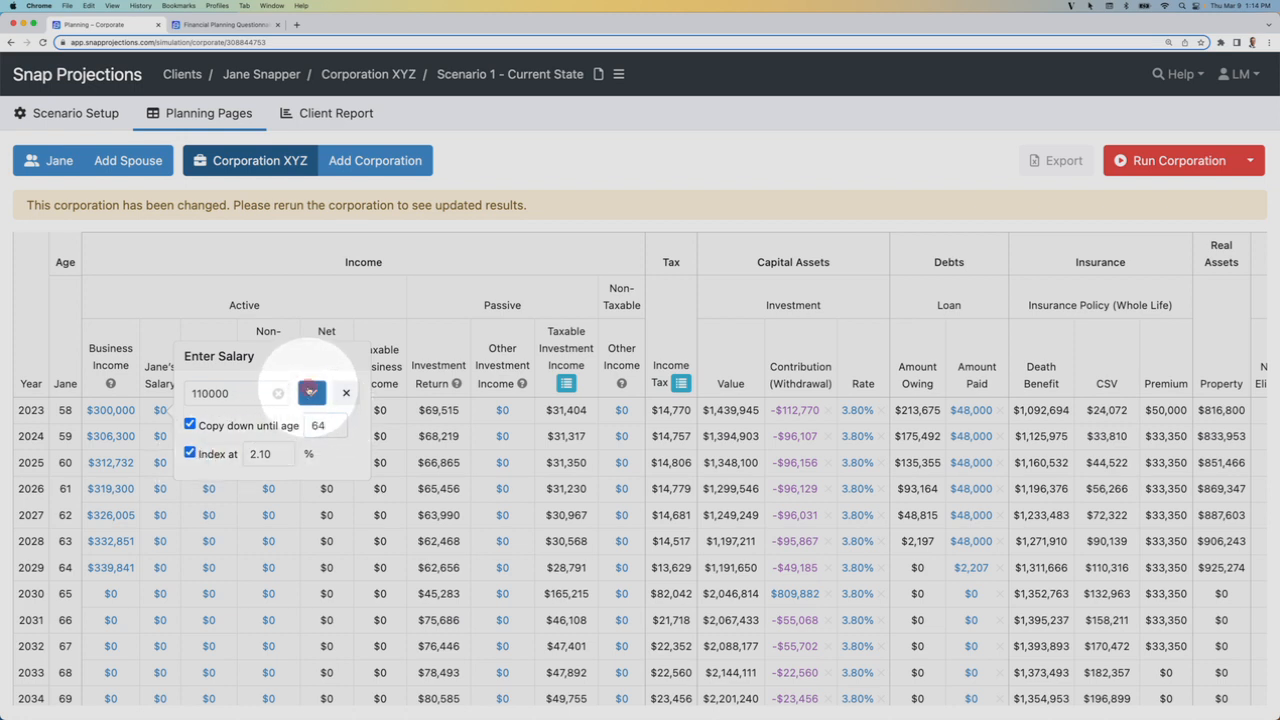
Set the corporation's 2023 total for all expenses to $20,000, copied down until age 64 and indexed at 2.10%.
click(292, 413)
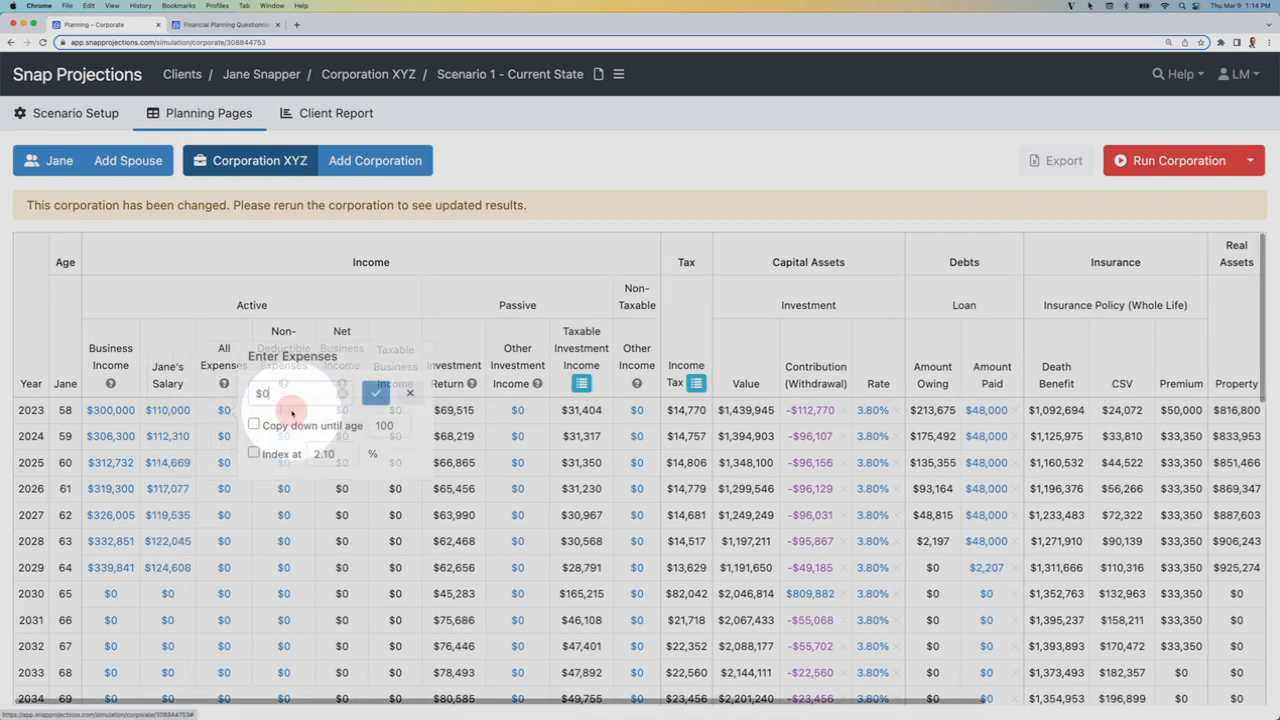
text(2000)
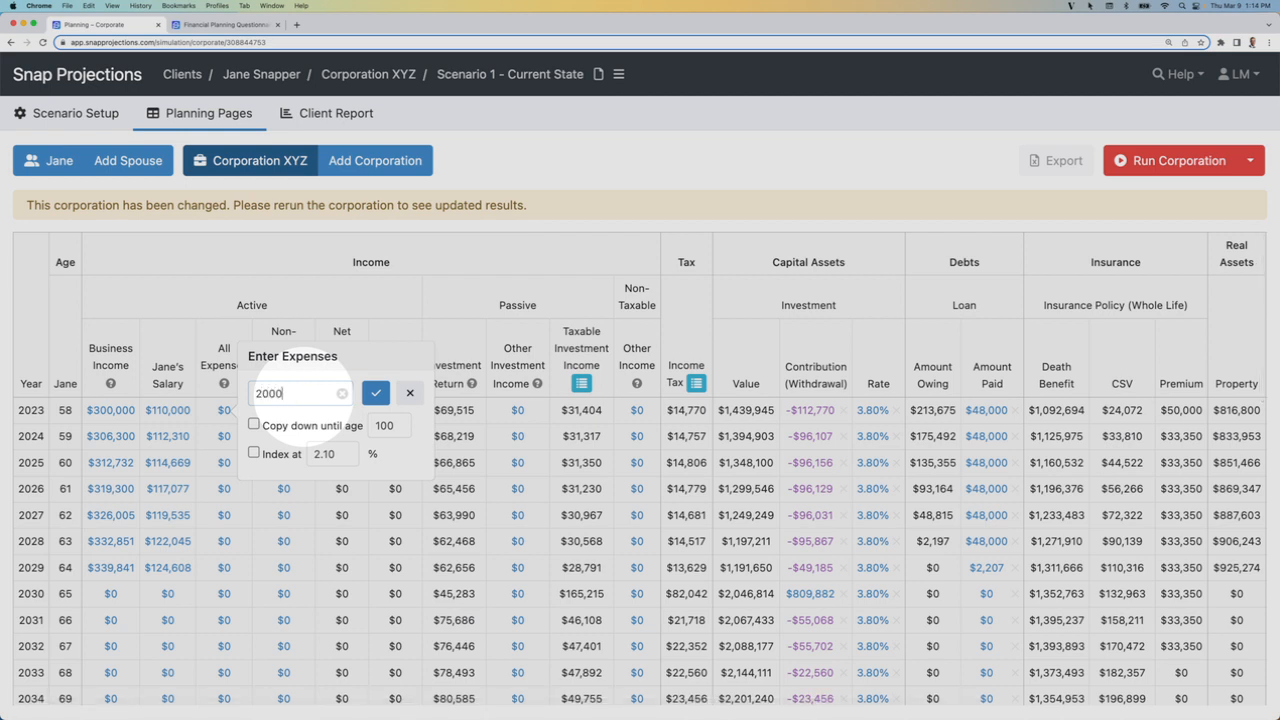
text(0)
click(254, 424)
click(254, 452)
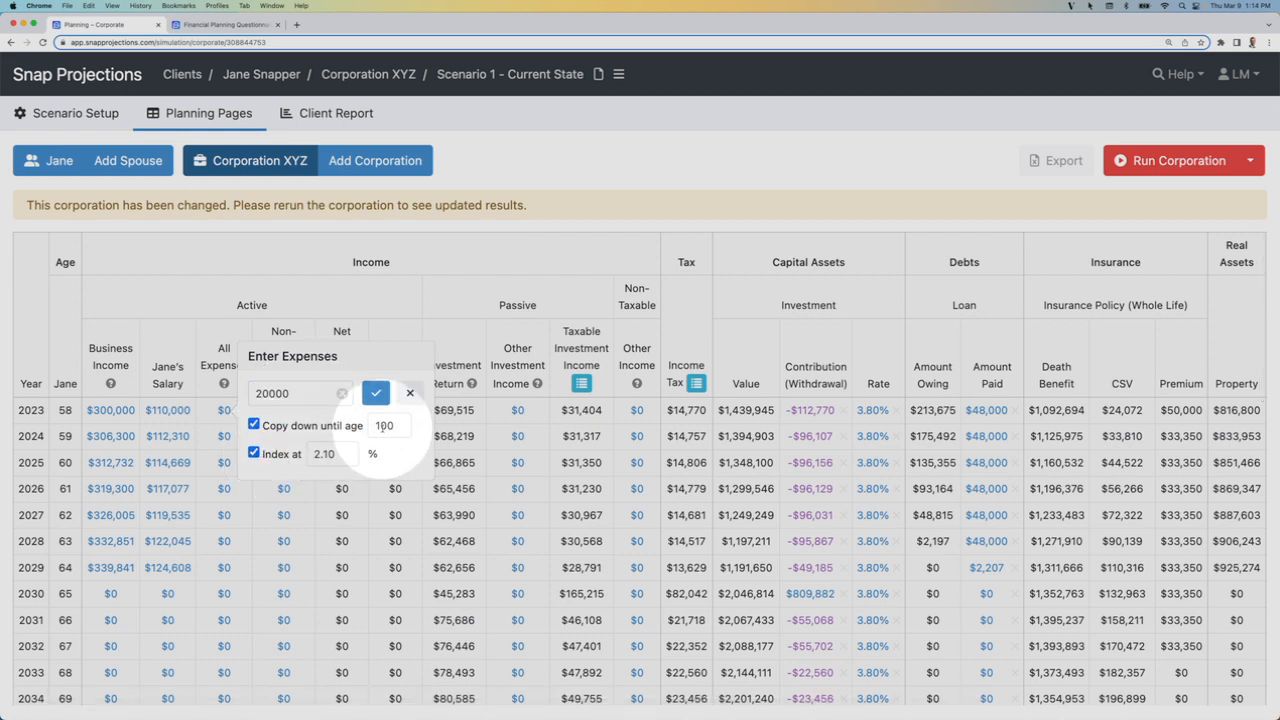
double_click(385, 426)
click(375, 393)
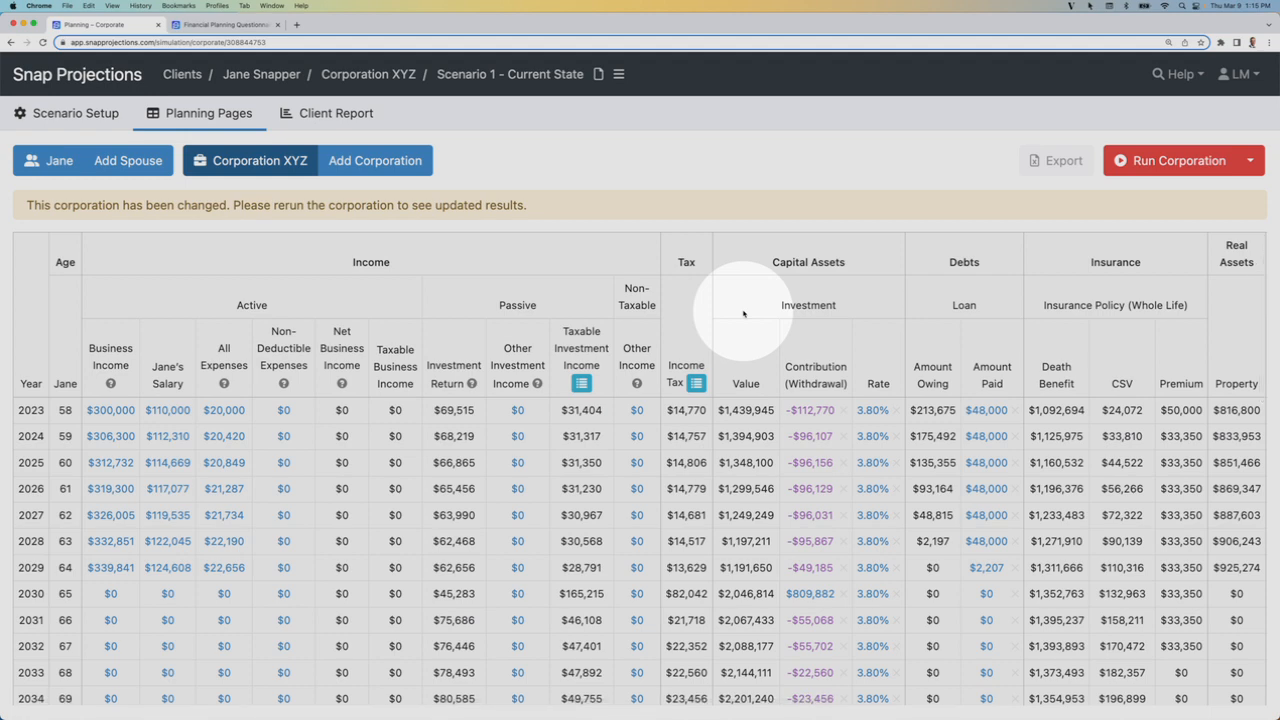
Rerun the corporation and examine the updated projection for income tax, investment contributions and withdrawals, dividends and balances.
click(1163, 162)
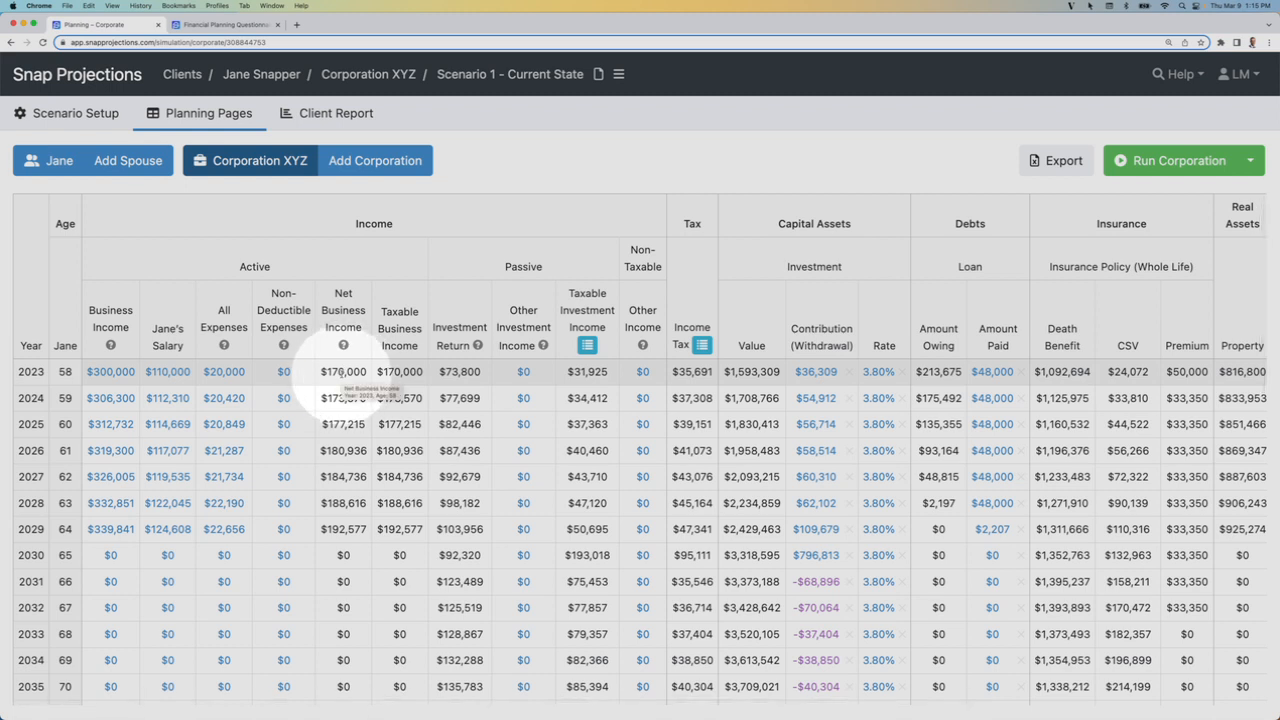
scroll(655, 372, right, 5)
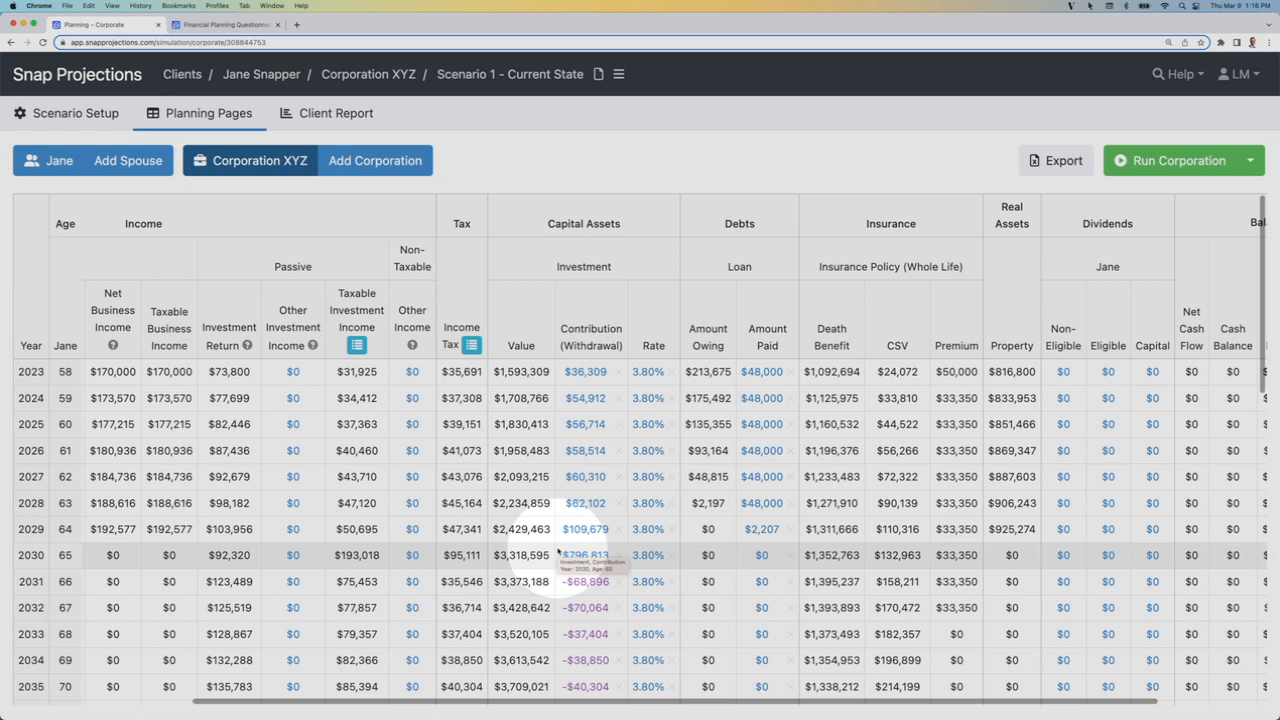
scroll(557, 551, down, 2)
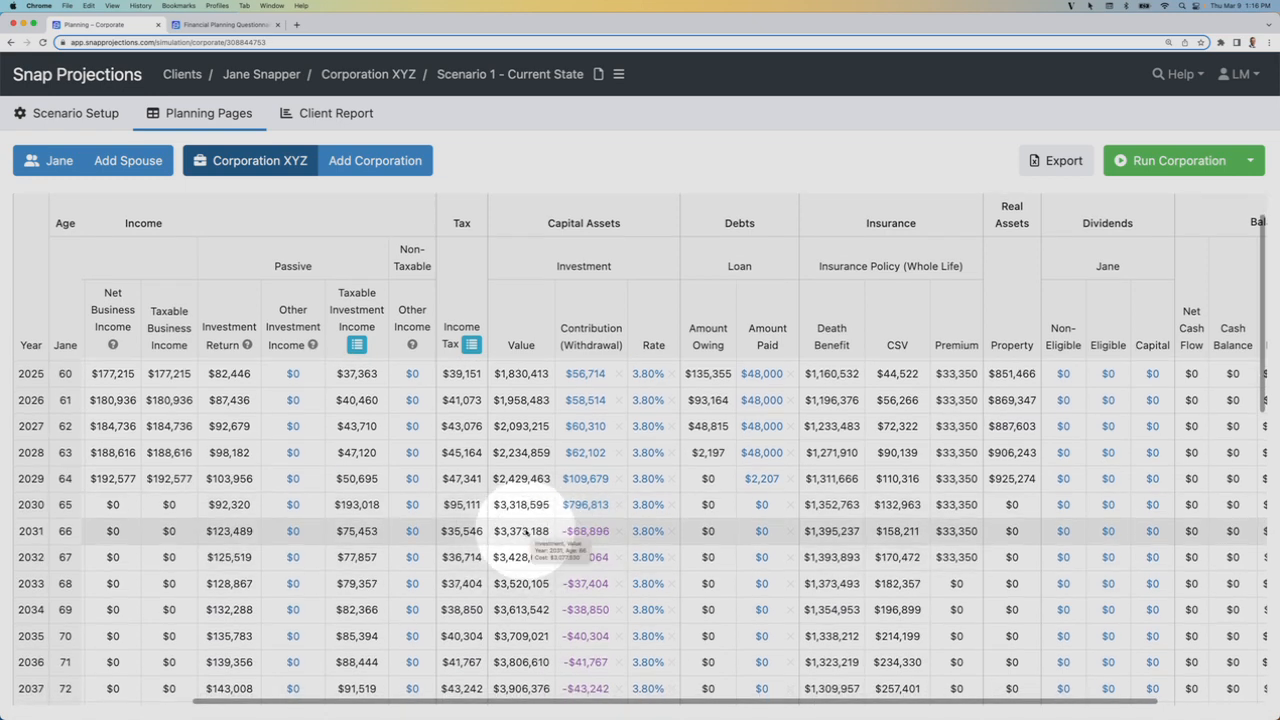
scroll(525, 535, down, 3)
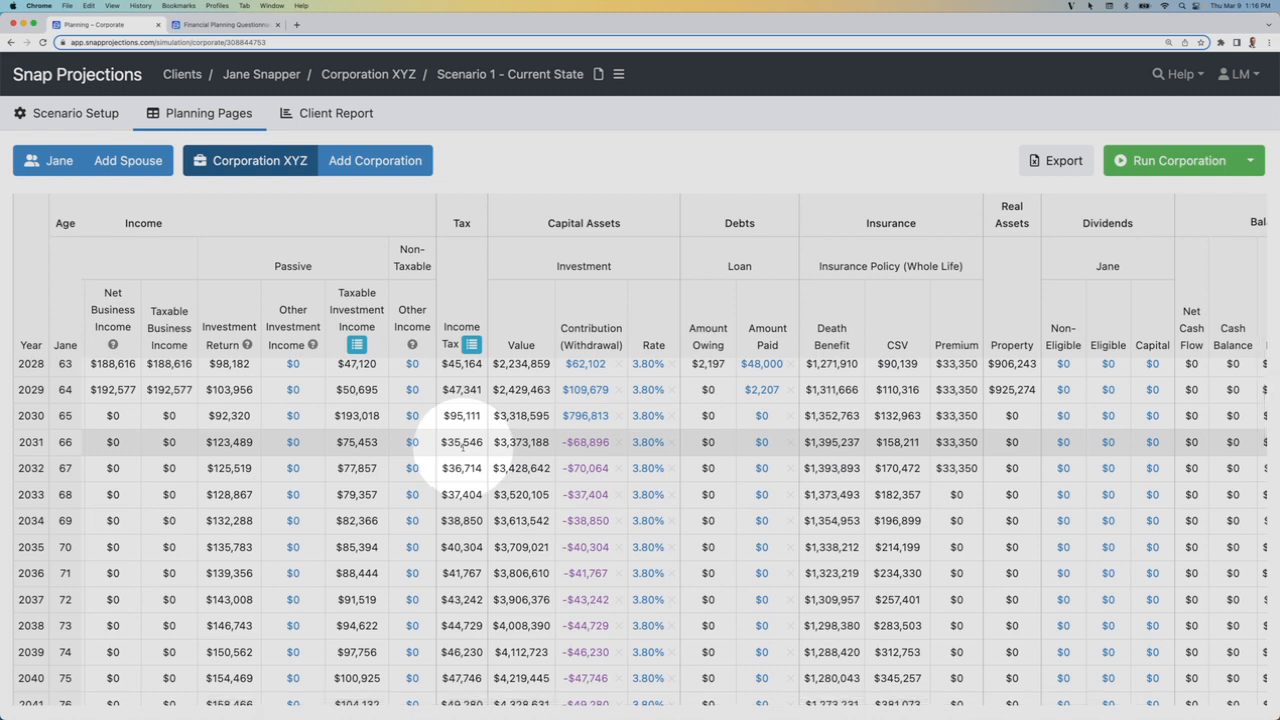
scroll(462, 447, right, 3)
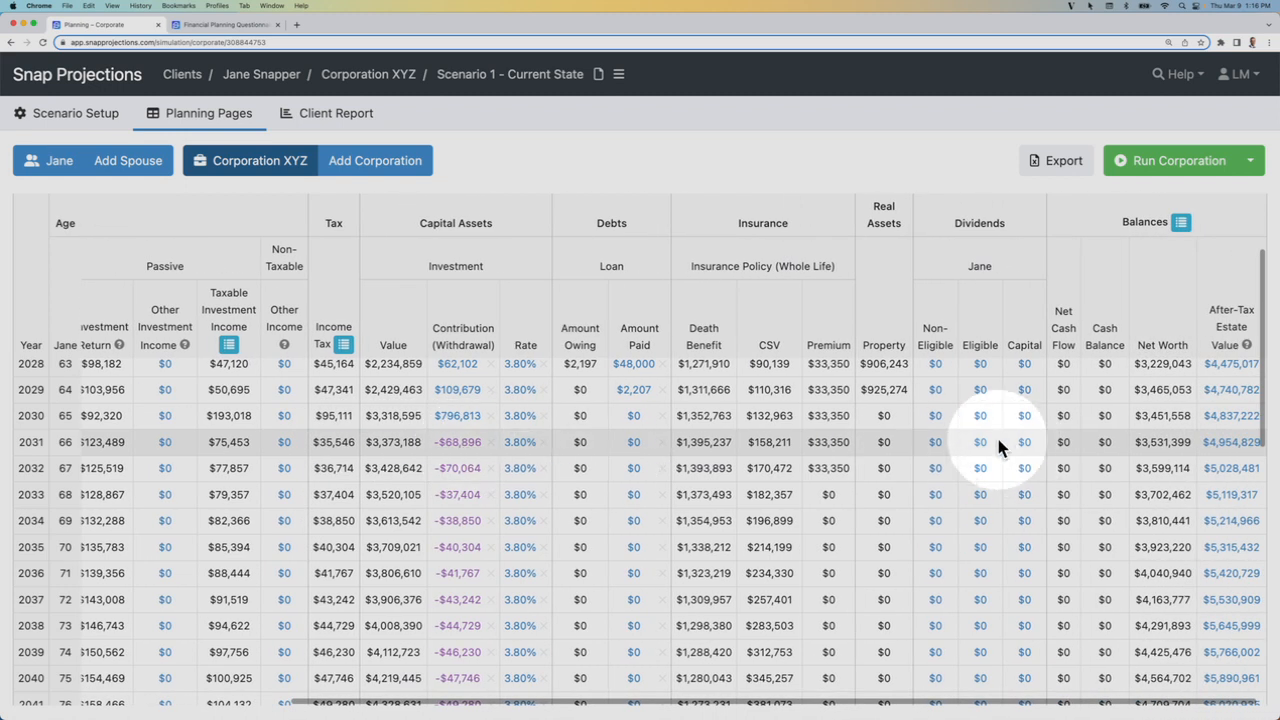
Set the client's 2030 non-eligible dividend from the corporation to $70,000, copied down until age 100 and indexed at 2.10%.
click(935, 415)
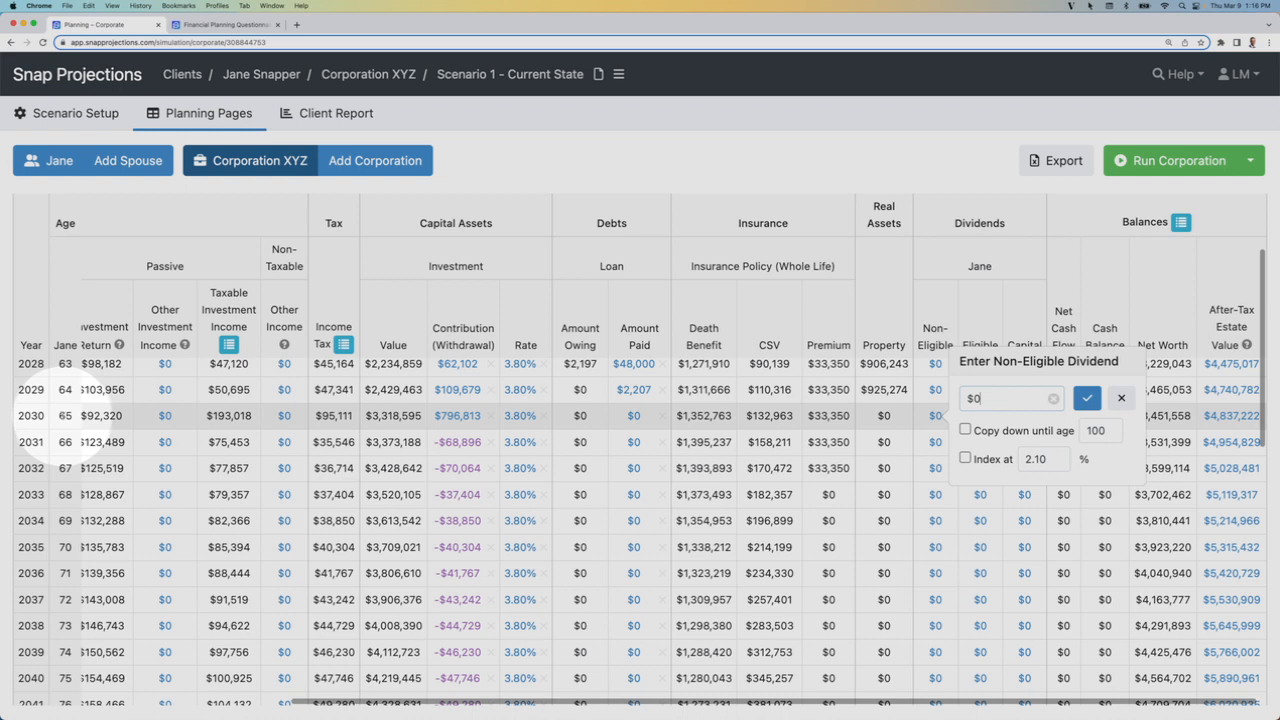
click(965, 429)
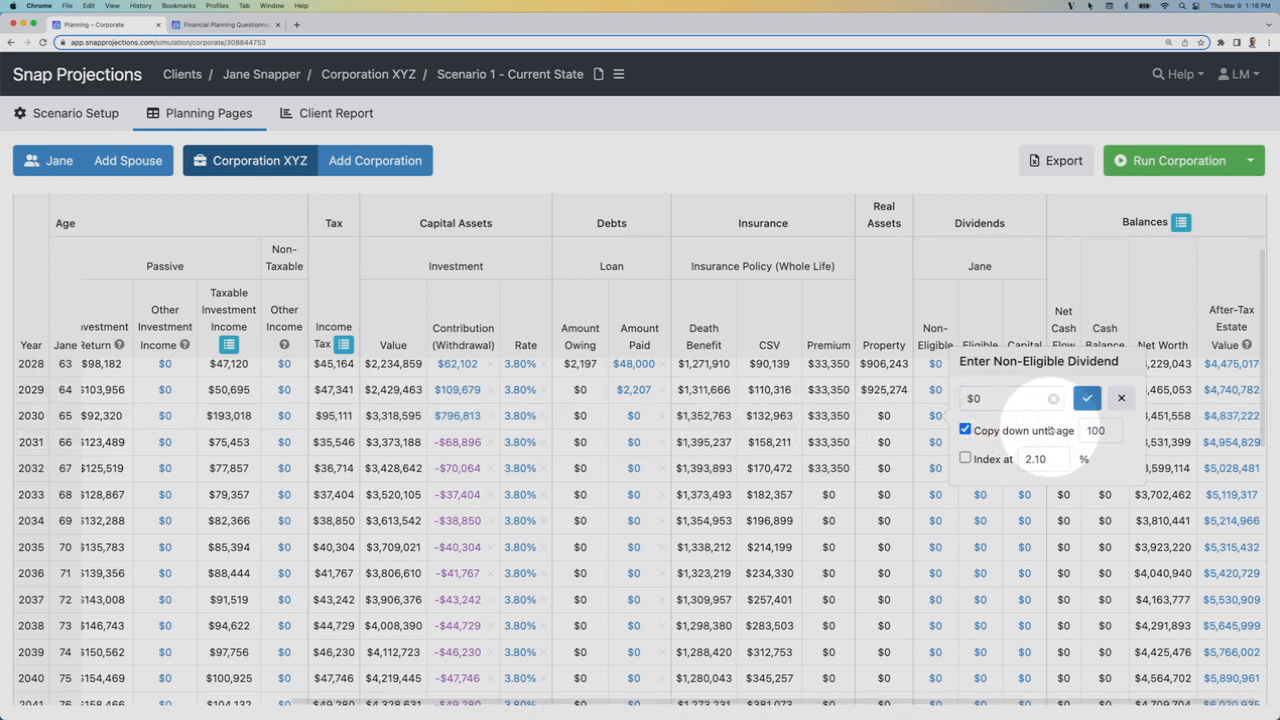
click(965, 458)
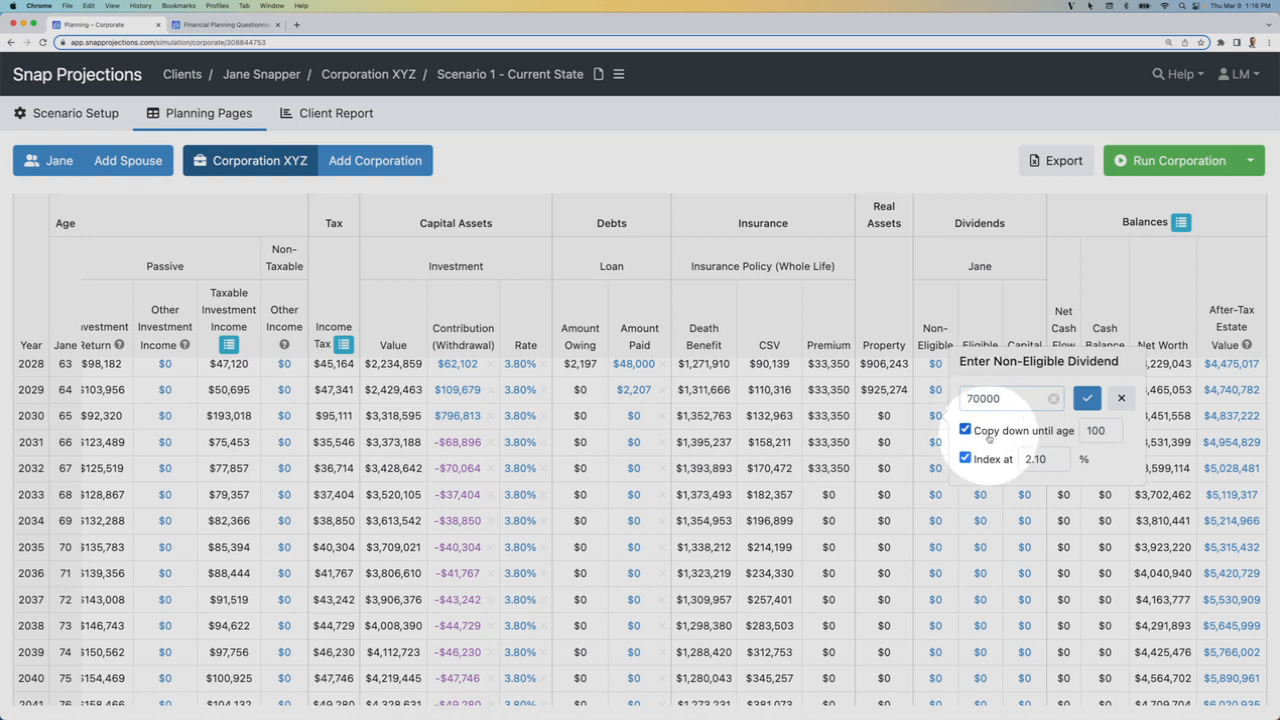
click(1087, 398)
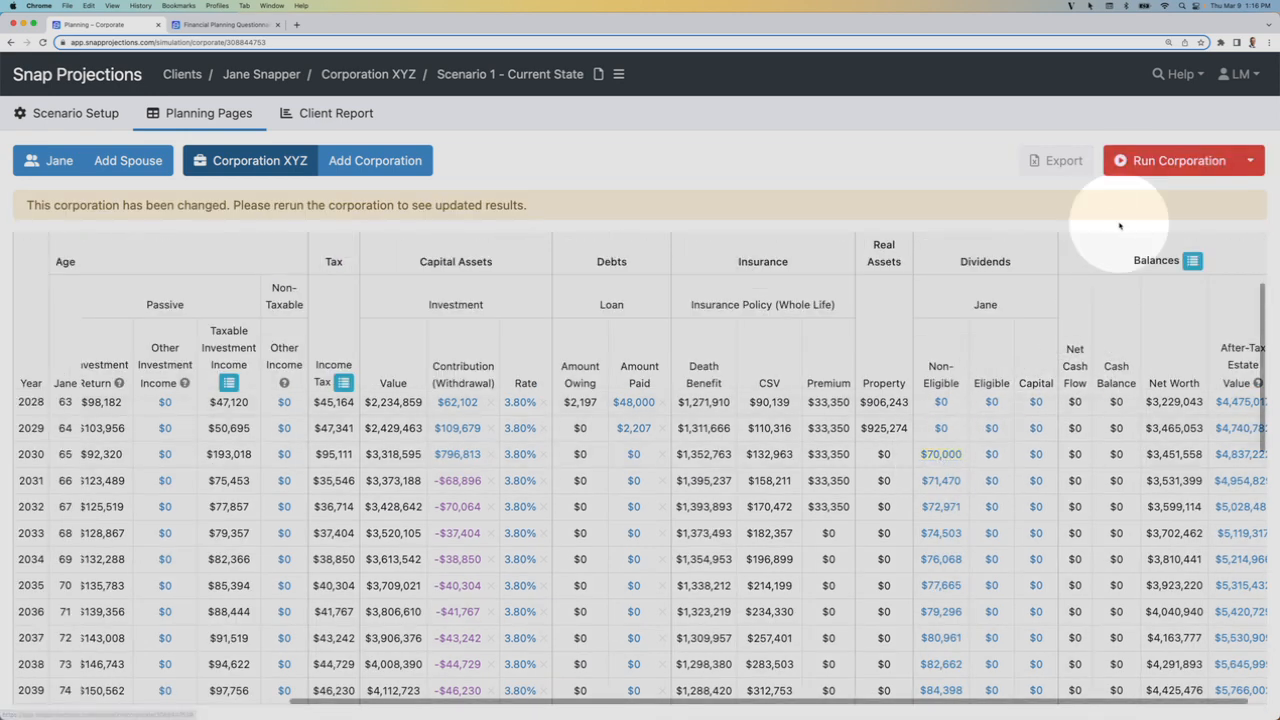
Rerun the corporation and examine its investment value, withdrawals, non-eligible dividends and net worth through age 100.
click(1160, 162)
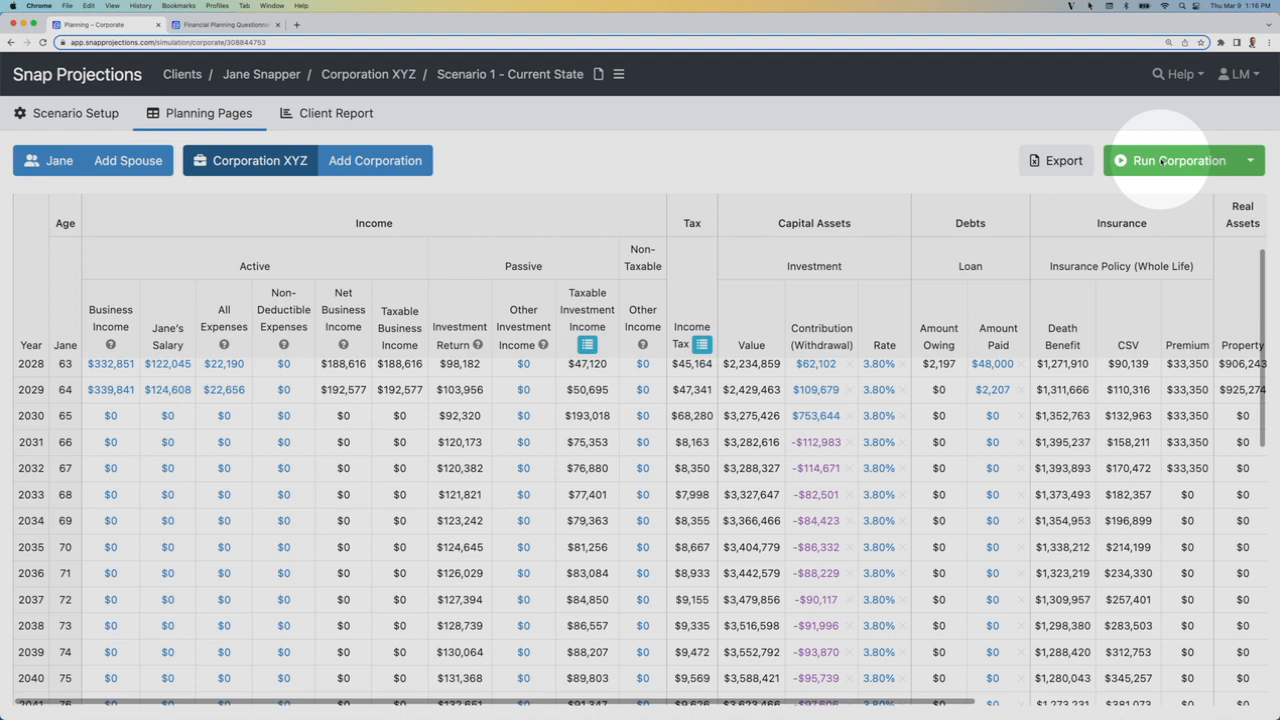
scroll(1092, 450, right, 6)
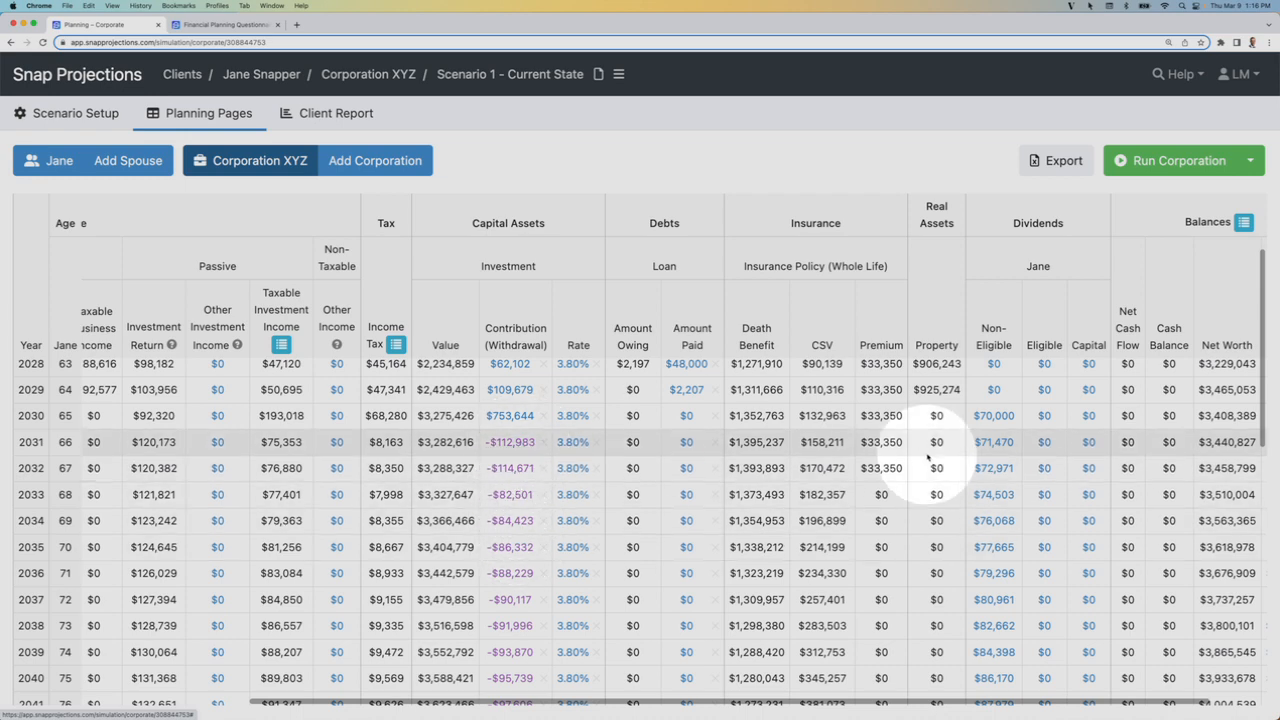
scroll(963, 452, down, 10)
scroll(963, 455, down, 13)
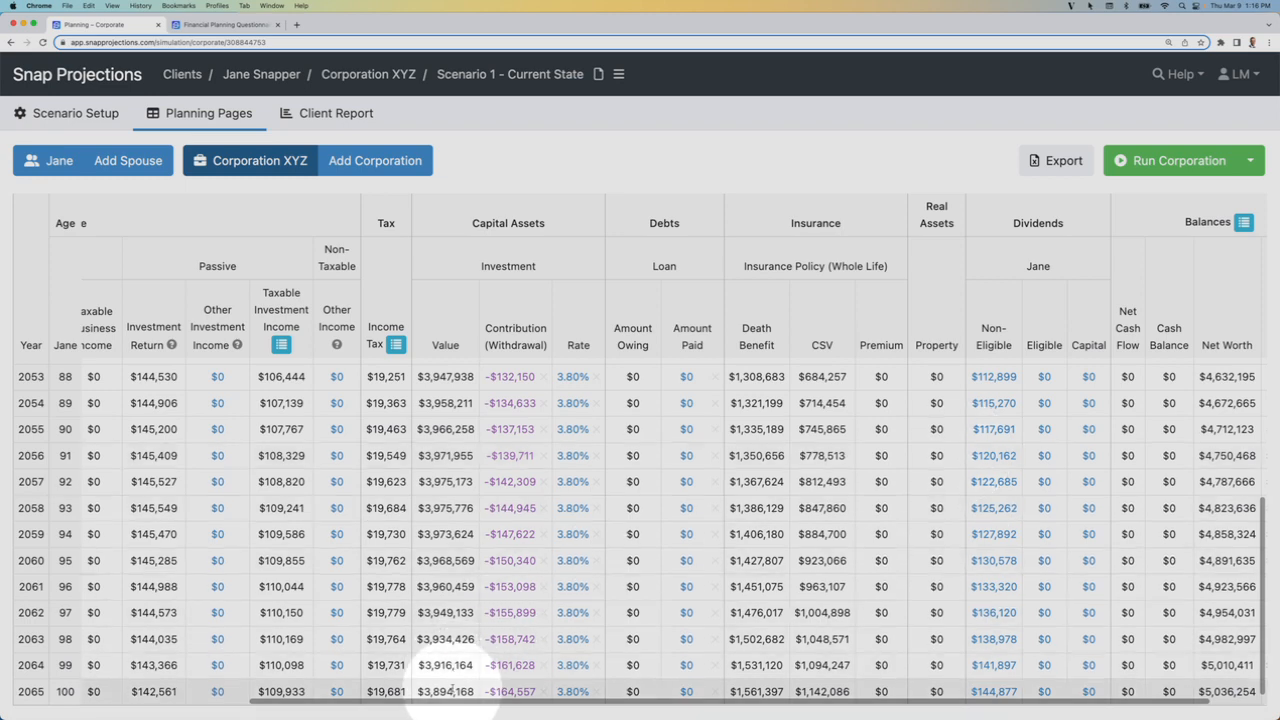
scroll(452, 690, up, 20)
scroll(452, 690, up, 2)
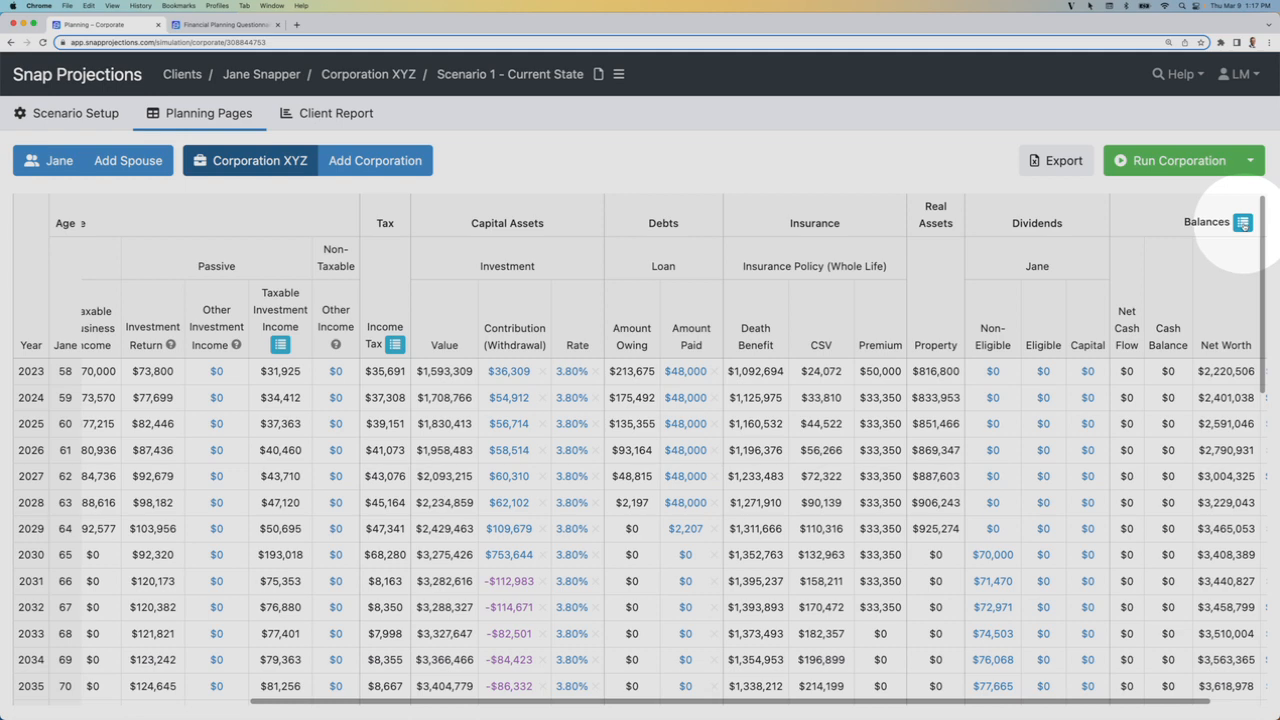
Review the corporation's notional account balances through 2065, including the CDA and GRIP balances, and close the table.
click(1243, 224)
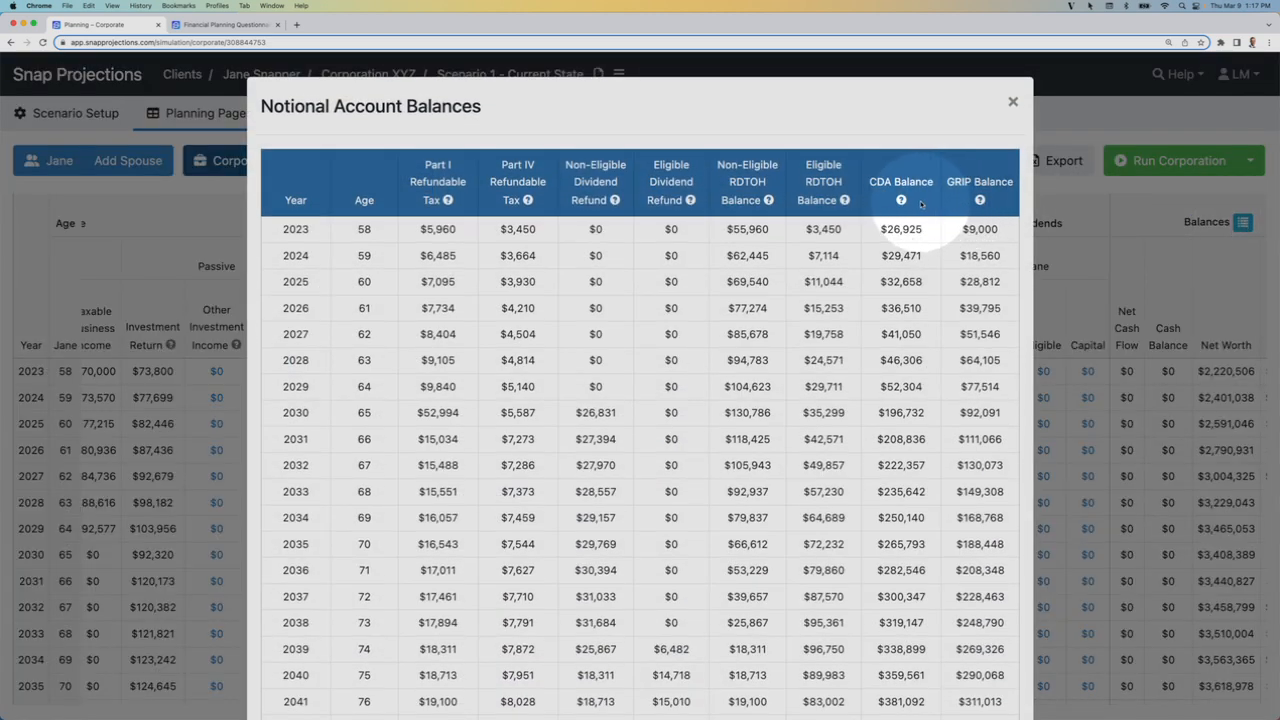
scroll(941, 206, down, 8)
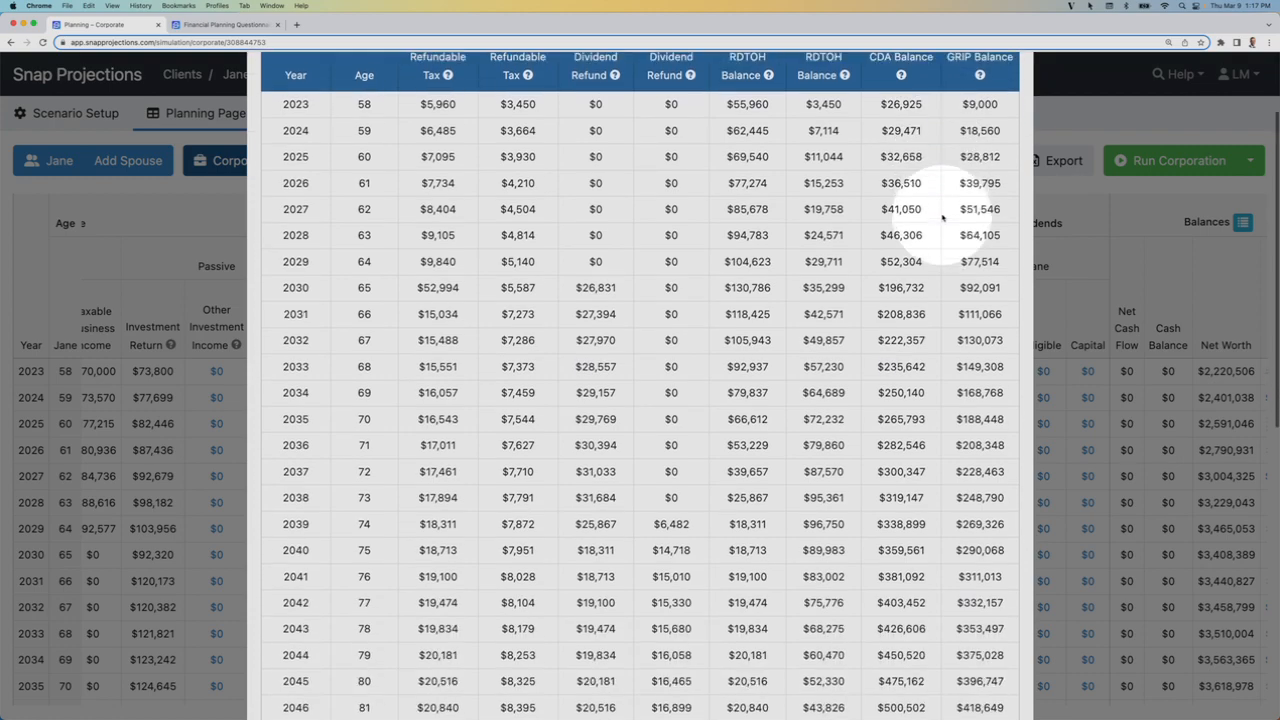
scroll(941, 218, down, 10)
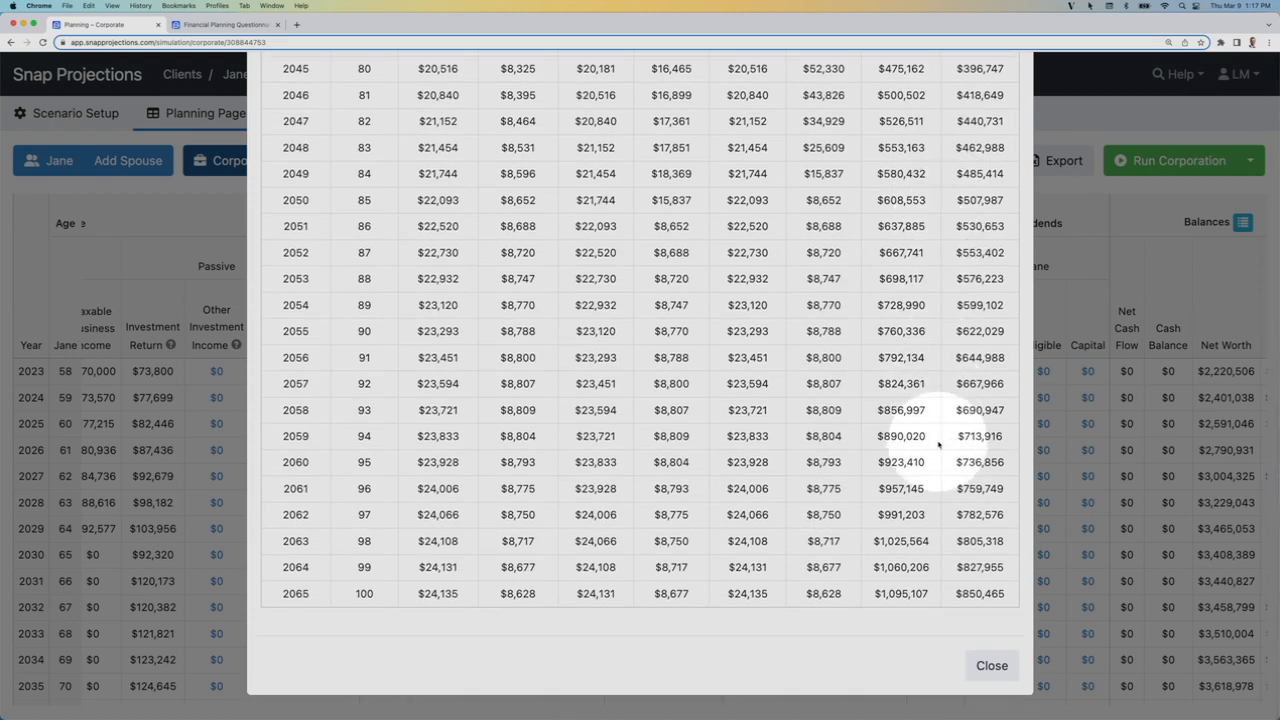
click(992, 665)
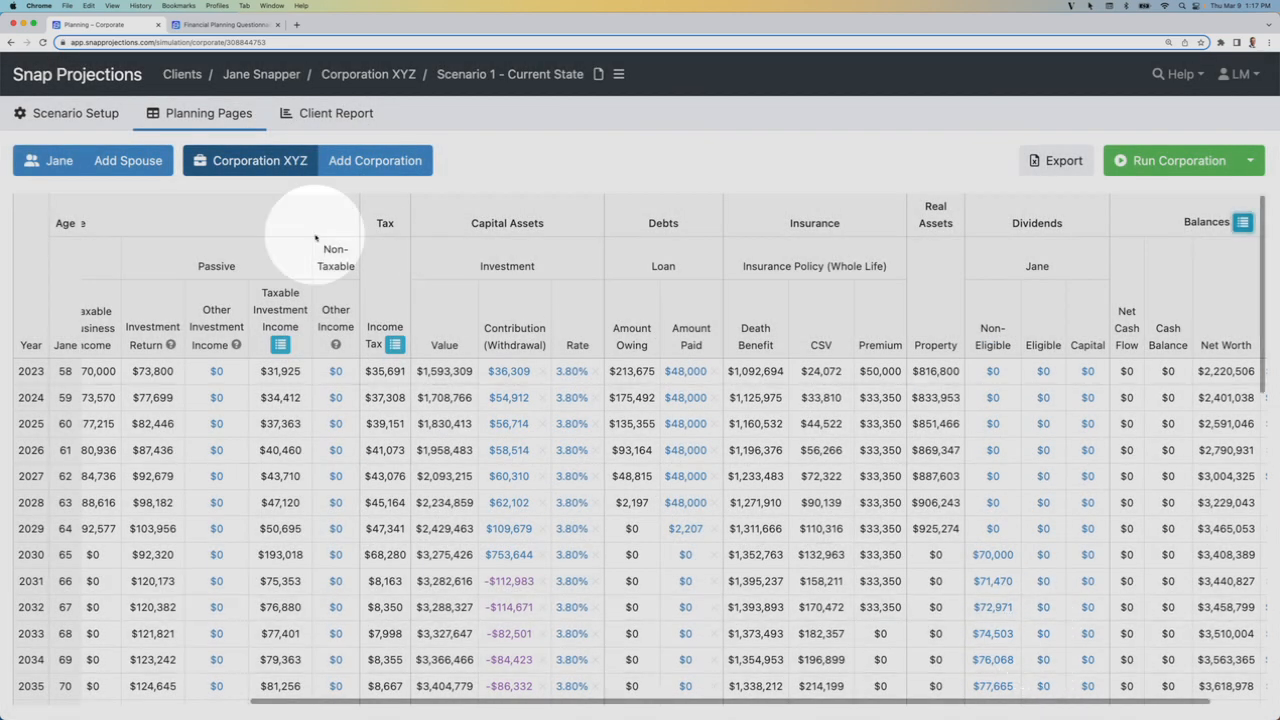
In the corporation's setup, set the Capital Dividend Account's automatic dividend threshold to $100,000.
click(66, 115)
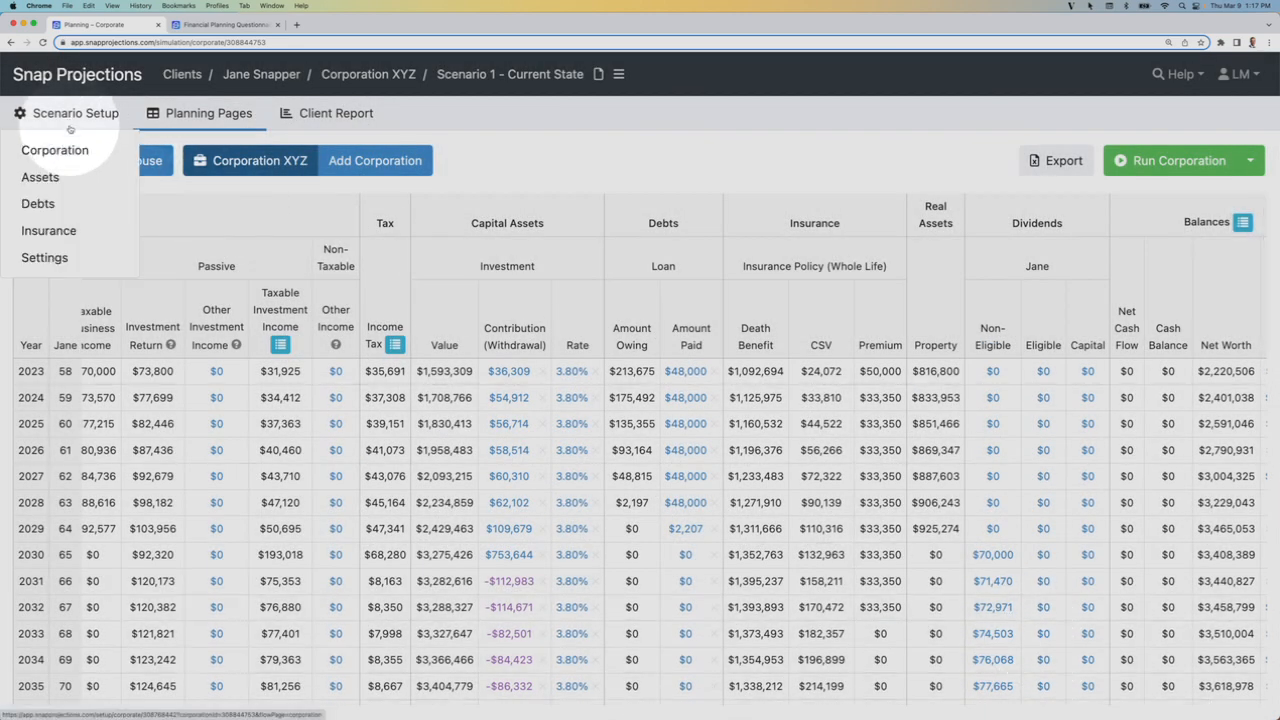
click(55, 149)
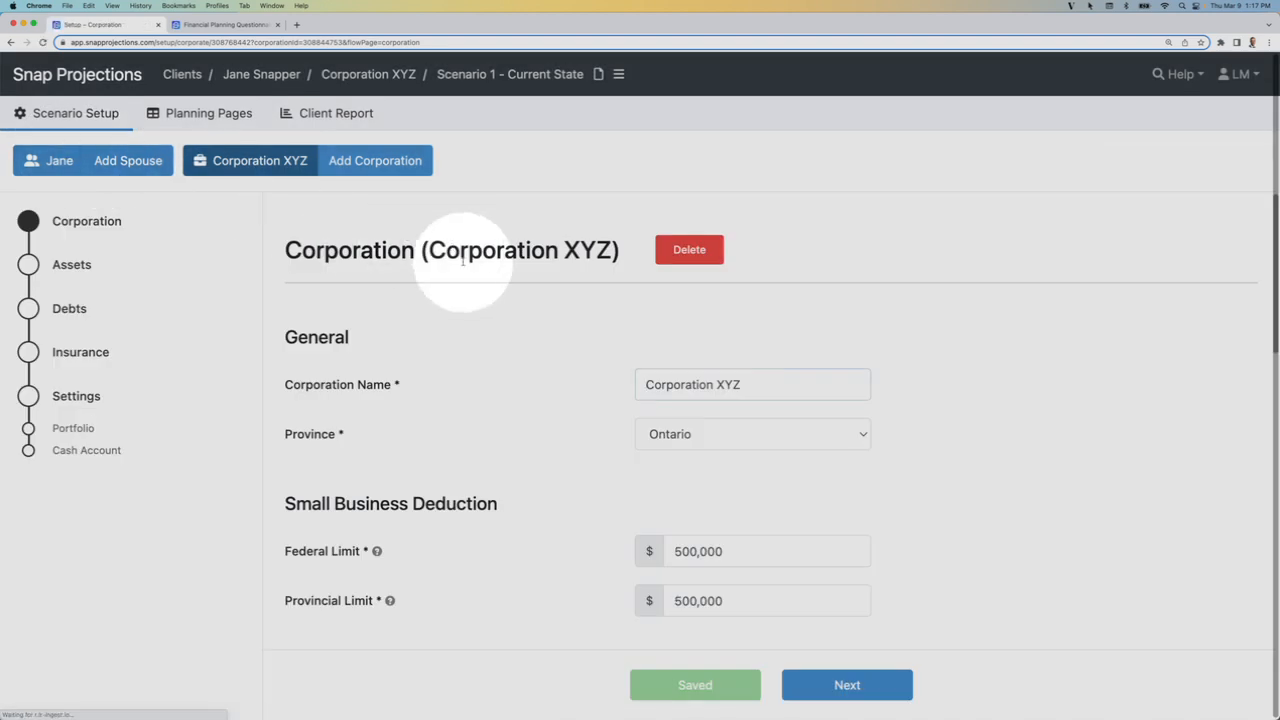
scroll(566, 400, down, 5)
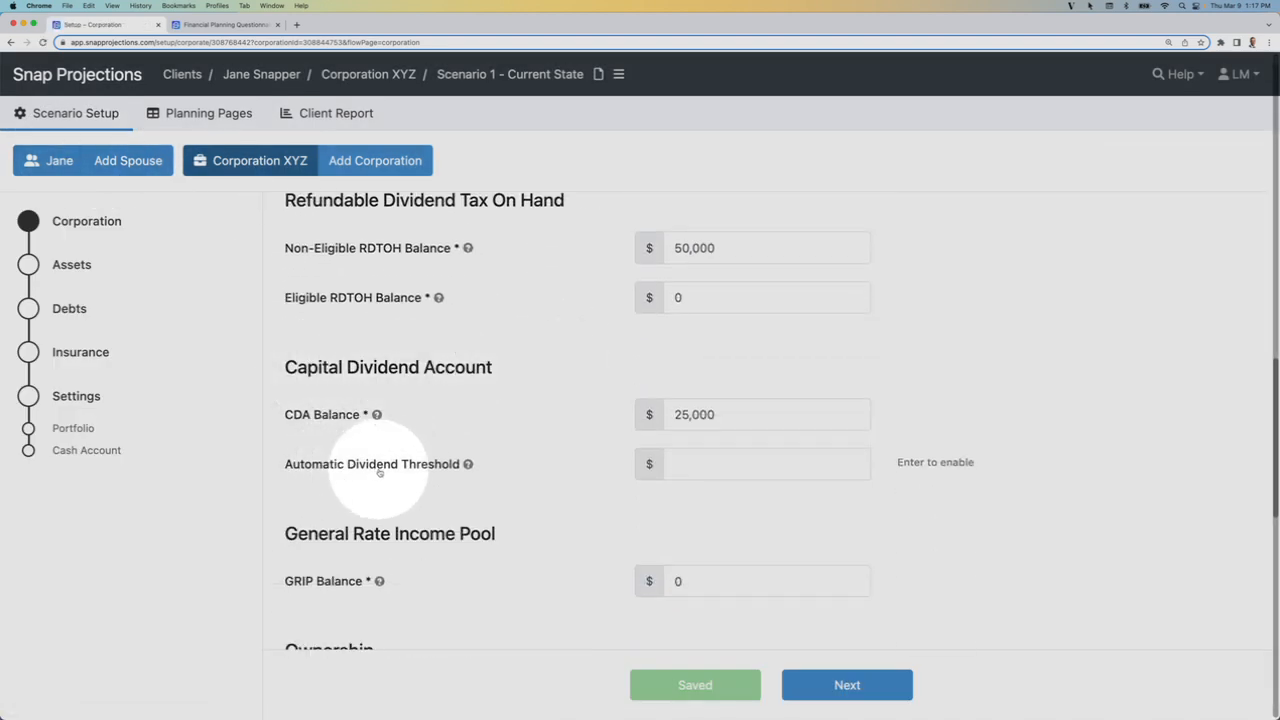
click(671, 466)
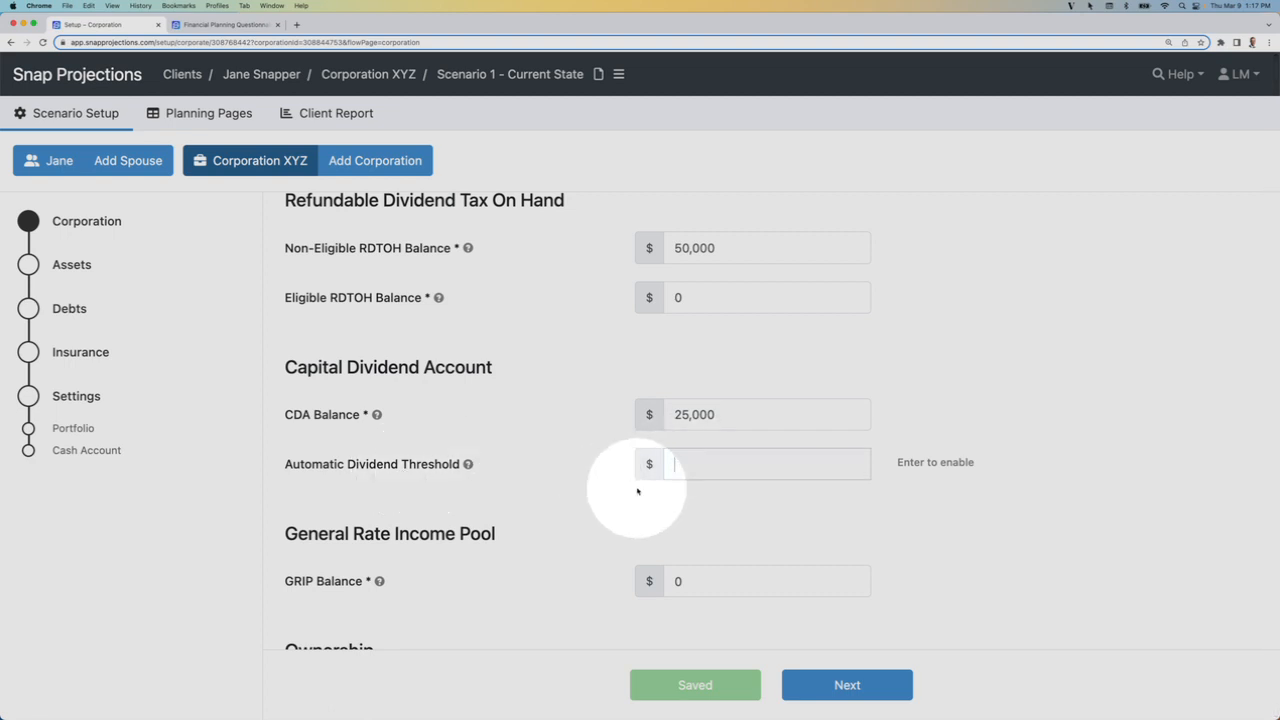
text(100000)
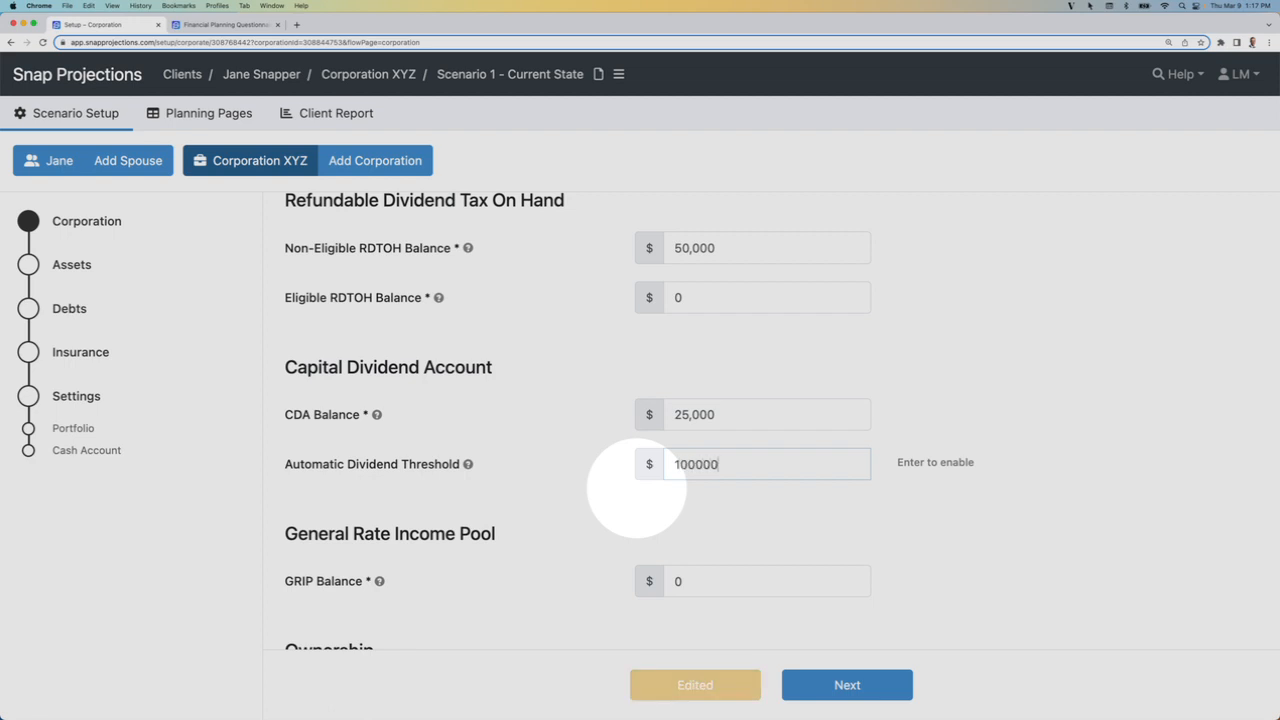
click(605, 507)
click(790, 254)
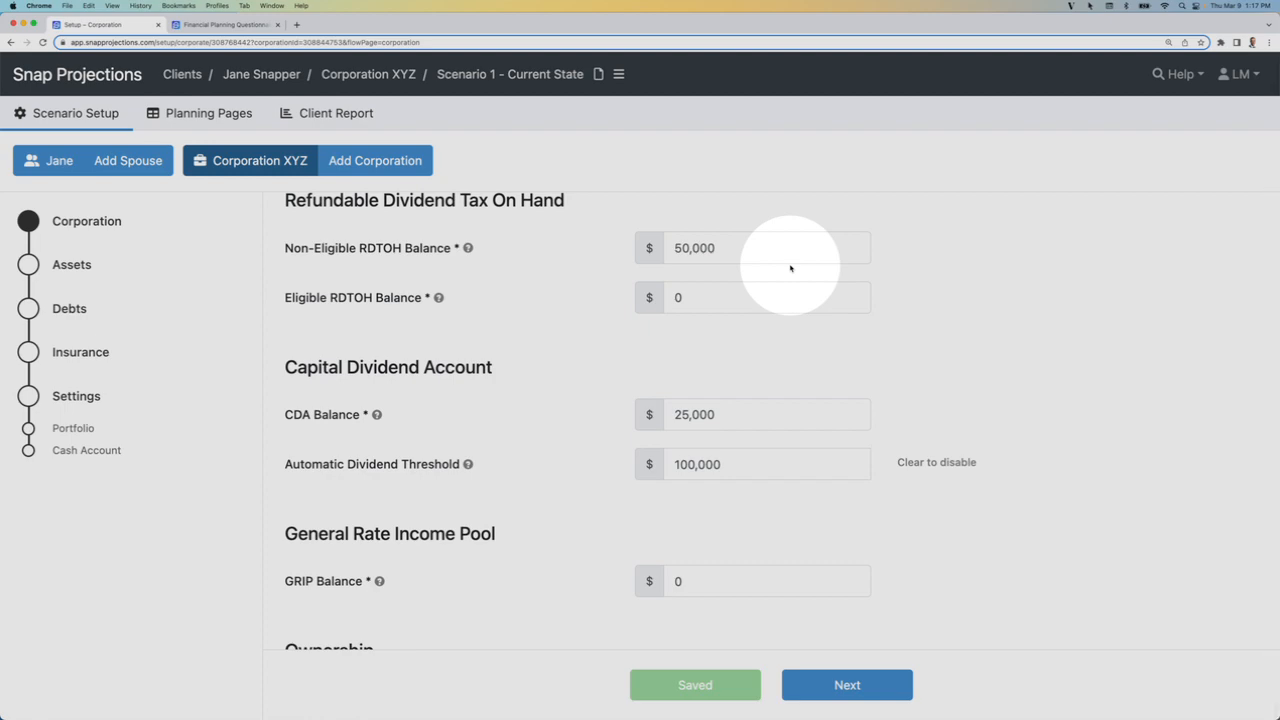
Return to the corporation's planning pages and examine the capital dividends, investment value and death benefit through age 100.
click(207, 114)
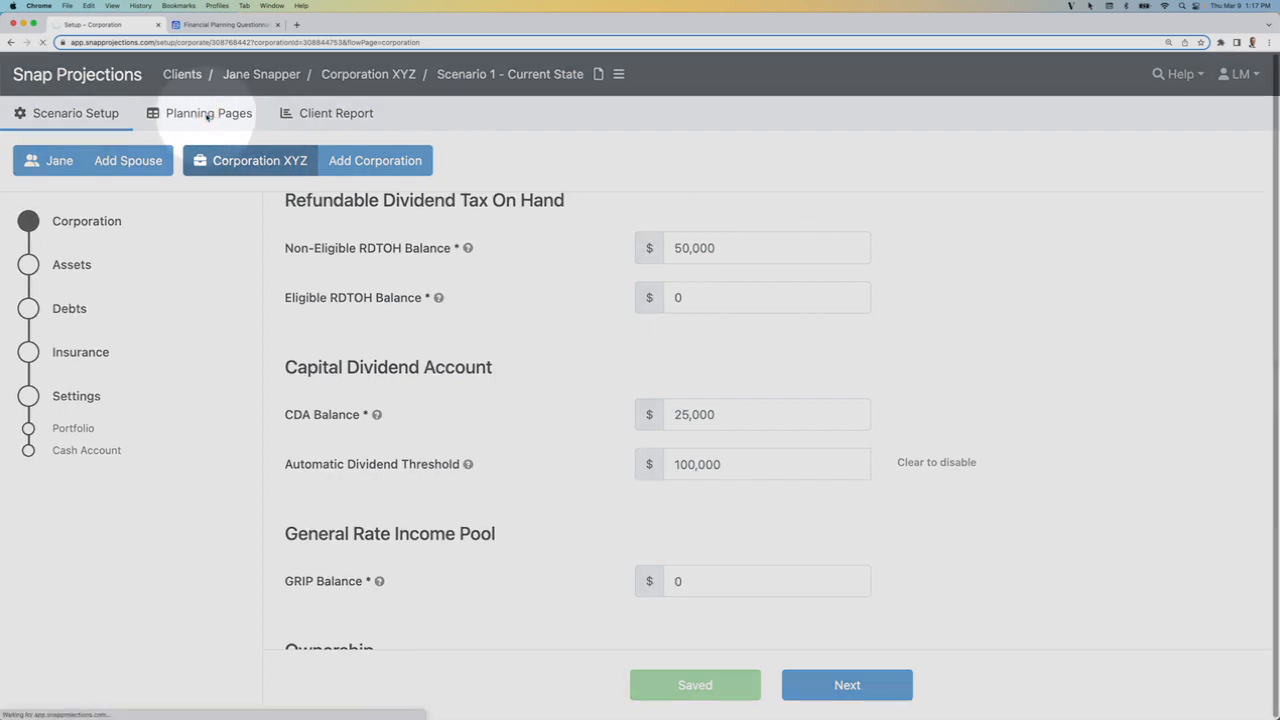
scroll(949, 384, right, 5)
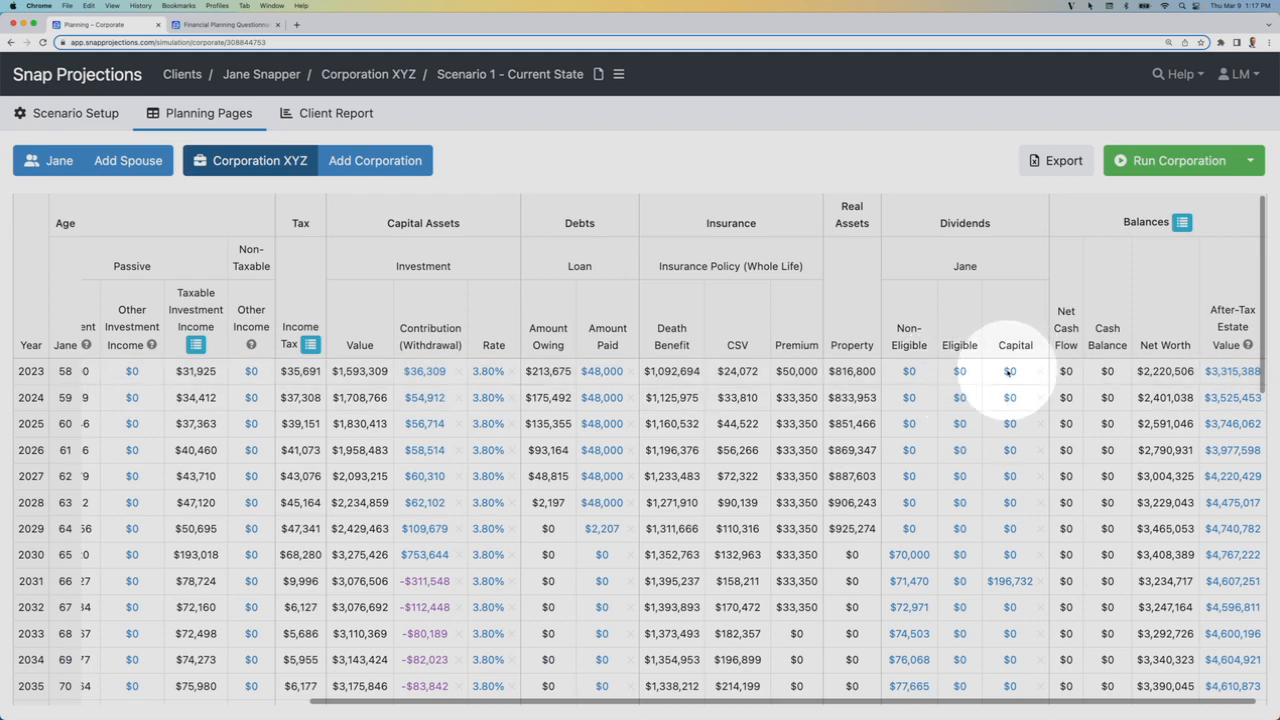
scroll(1012, 505, down, 3)
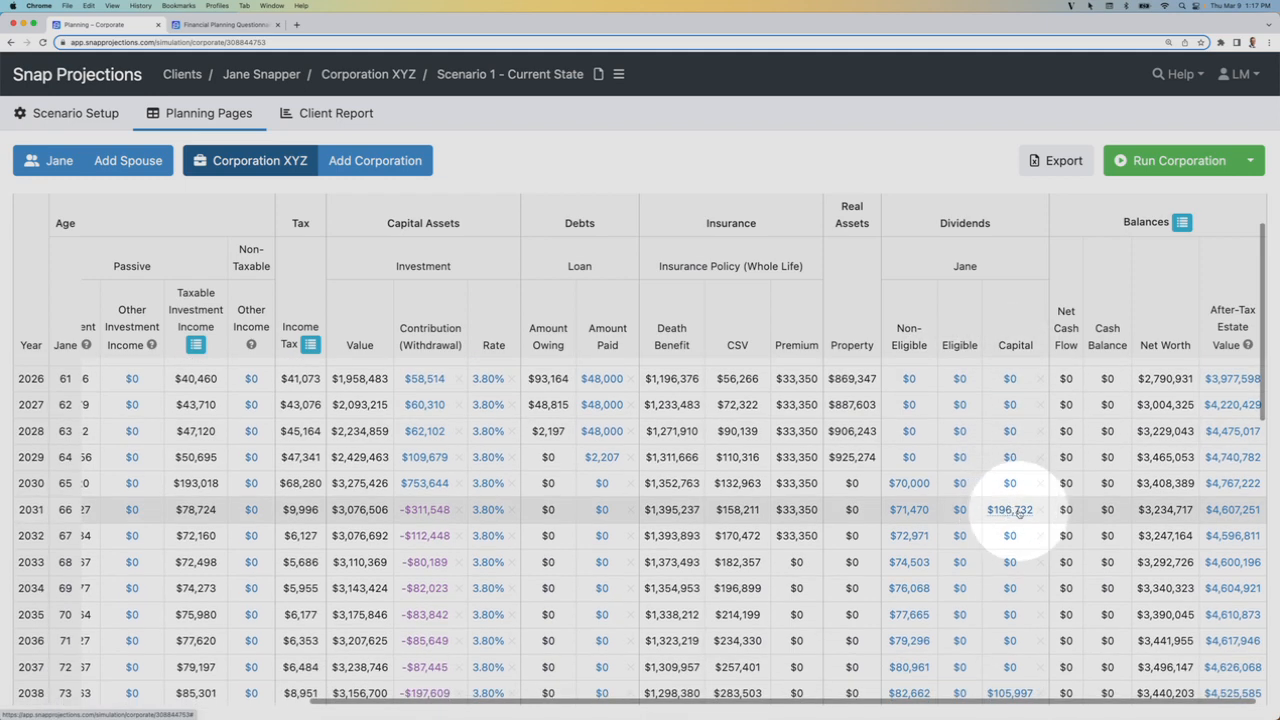
scroll(1018, 512, down, 7)
scroll(1018, 518, down, 6)
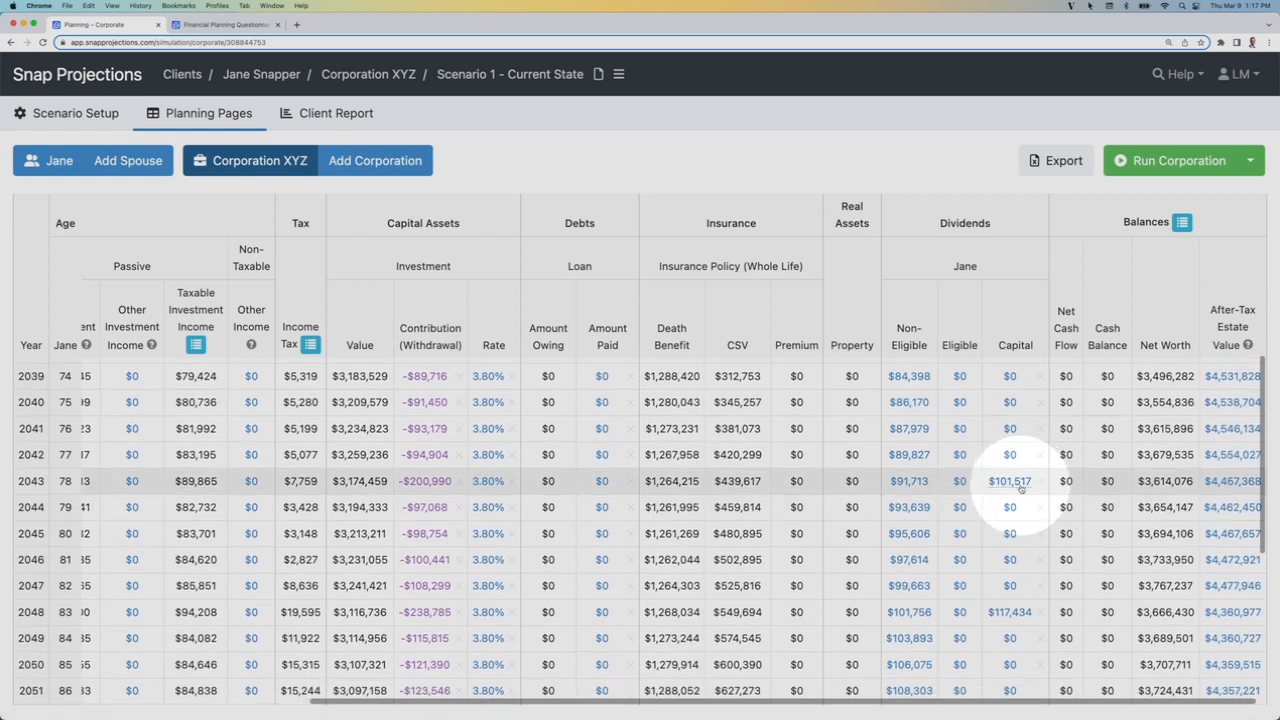
scroll(1018, 520, down, 6)
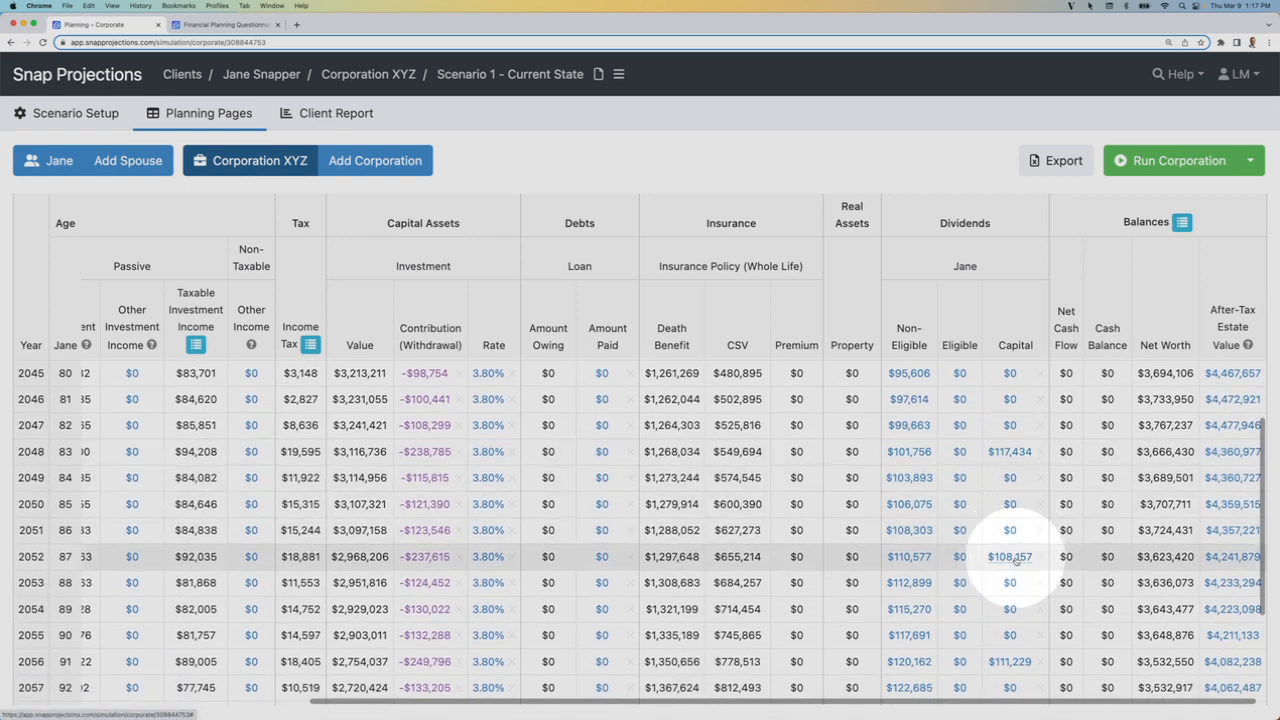
scroll(1016, 558, down, 8)
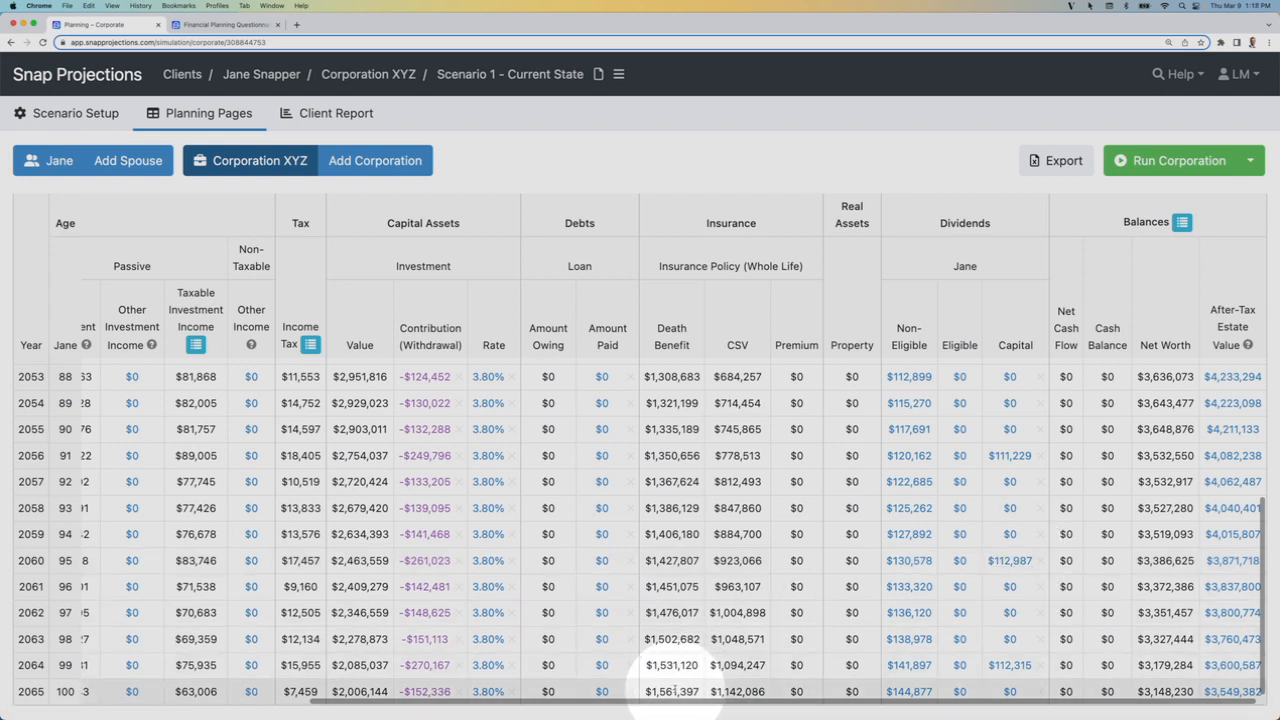
mouse_move(681, 690)
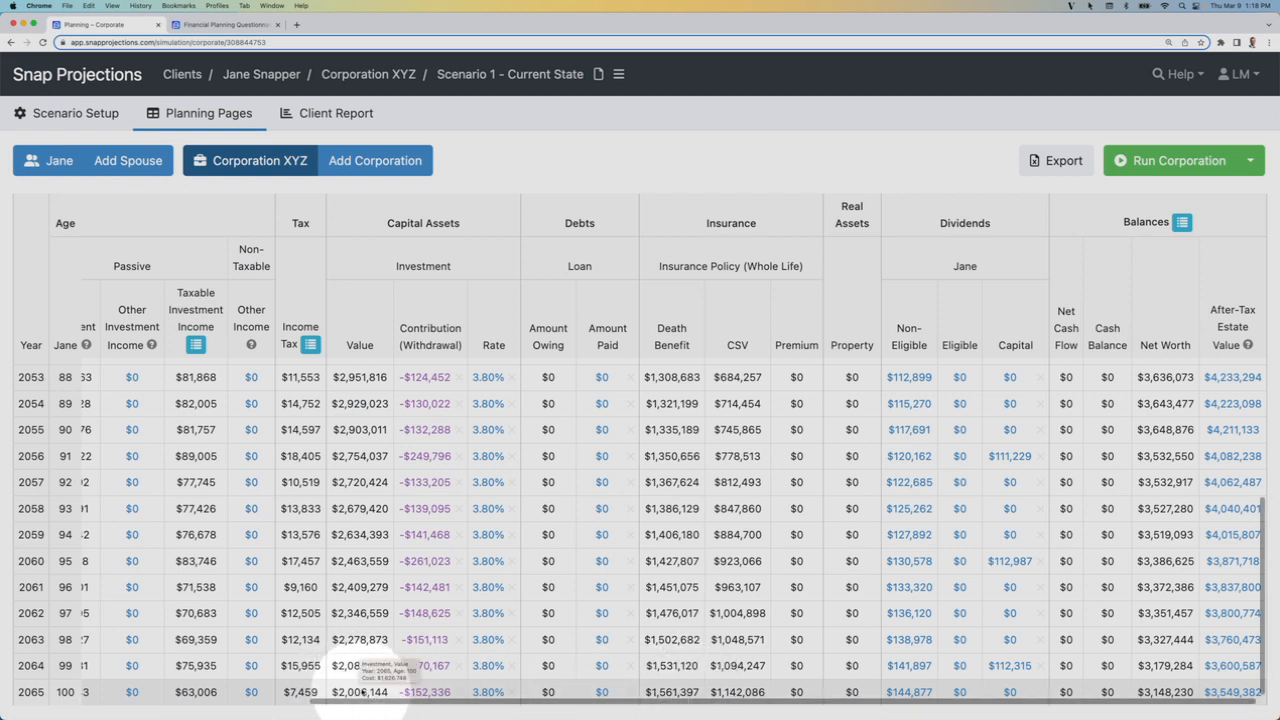
Open the client's individual planning page and examine capital dividends and the non-registered and TFSA contributions through age 100.
click(50, 162)
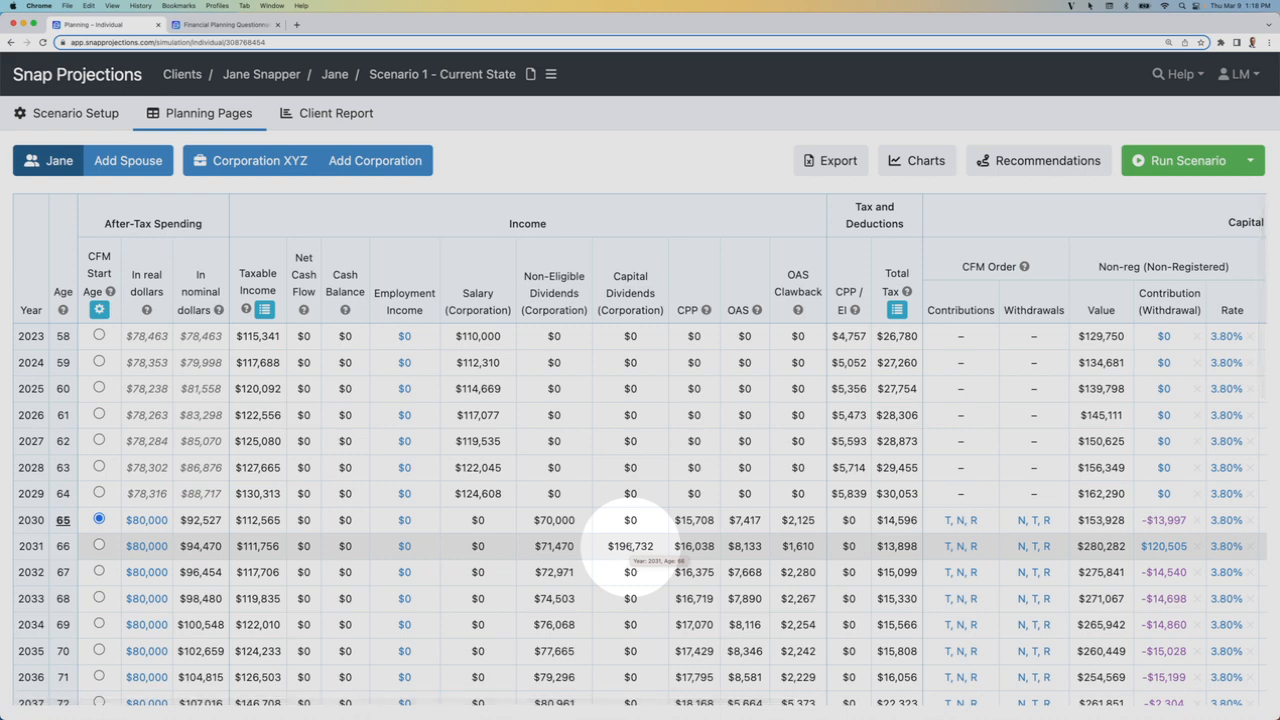
scroll(630, 547, right, 1)
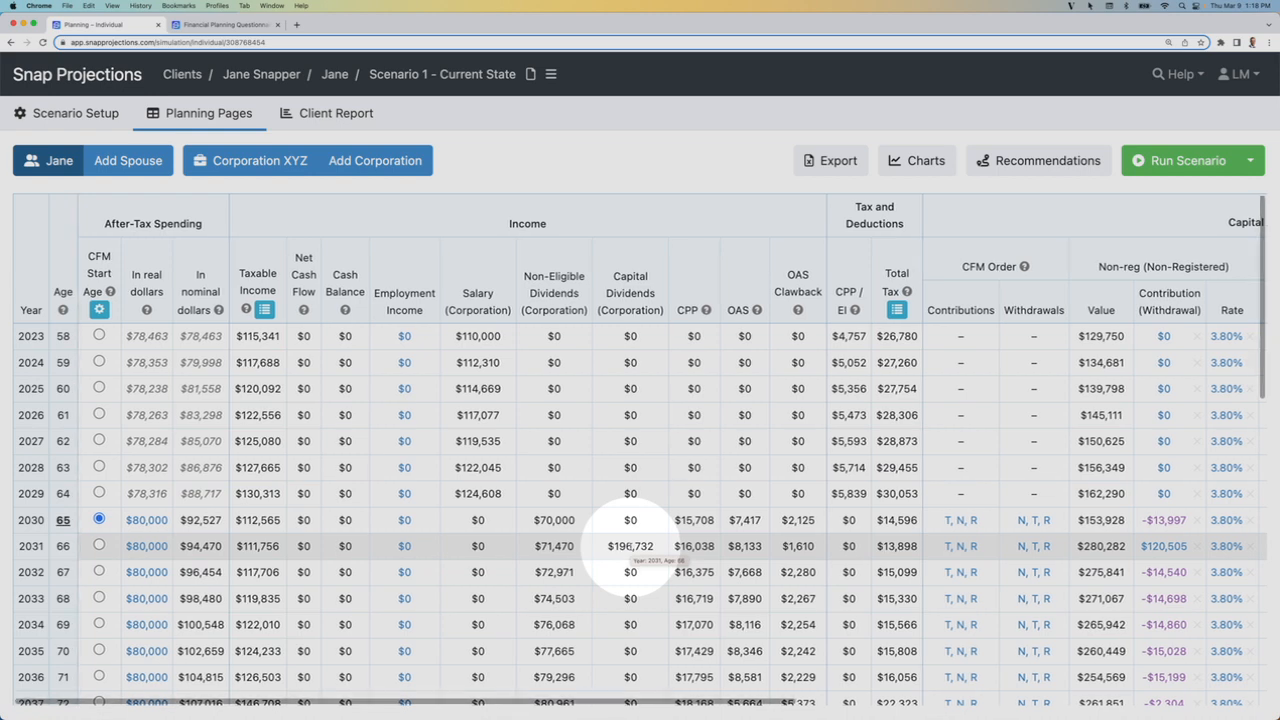
scroll(630, 547, right, 8)
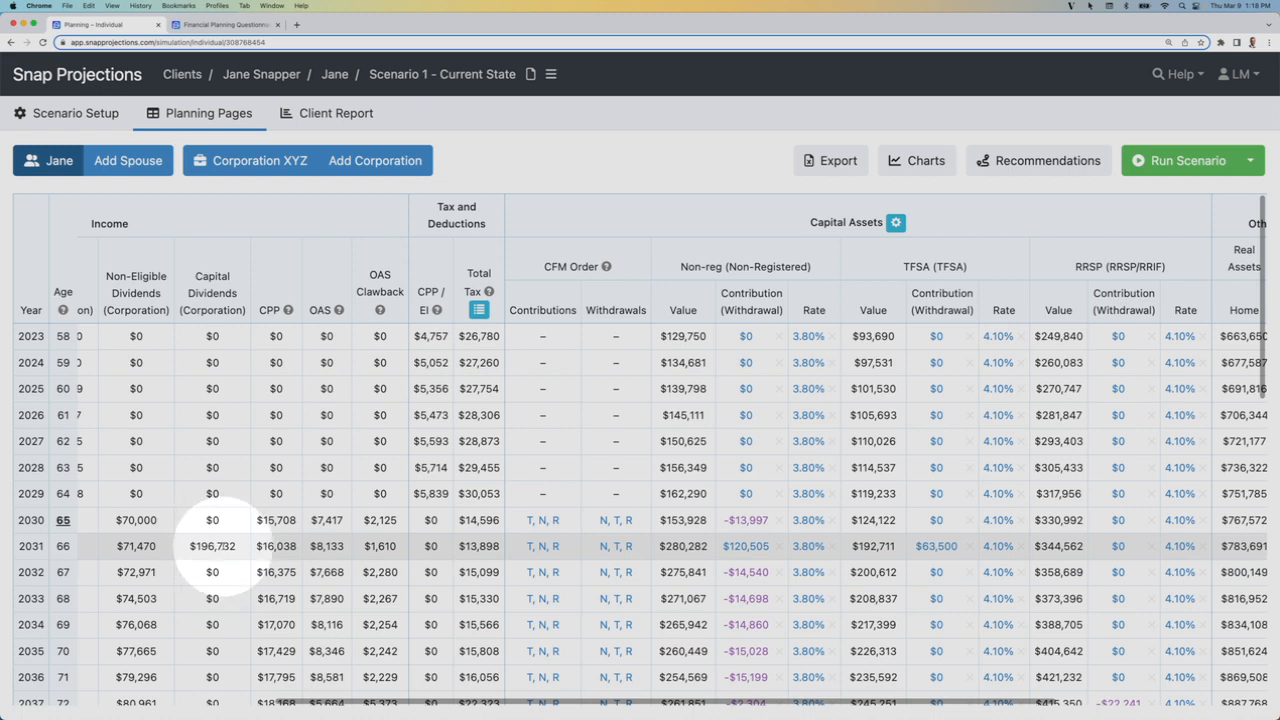
scroll(212, 546, right, 2)
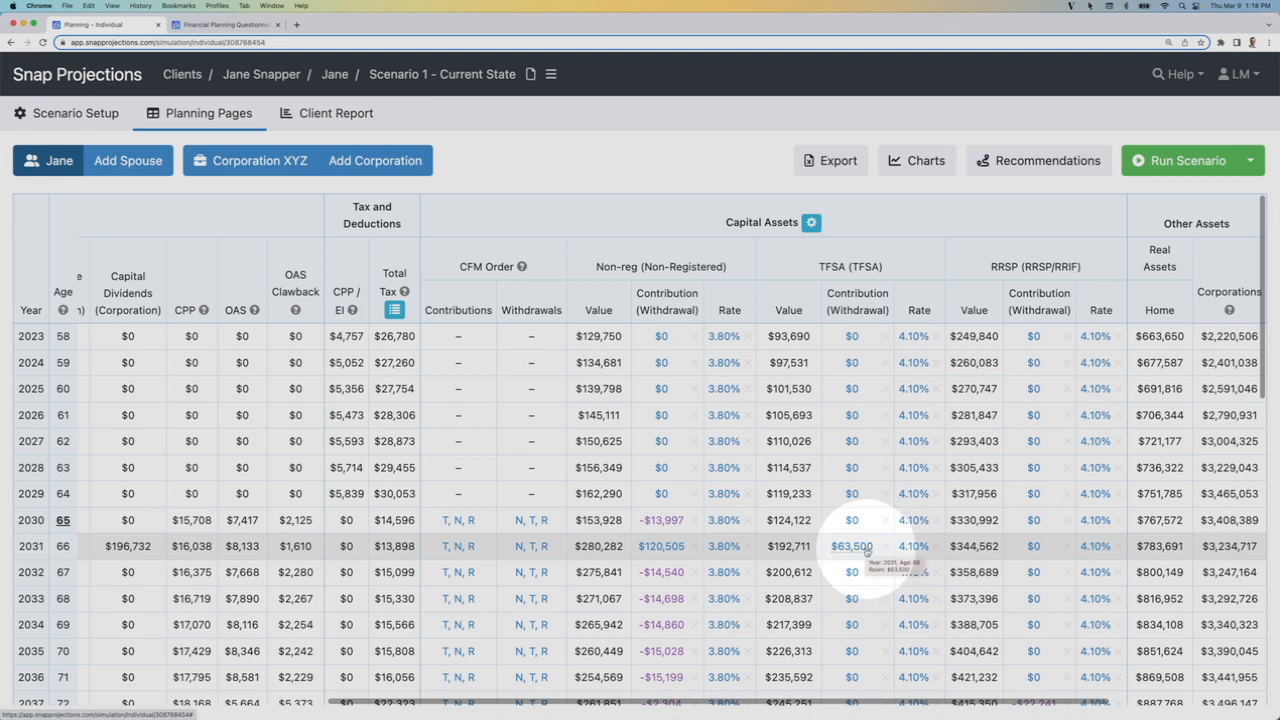
scroll(677, 551, down, 1)
scroll(677, 551, down, 5)
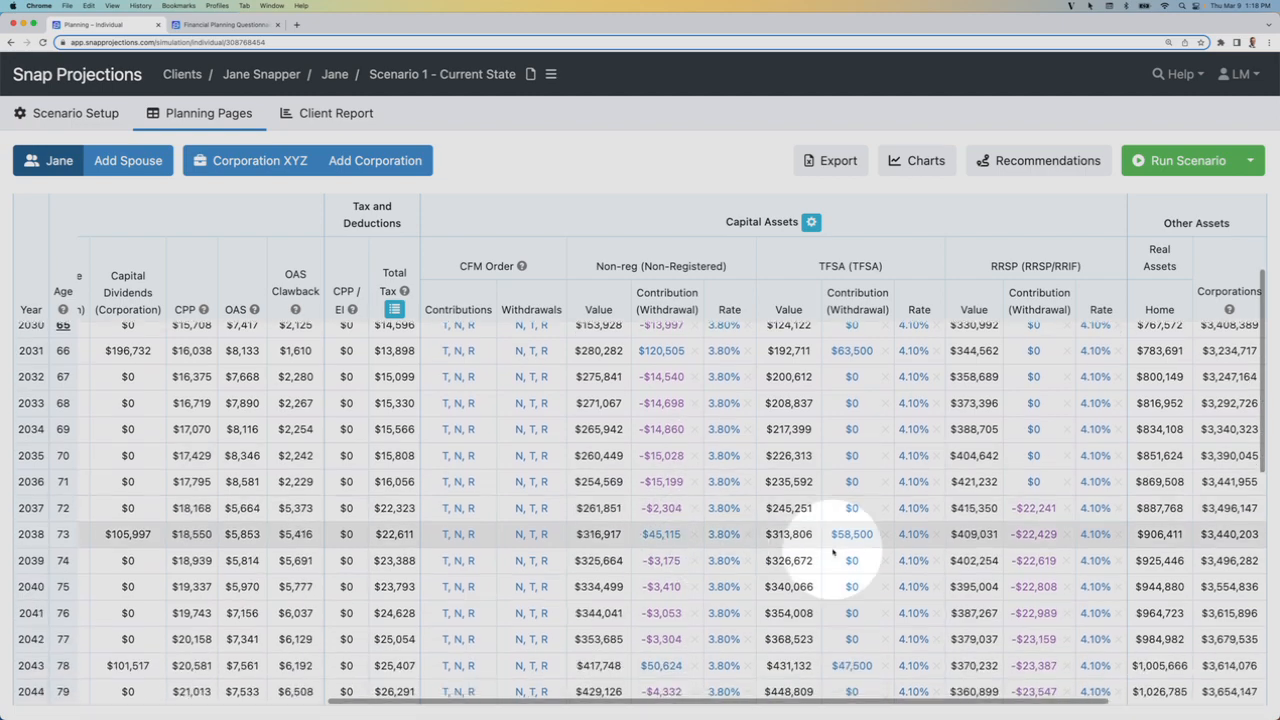
scroll(843, 536, down, 4)
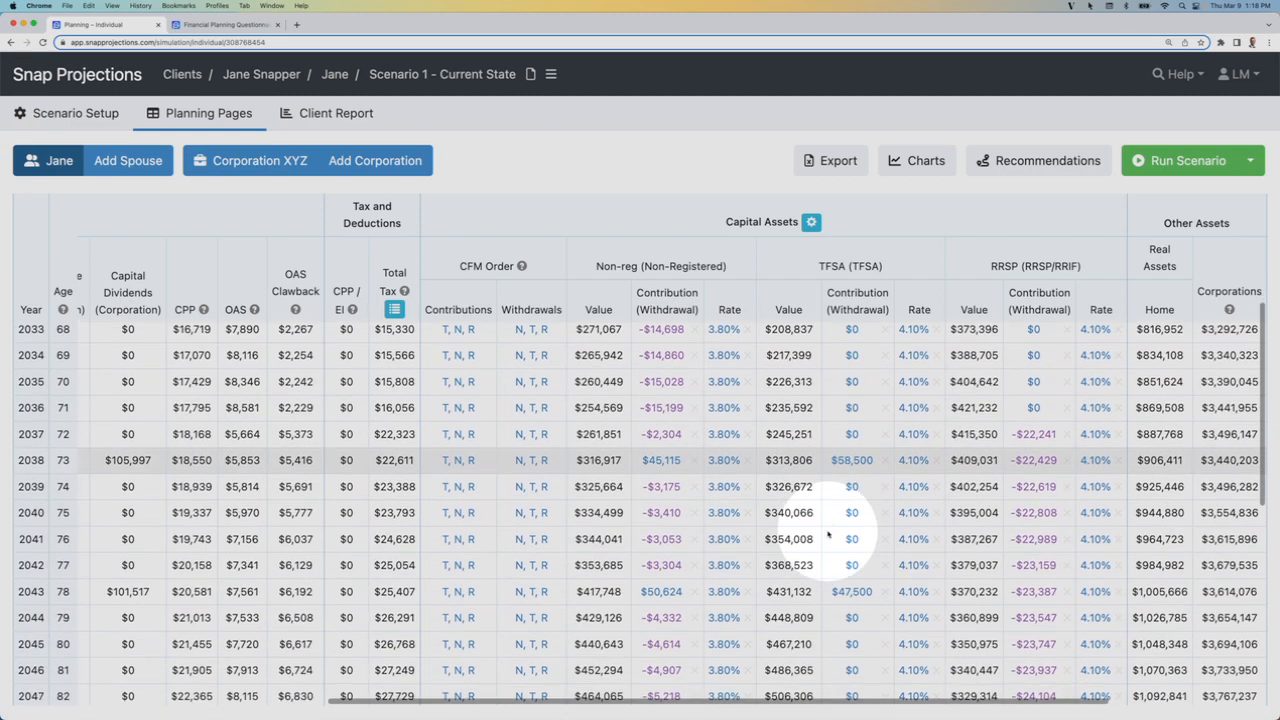
scroll(827, 534, down, 10)
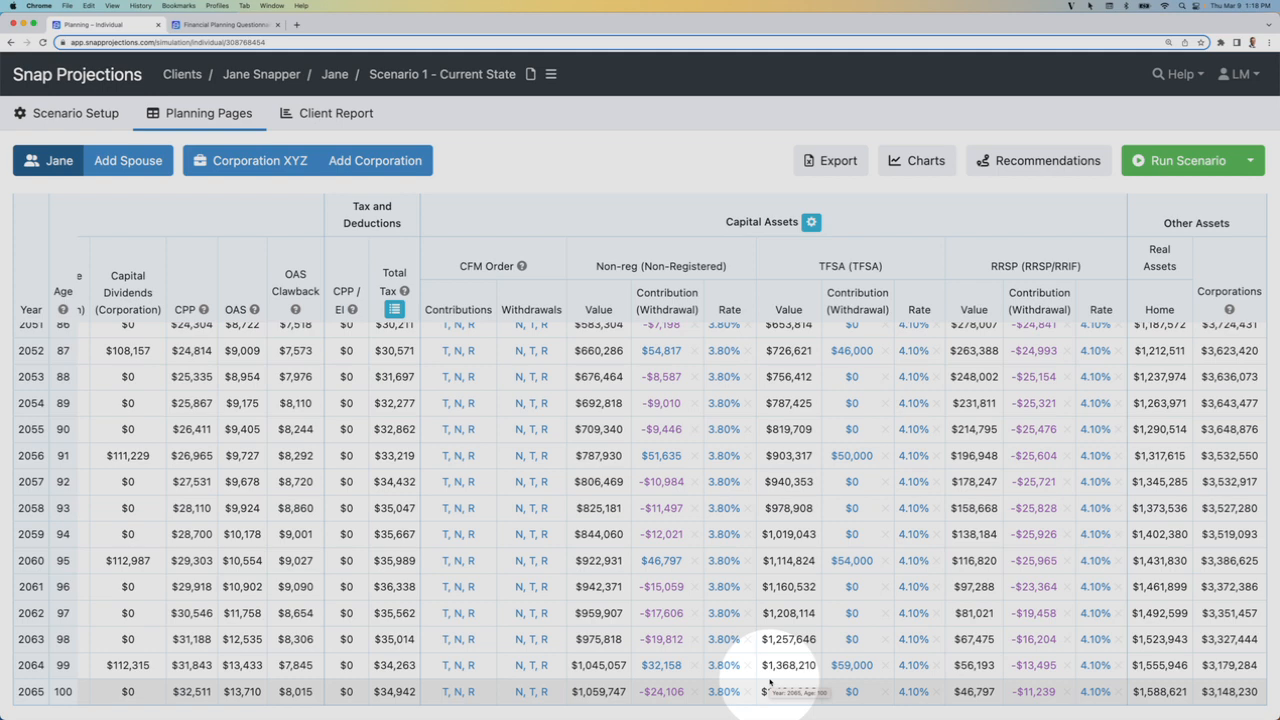
scroll(780, 675, up, 1)
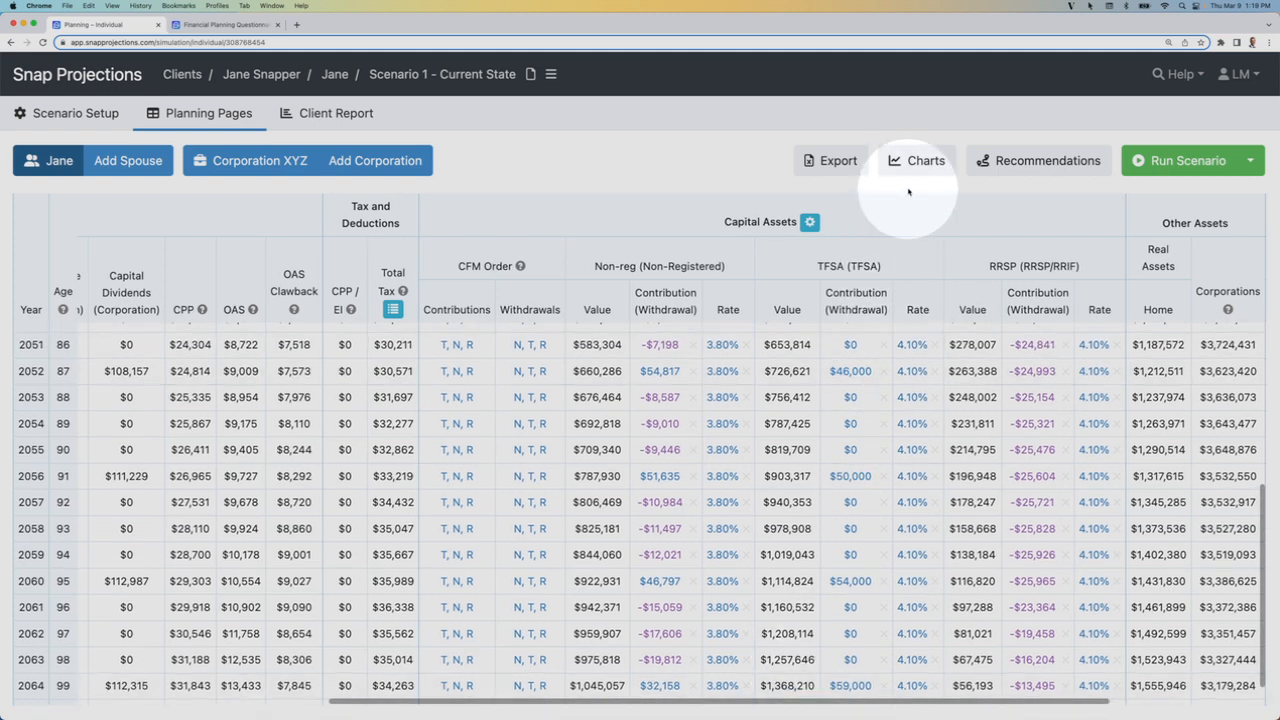
Display the client's charts and inspect the net worth breakdown at age 100.
click(912, 161)
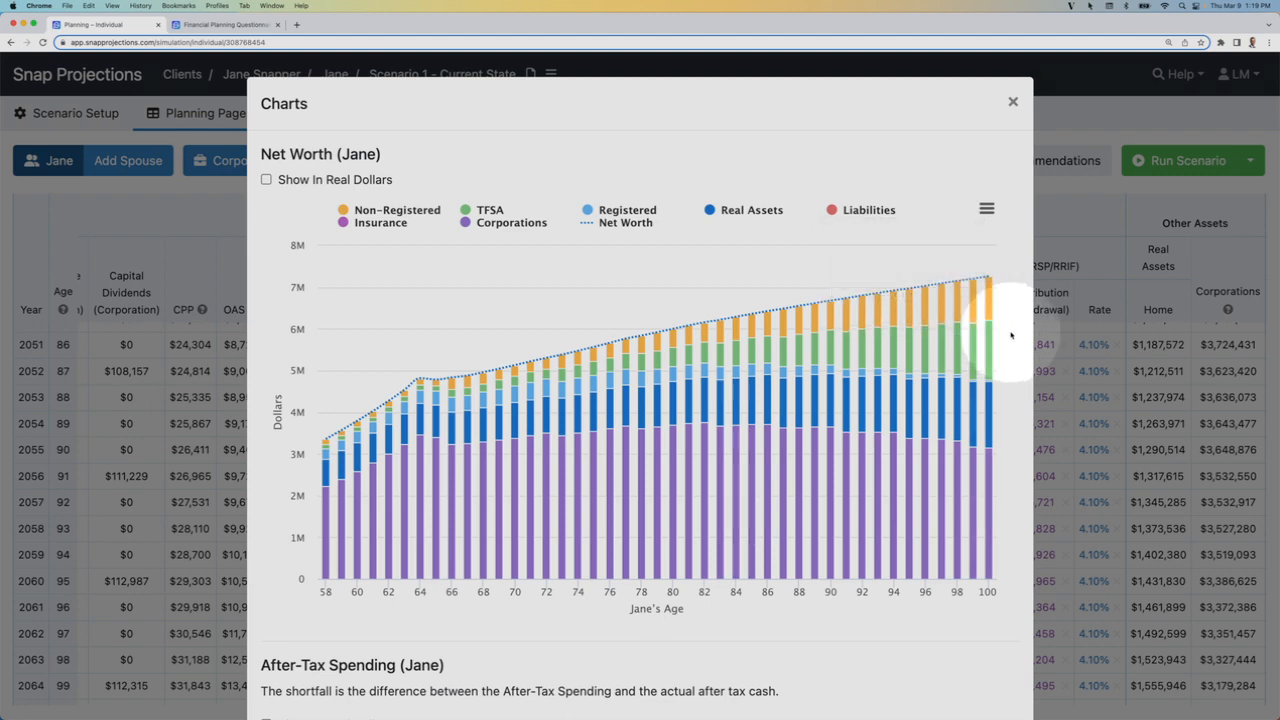
mouse_move(997, 332)
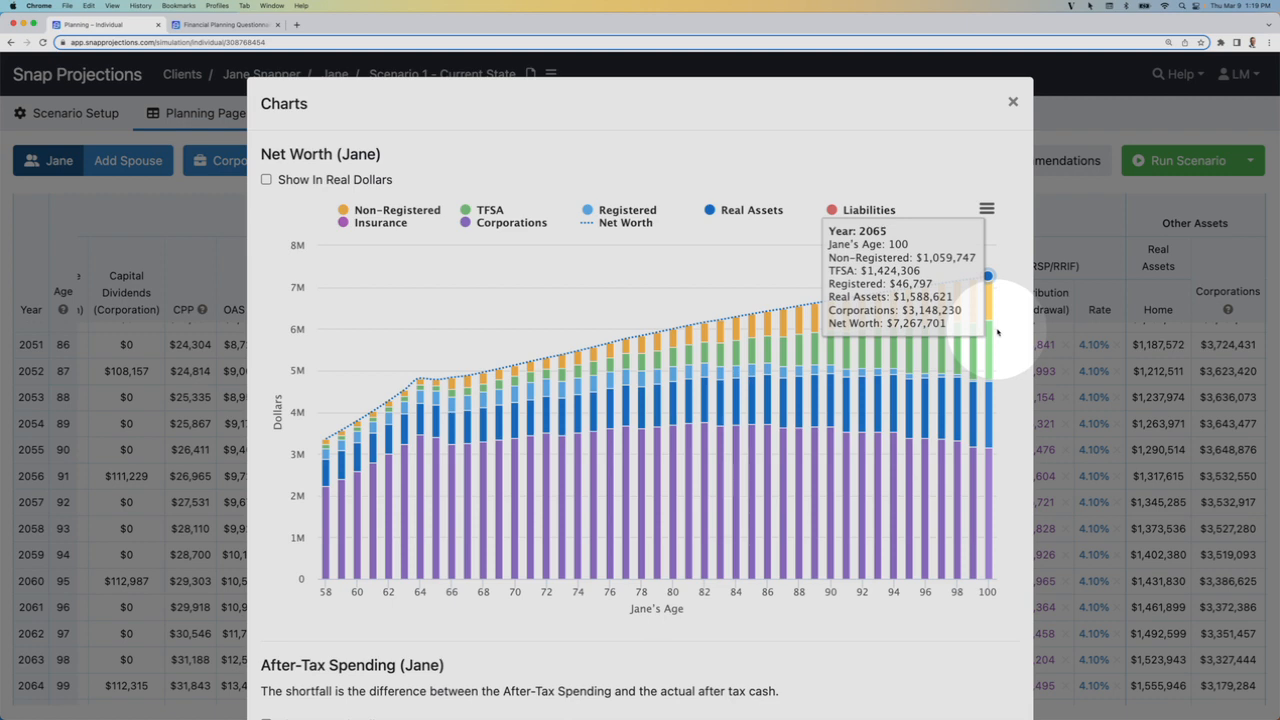
Examine the client's After-Tax Spending and Sources of Income charts, and close the charts.
scroll(998, 332, down, 10)
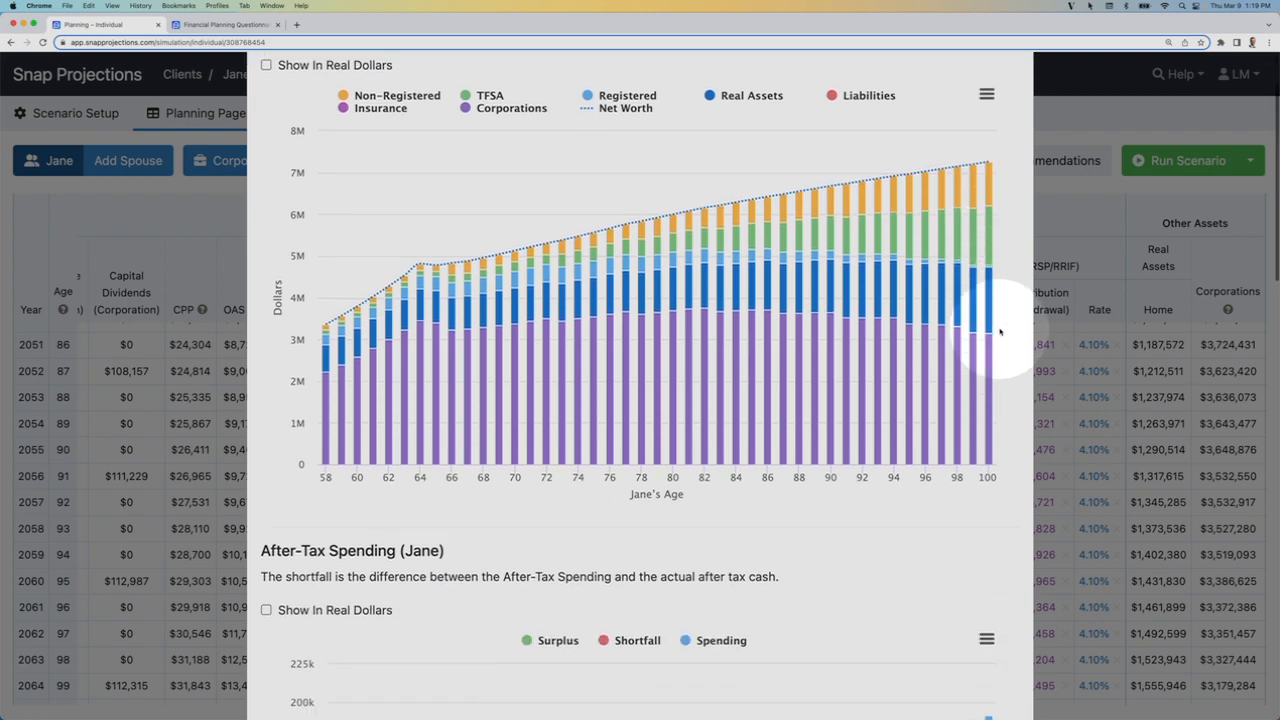
scroll(999, 332, down, 1)
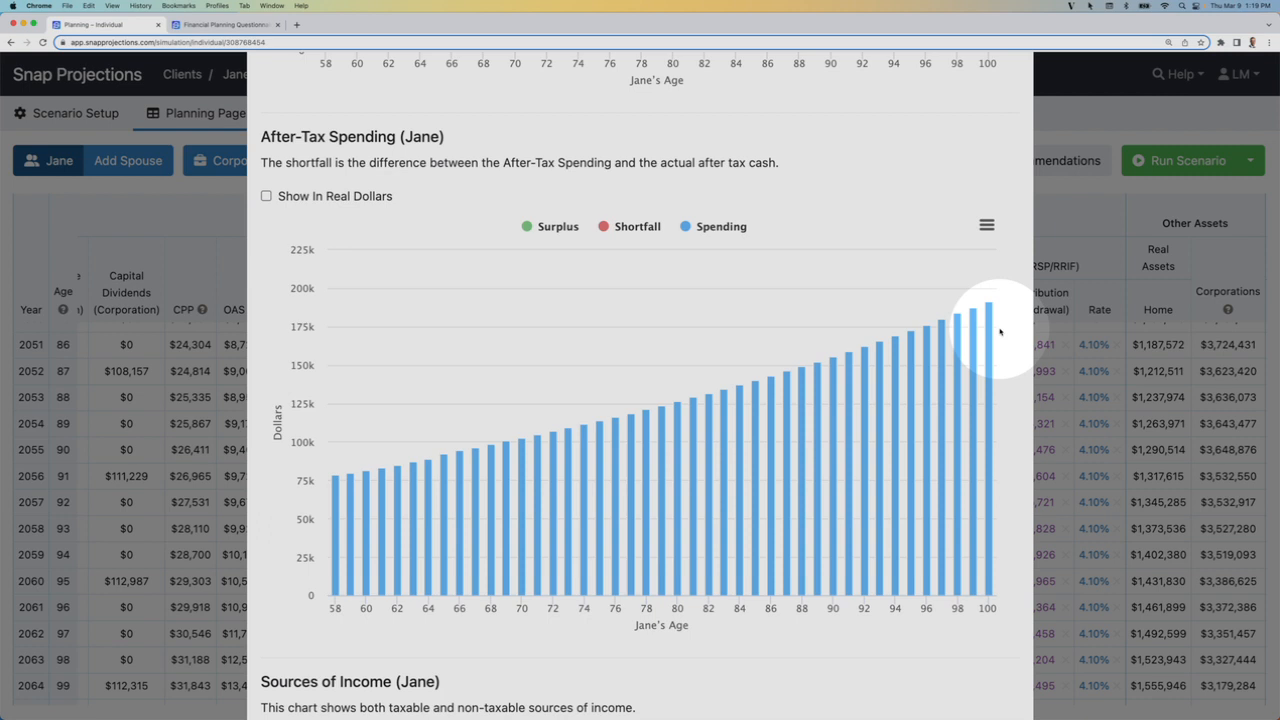
scroll(999, 332, down, 10)
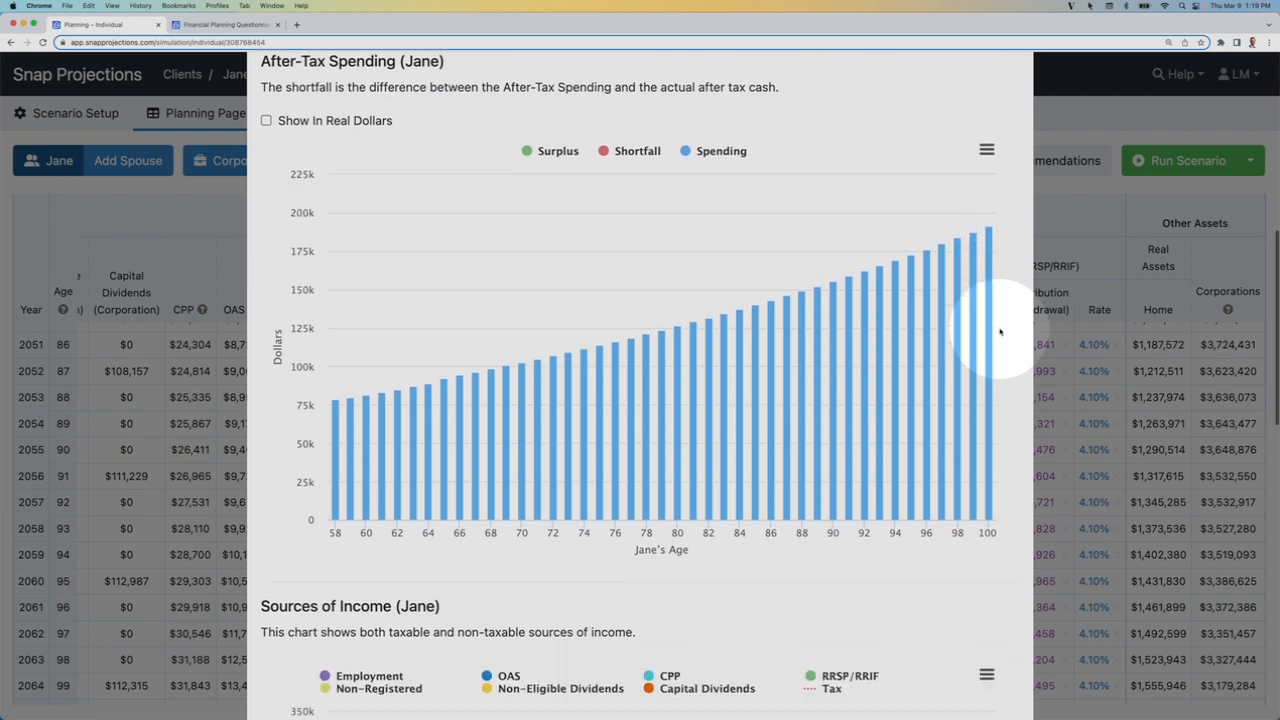
scroll(999, 332, down, 1)
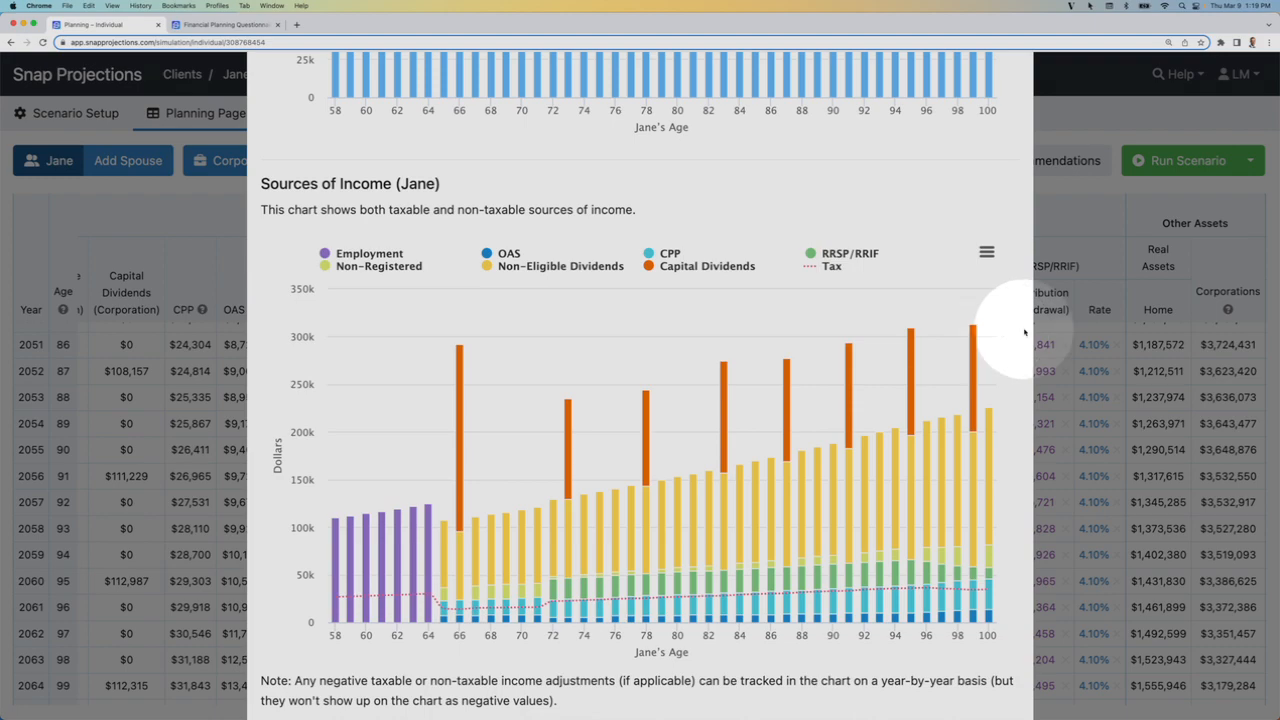
click(1046, 328)
Open Corporation XYZ's planning page and examine the Net Worth & Estate Value breakdown at age 100, including the dividend distributions.
scroll(898, 343, up, 10)
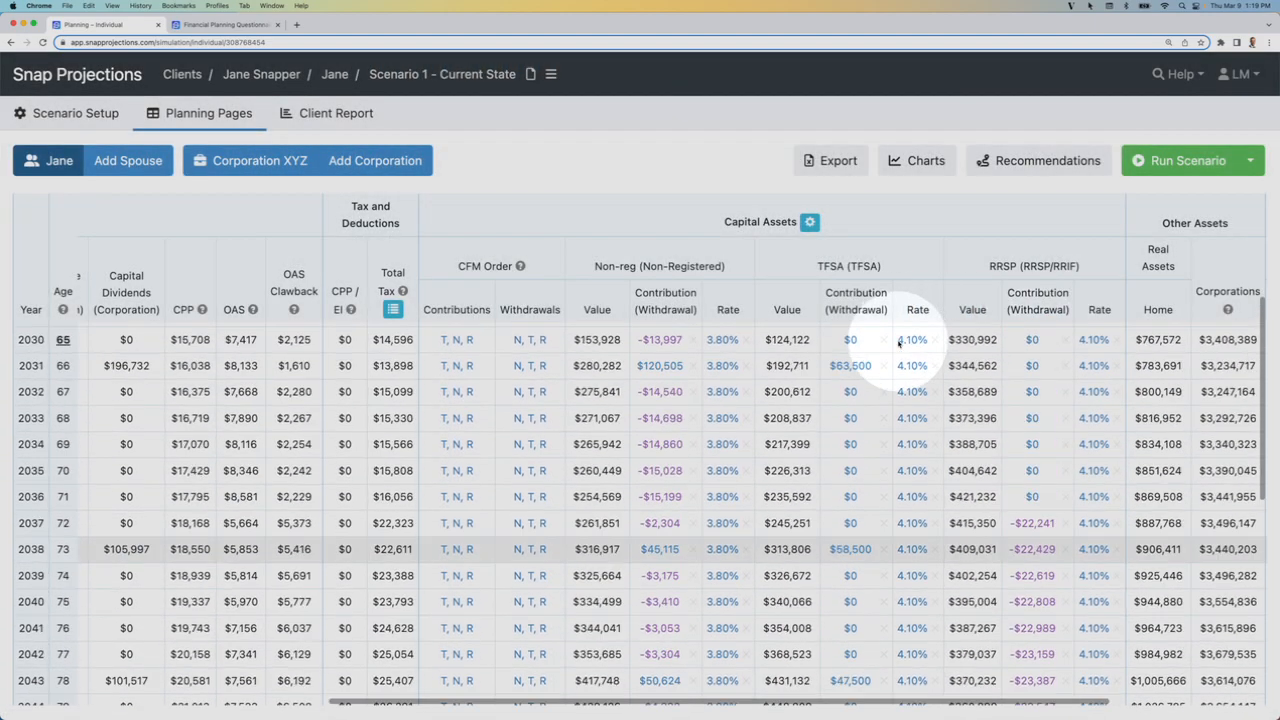
click(262, 162)
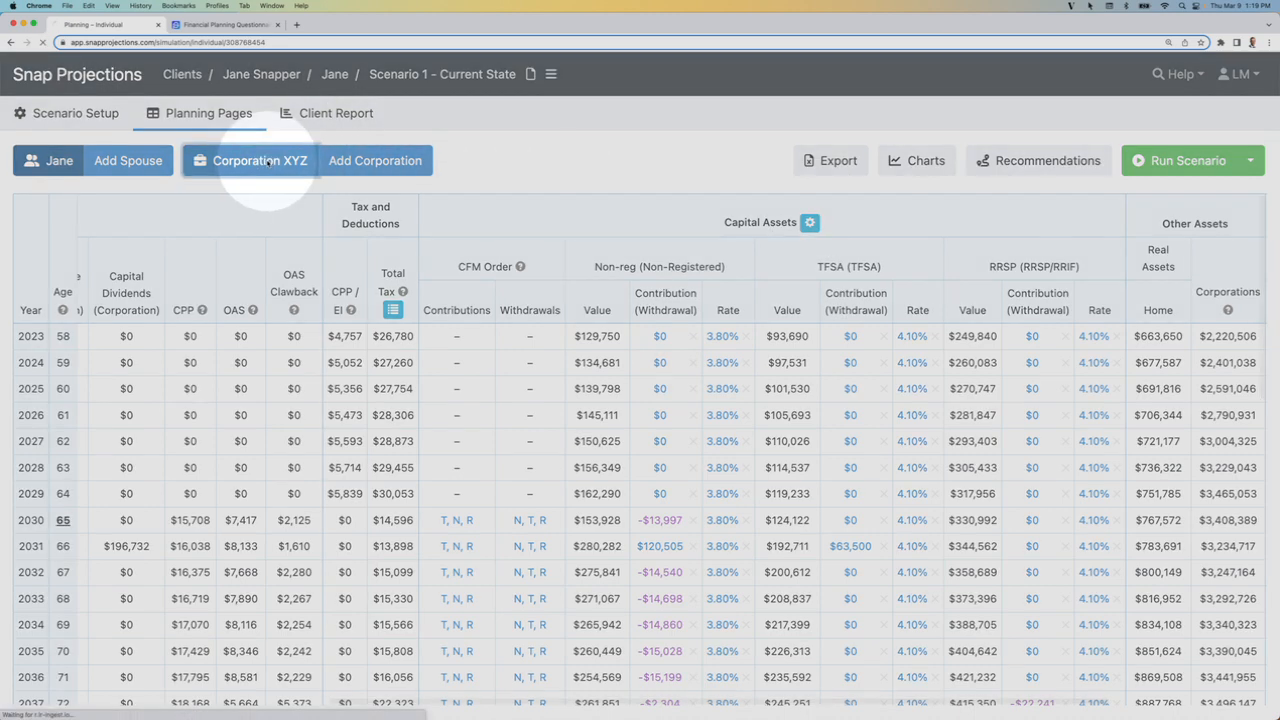
scroll(751, 452, right, 8)
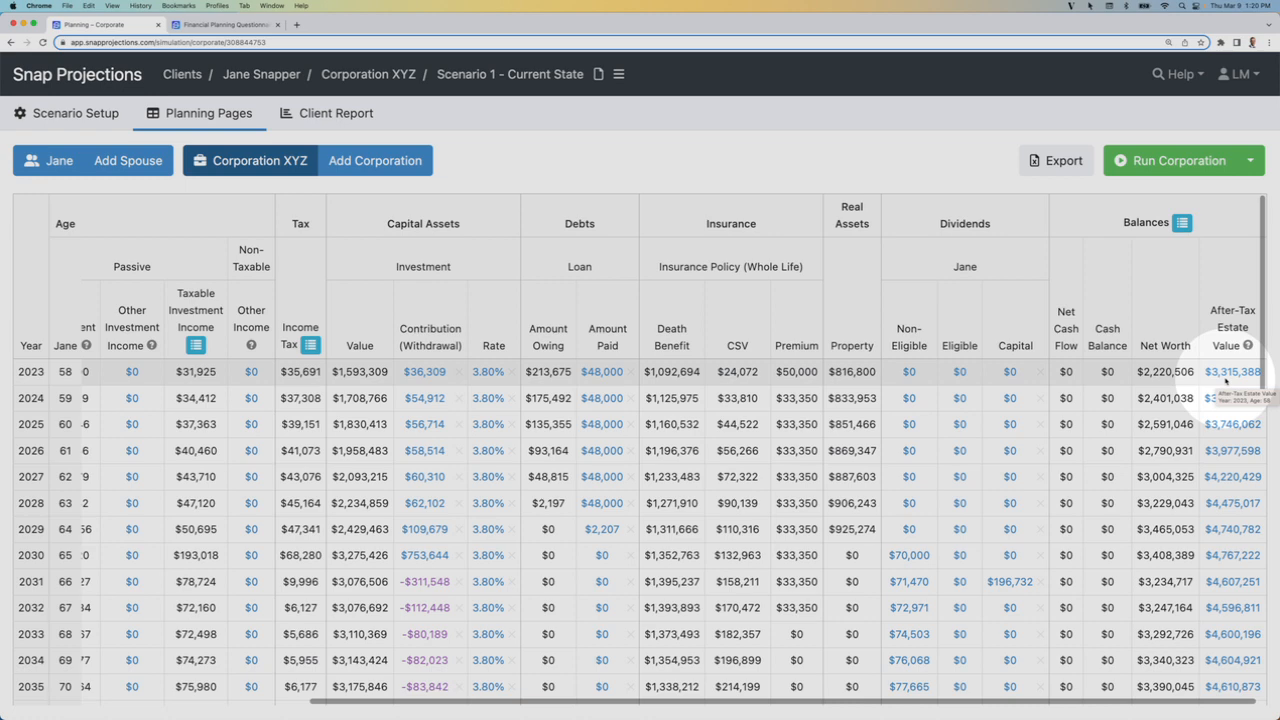
scroll(1226, 381, down, 15)
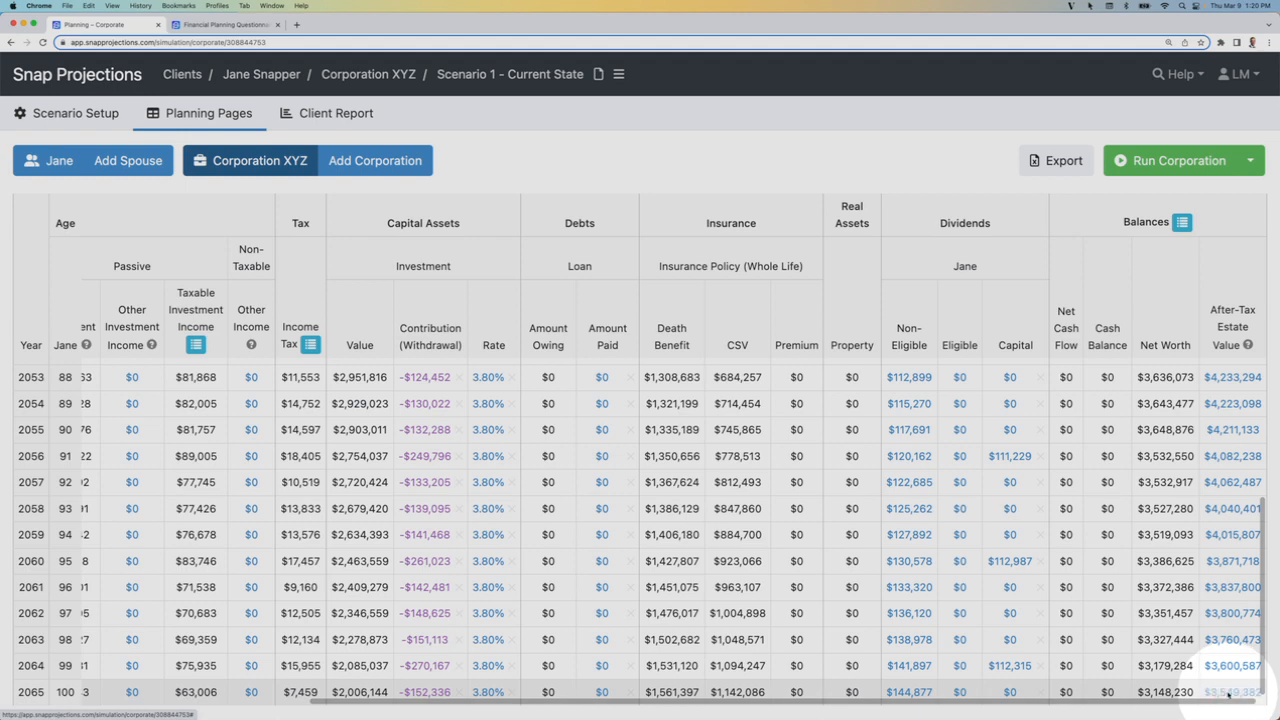
click(1232, 692)
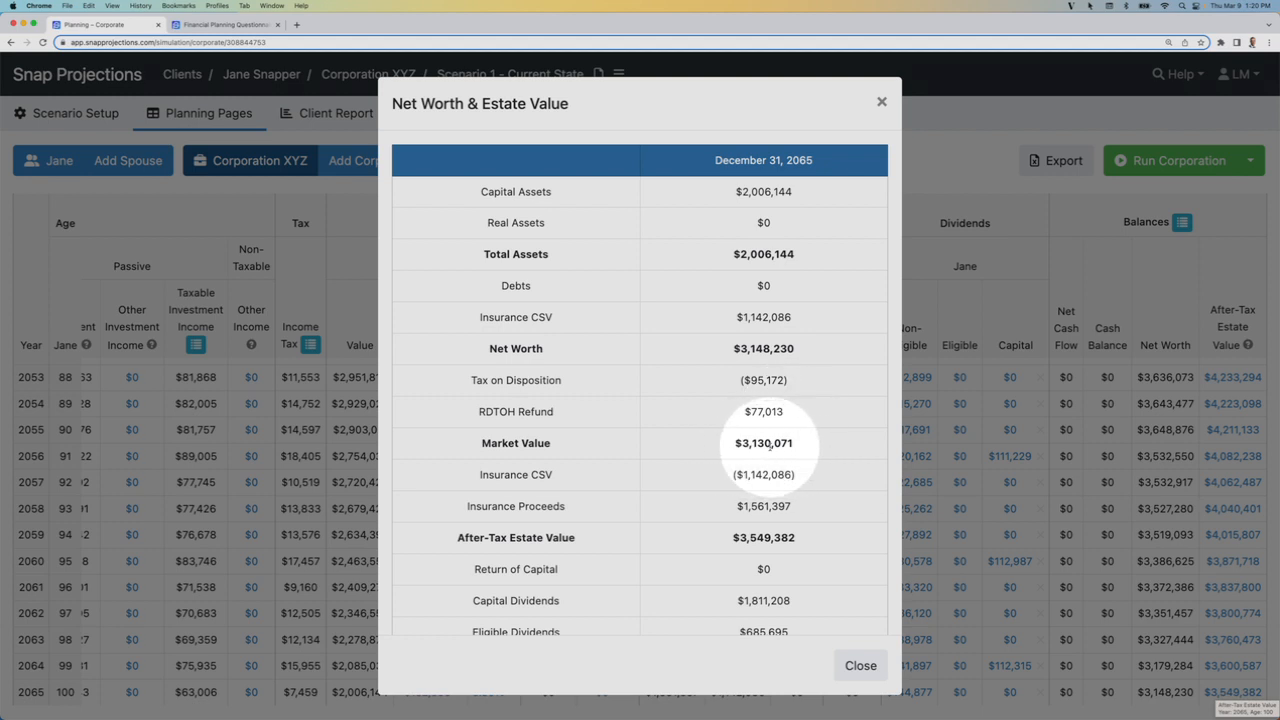
scroll(800, 449, down, 2)
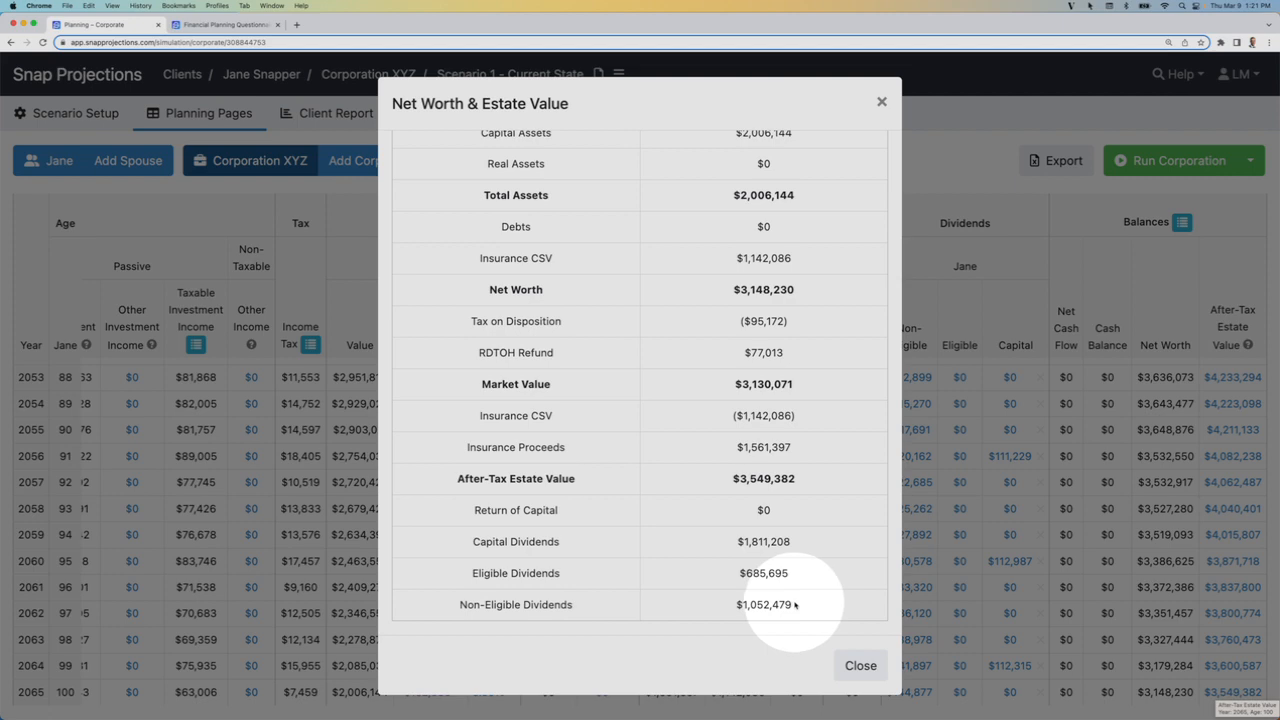
click(858, 664)
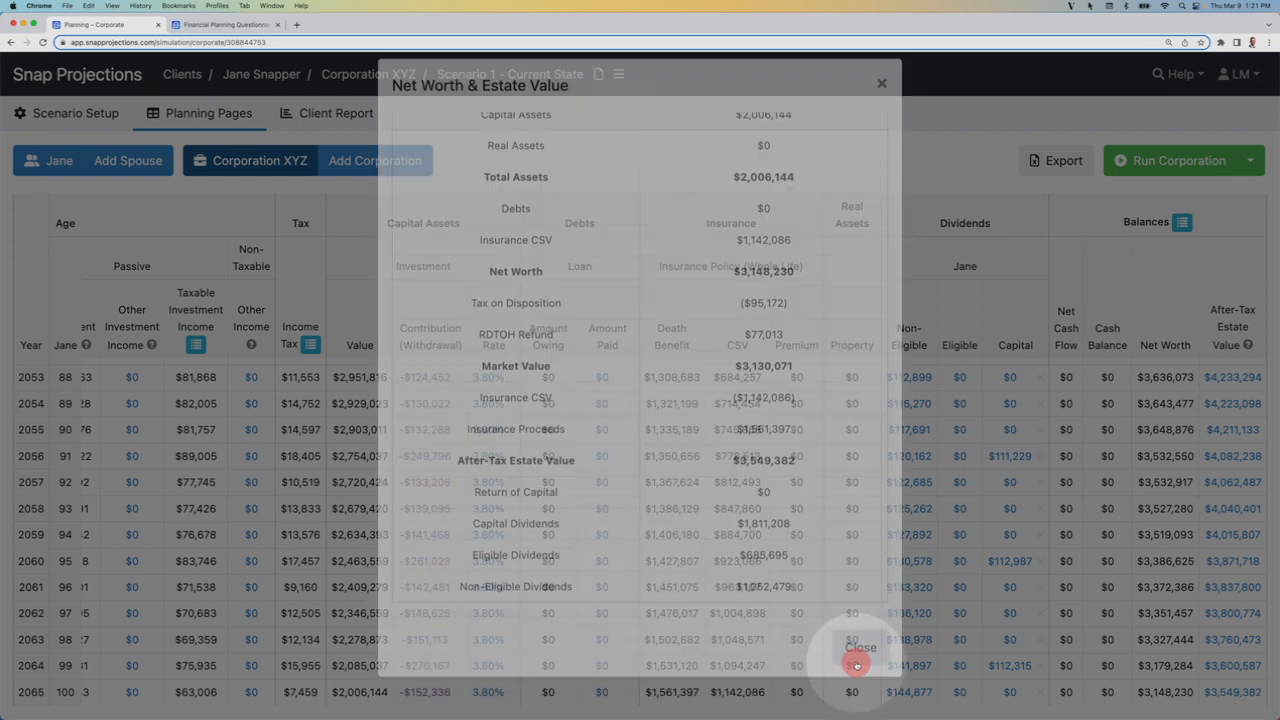
Return to the client's individual planning page and inspect the age 100 estate summary, including corporate distributions and tax on estate.
click(52, 160)
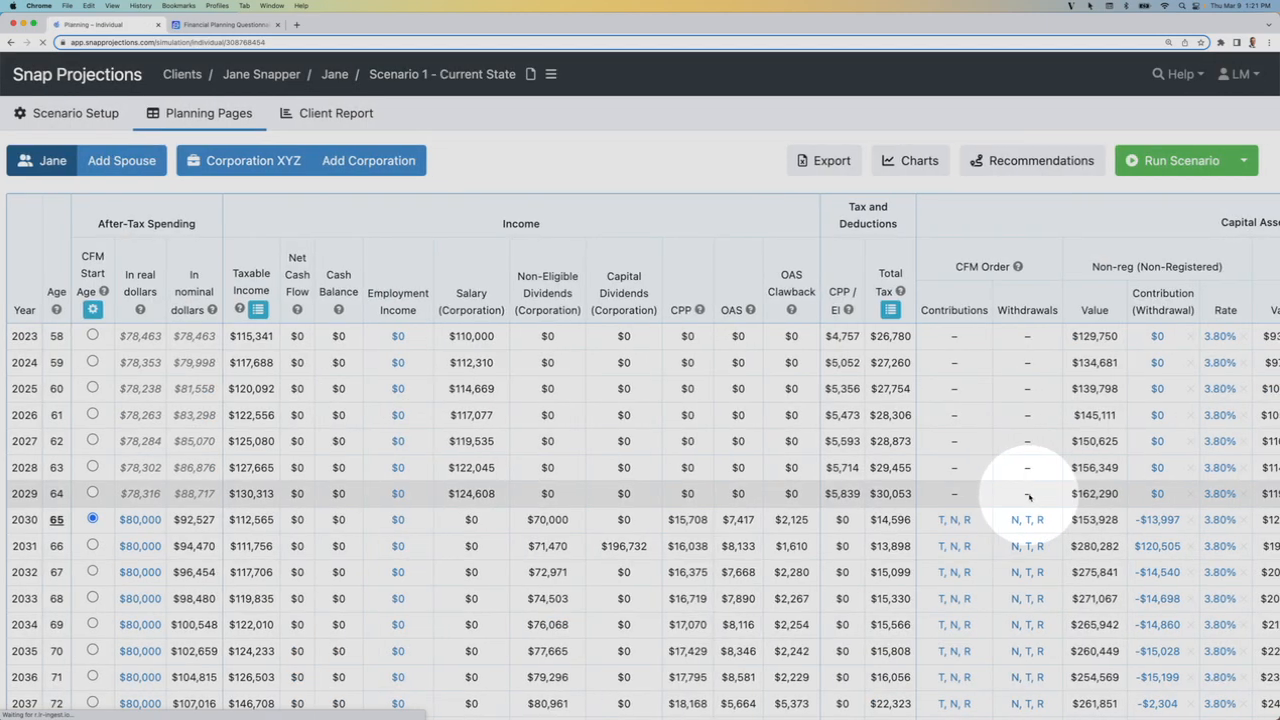
scroll(1032, 497, right, 10)
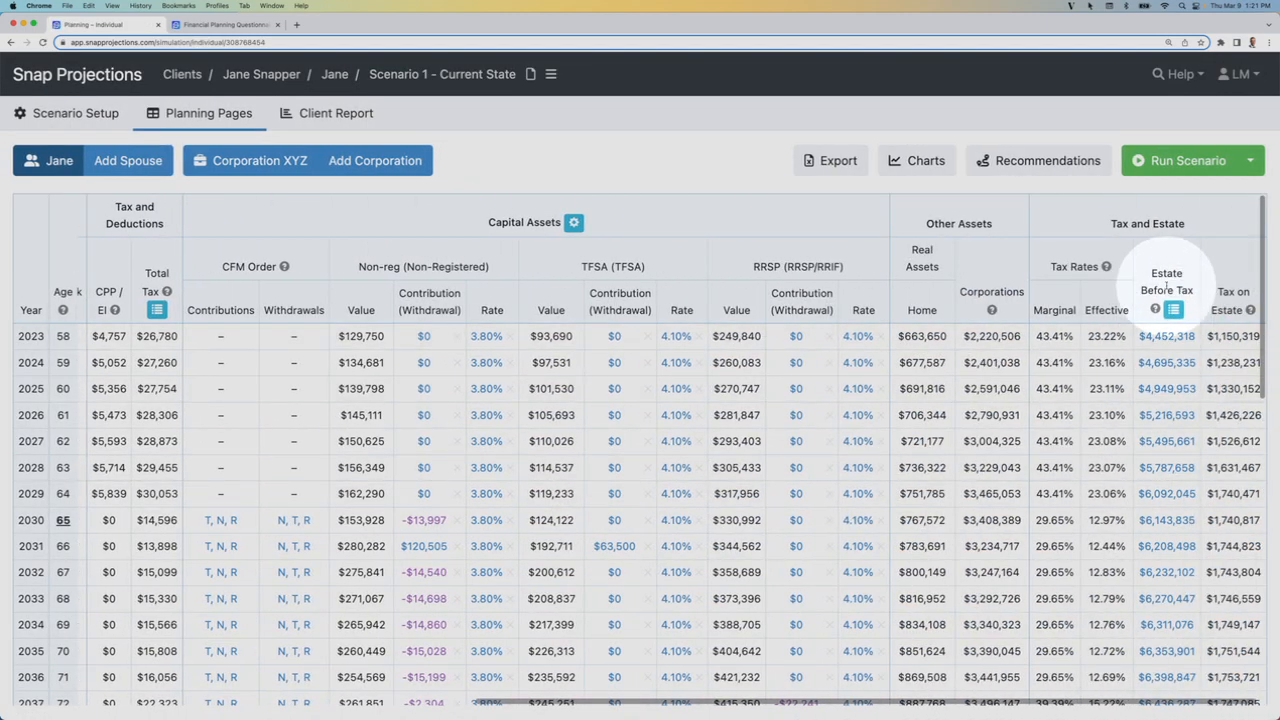
scroll(1170, 400, down, 2)
scroll(1170, 400, down, 10)
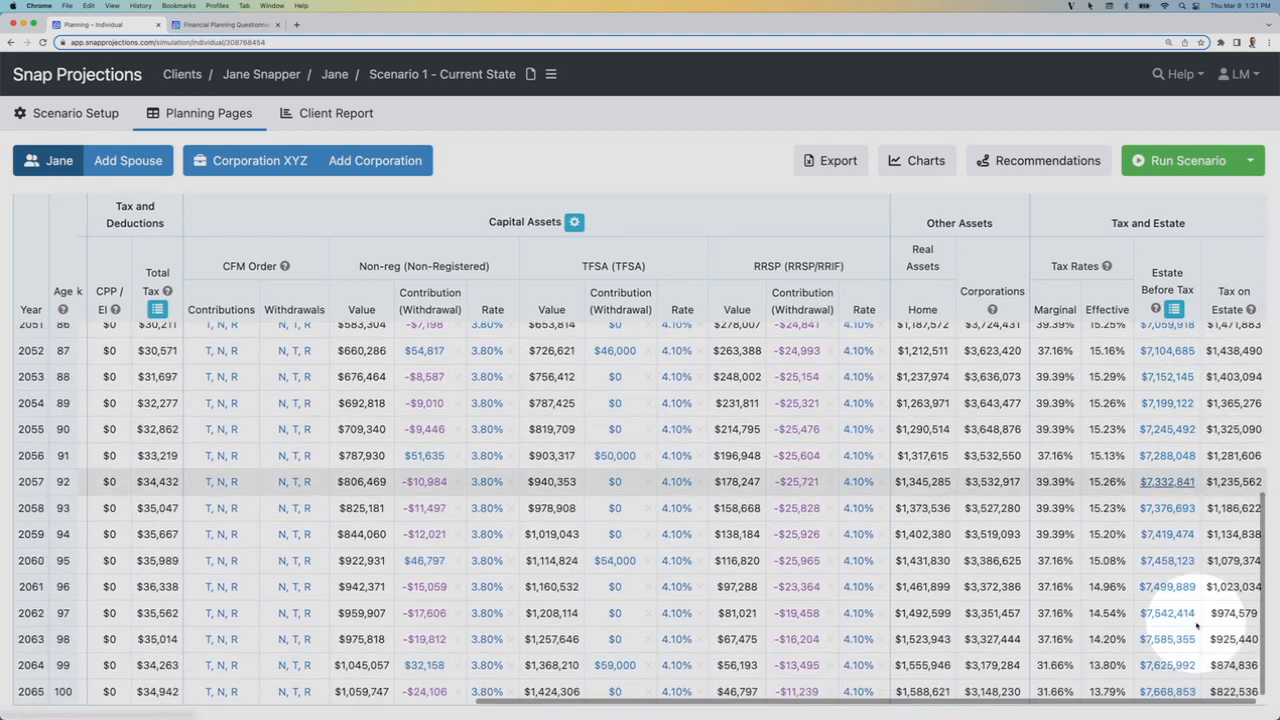
click(1170, 691)
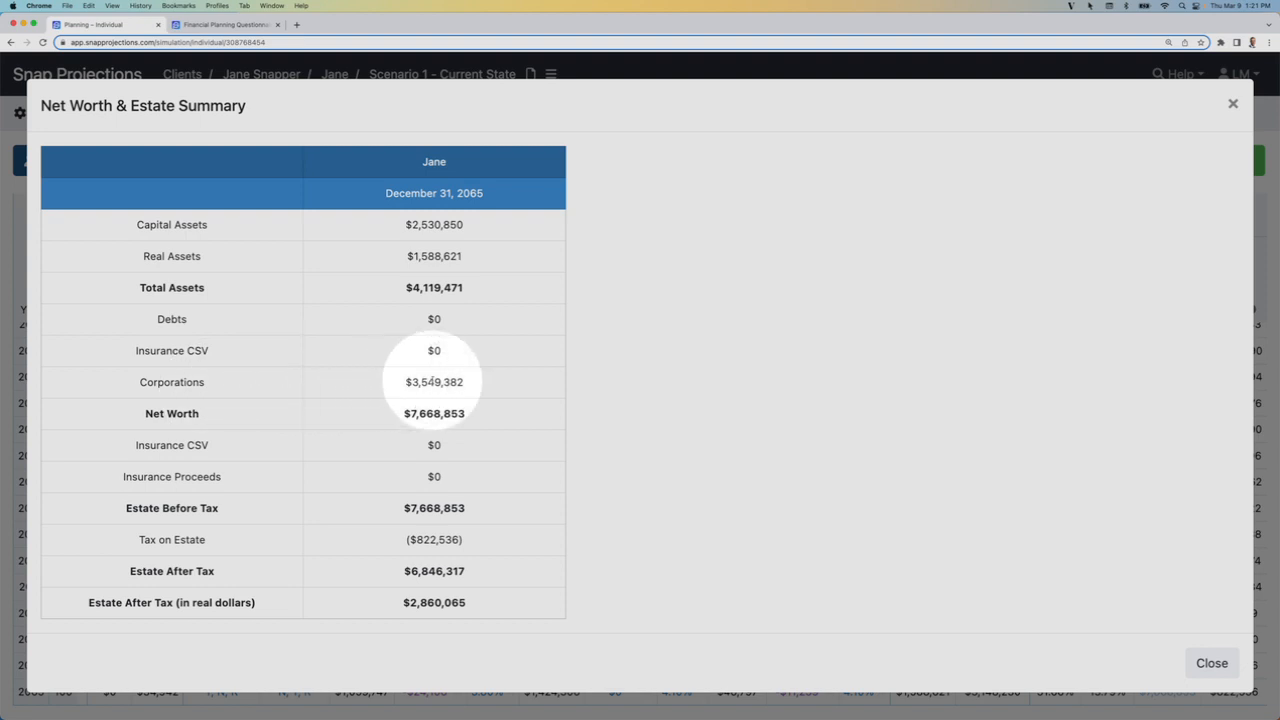
mouse_move(446, 383)
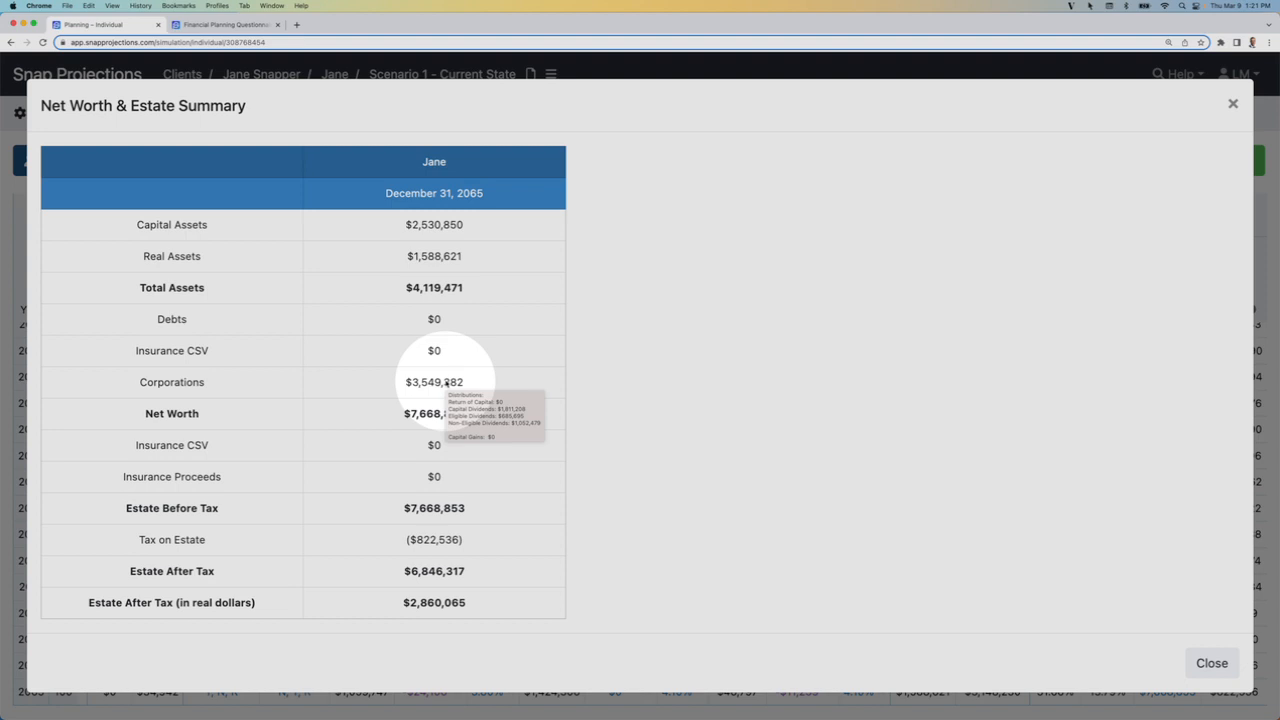
triple_click(409, 540)
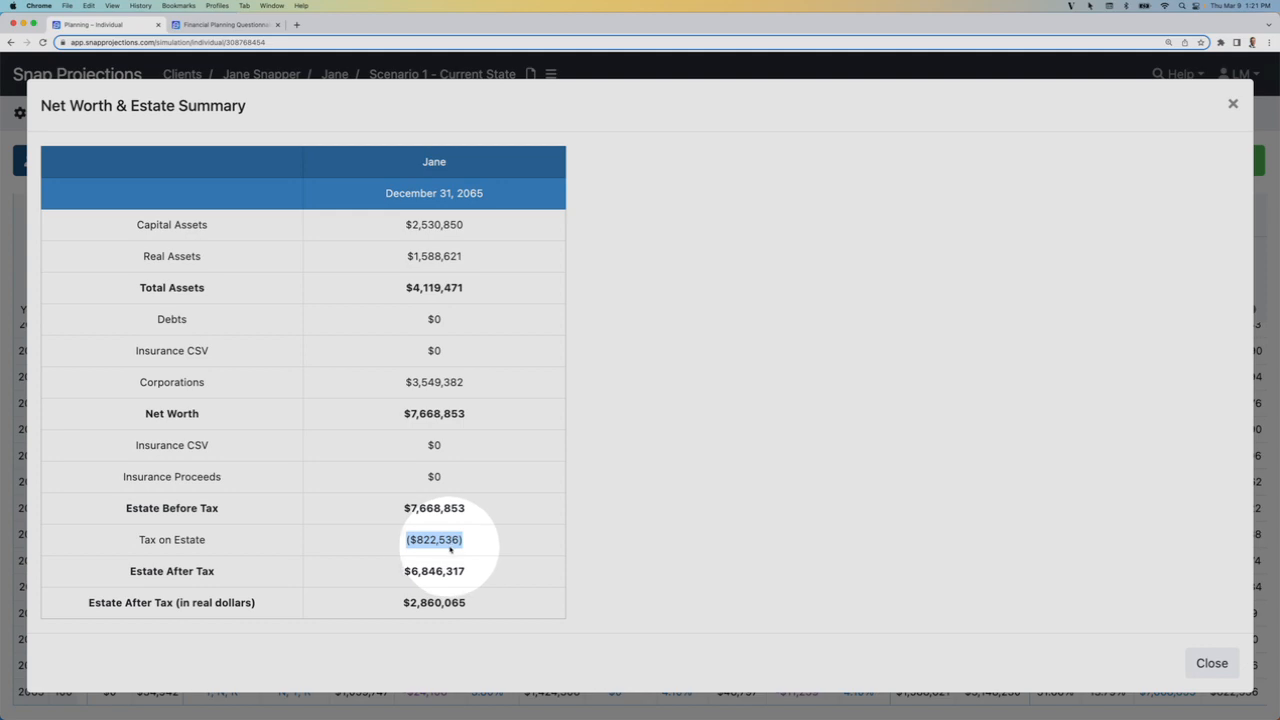
click(1214, 663)
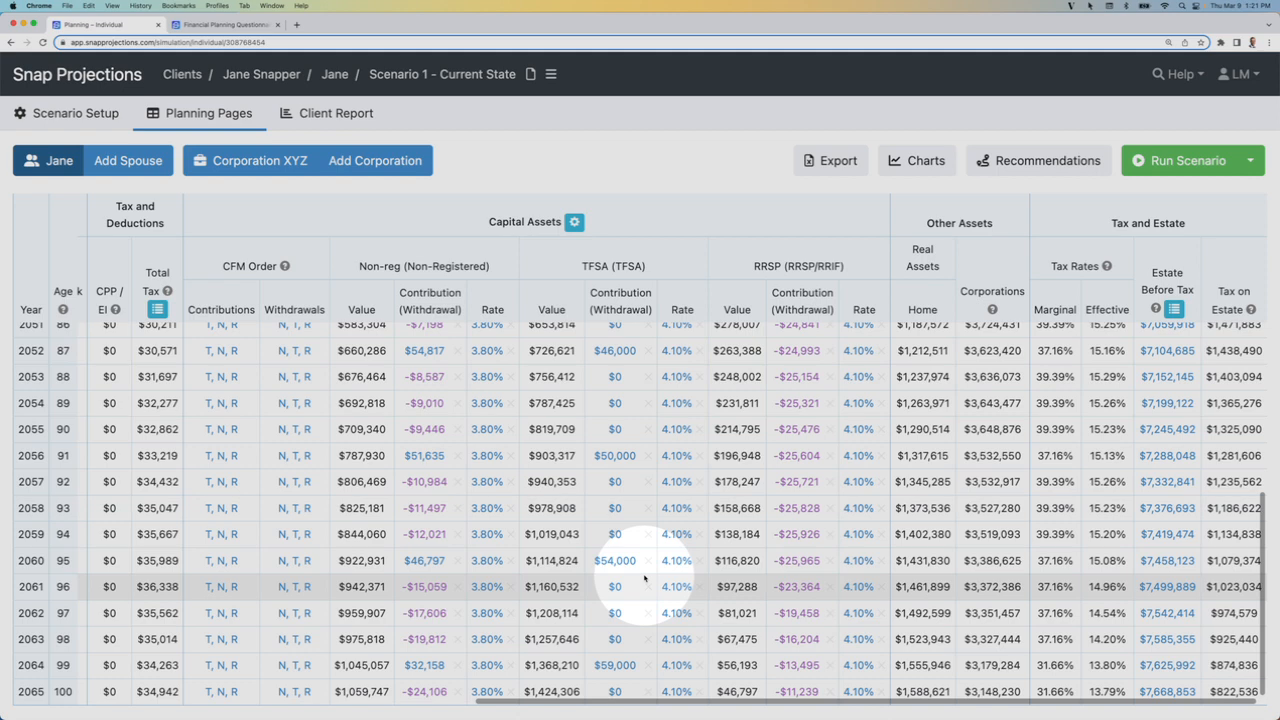
Open the Help Center and display the Corporations and Businesses articles.
mouse_move(644, 578)
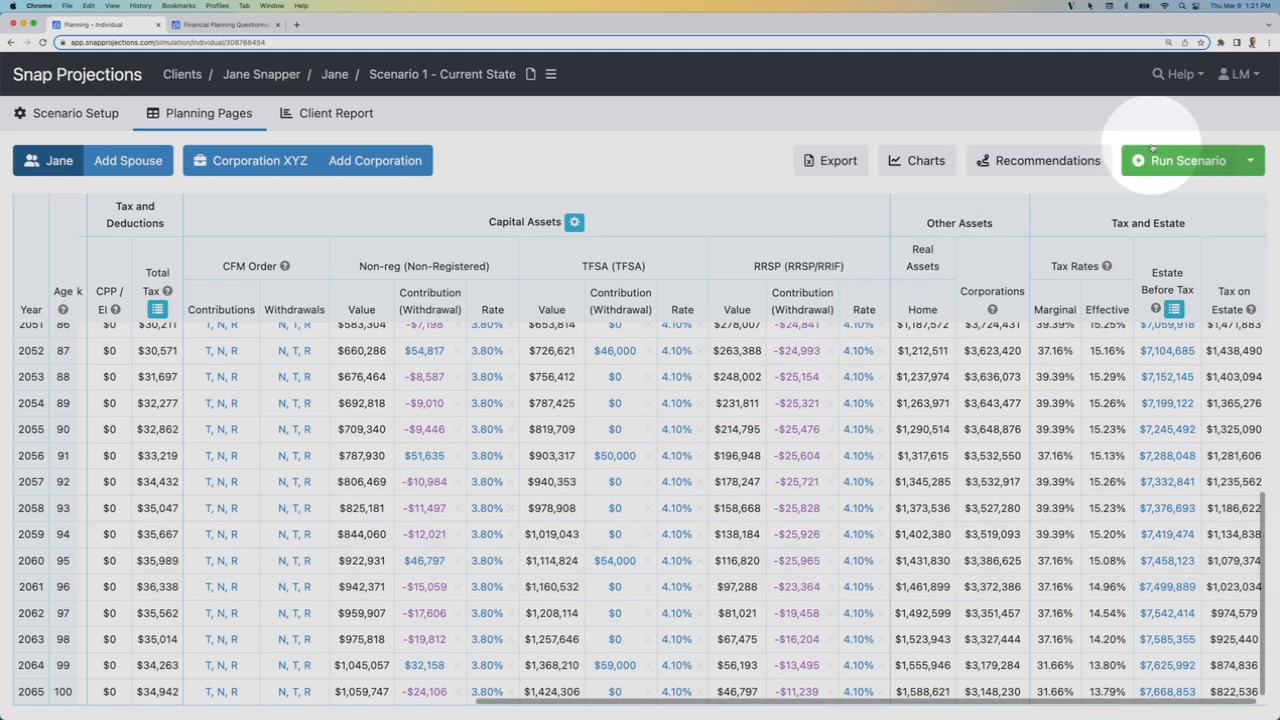
click(1179, 76)
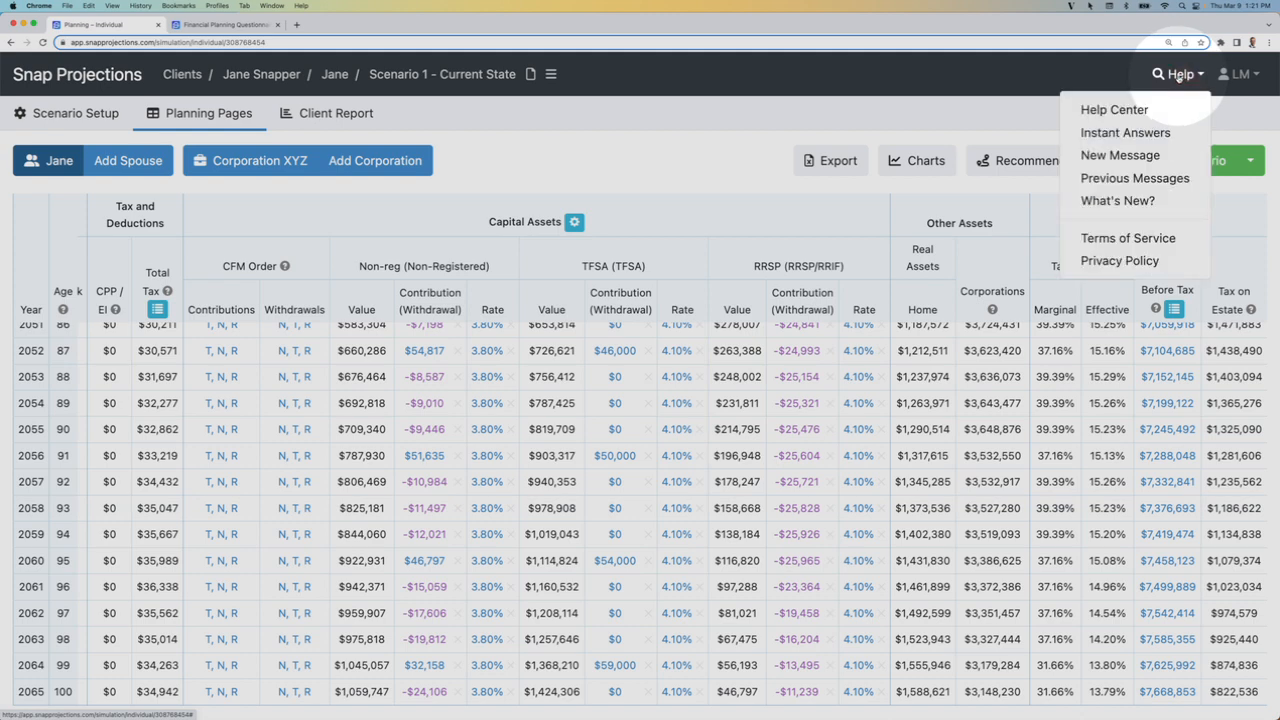
click(1119, 108)
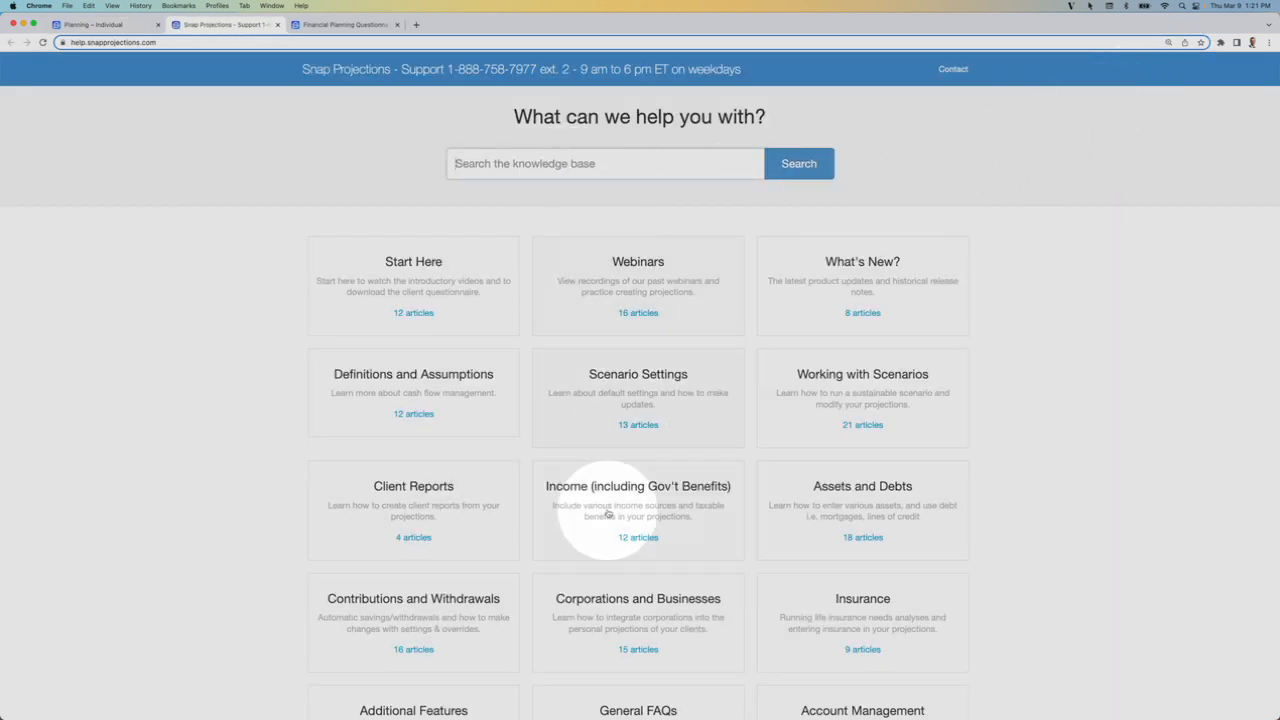
click(651, 617)
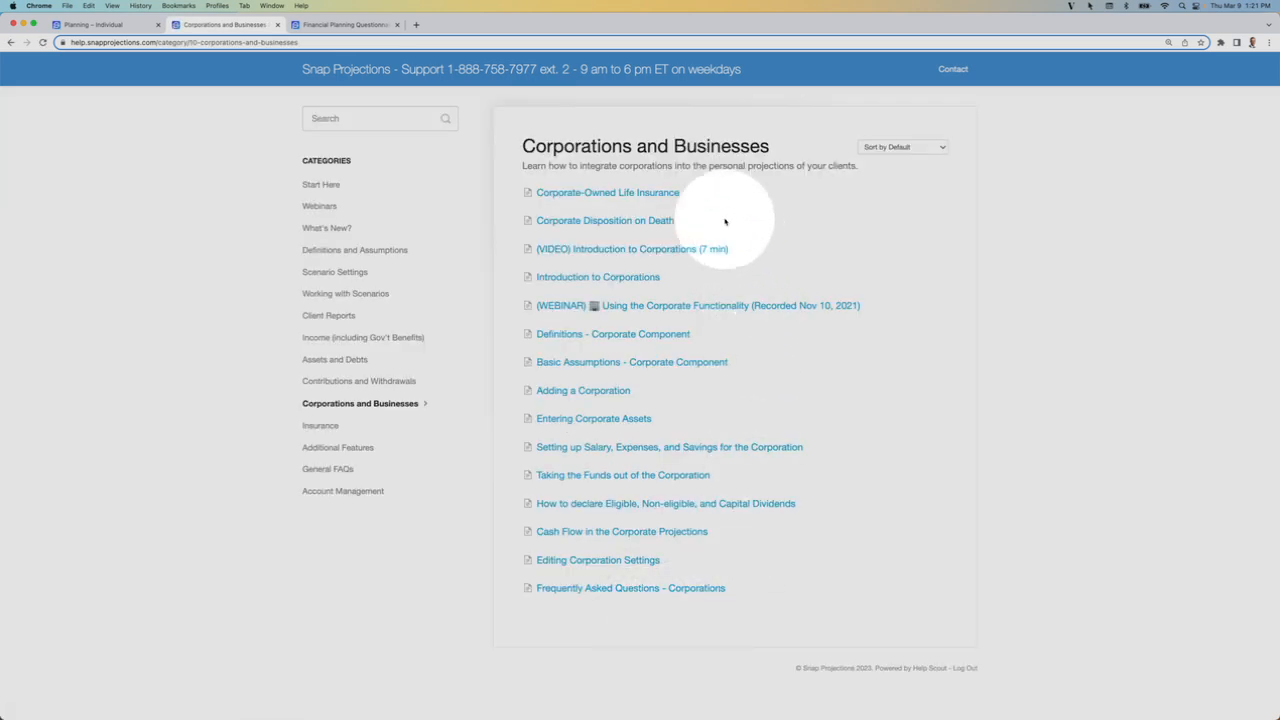